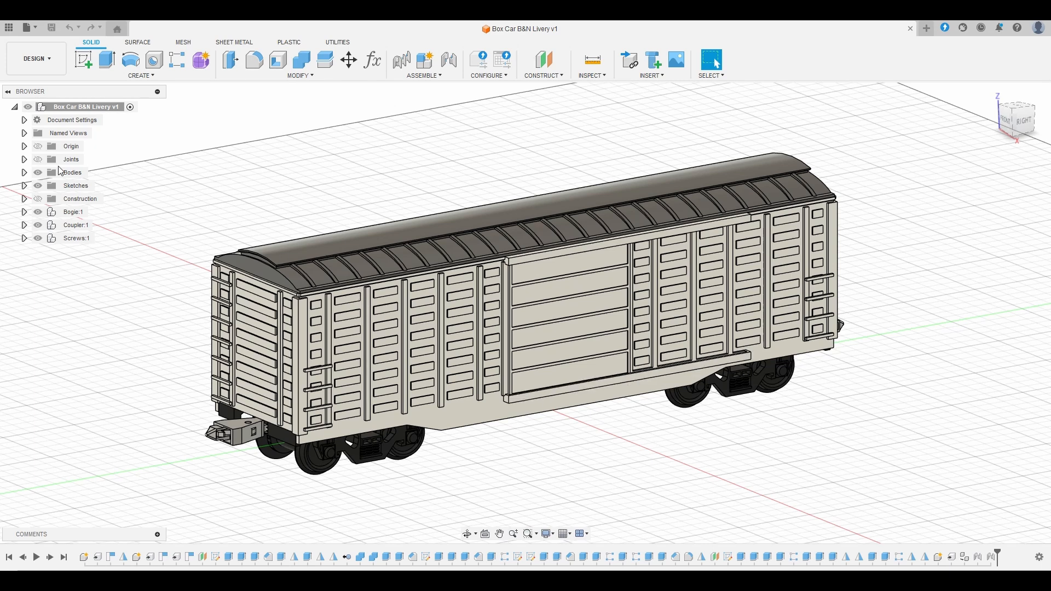
Step: Apply the Plastic - Matte (Green) appearance from the library to the Body, Door and Door (1) bodies
click(24, 173)
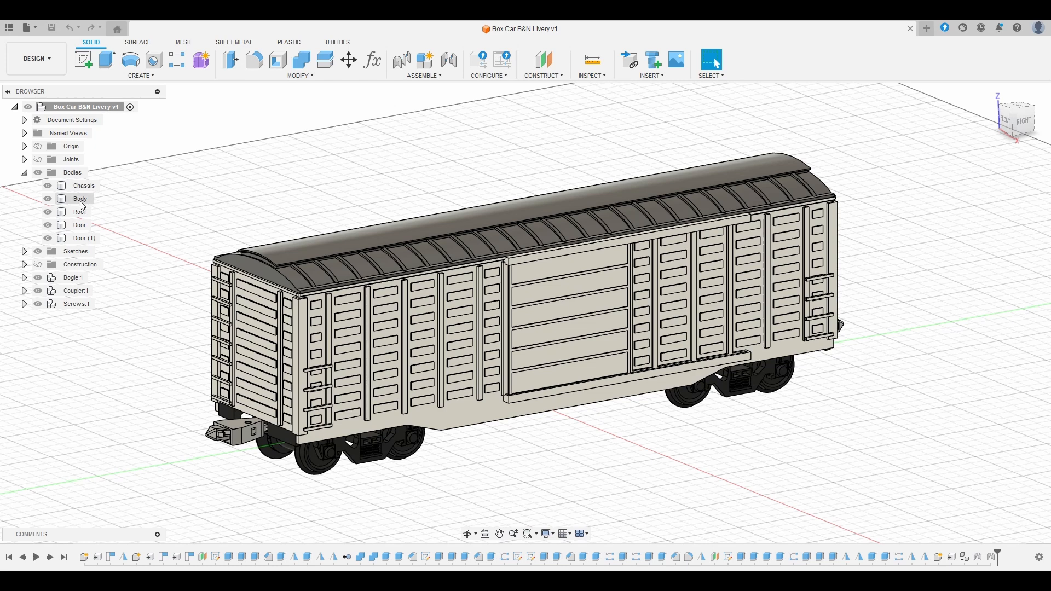
click(80, 199)
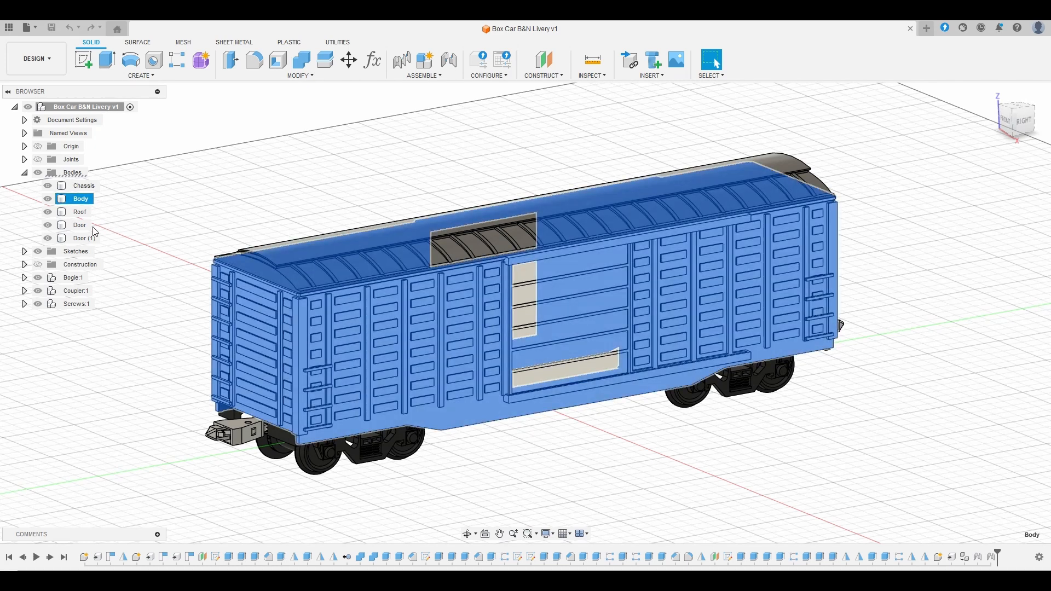
shift+click(87, 239)
key(Escape)
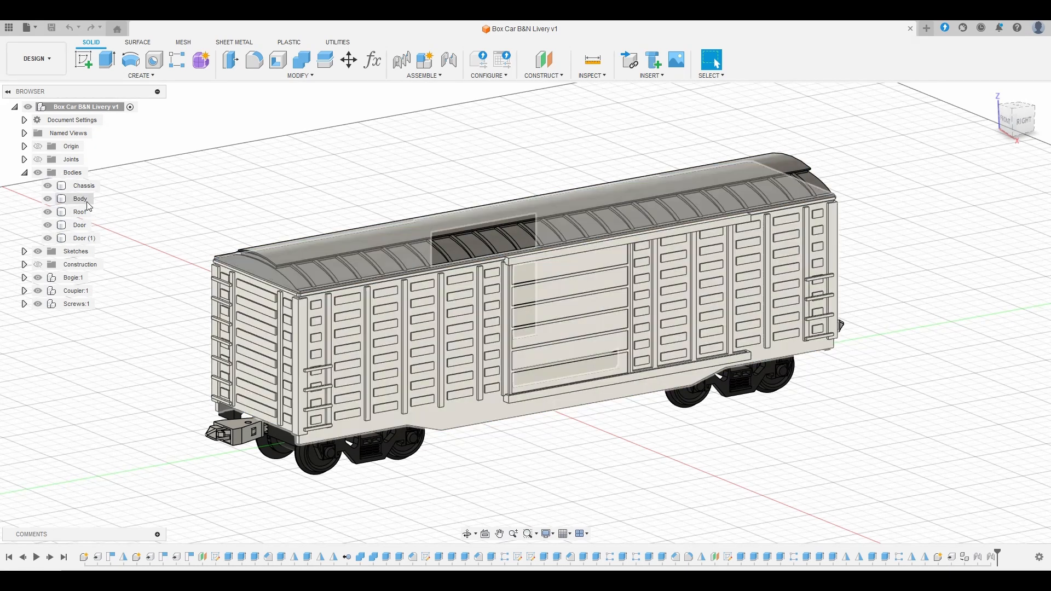
click(80, 199)
ctrl+click(84, 227)
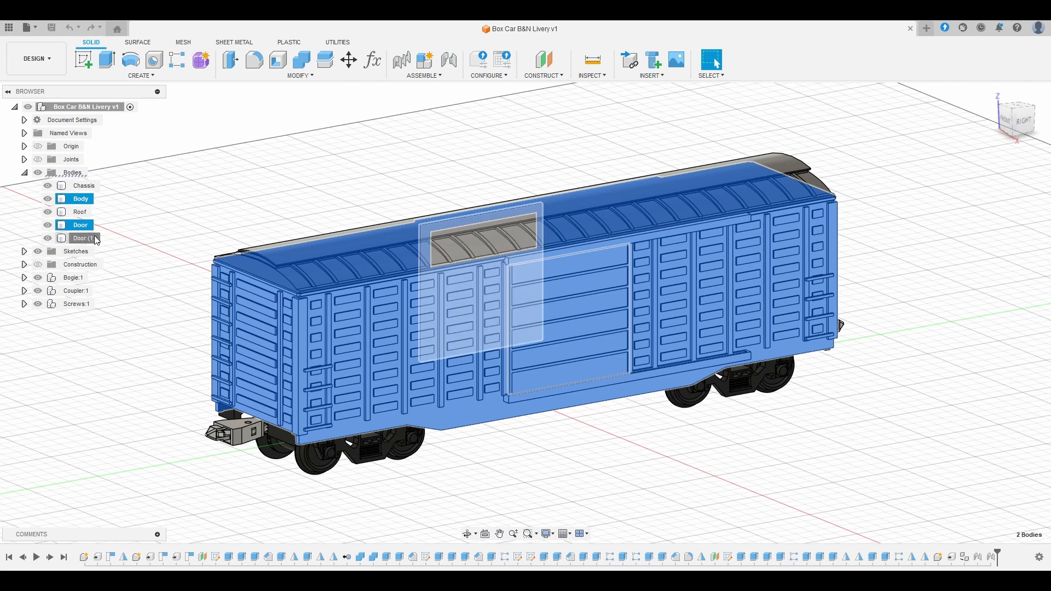
ctrl+click(82, 238)
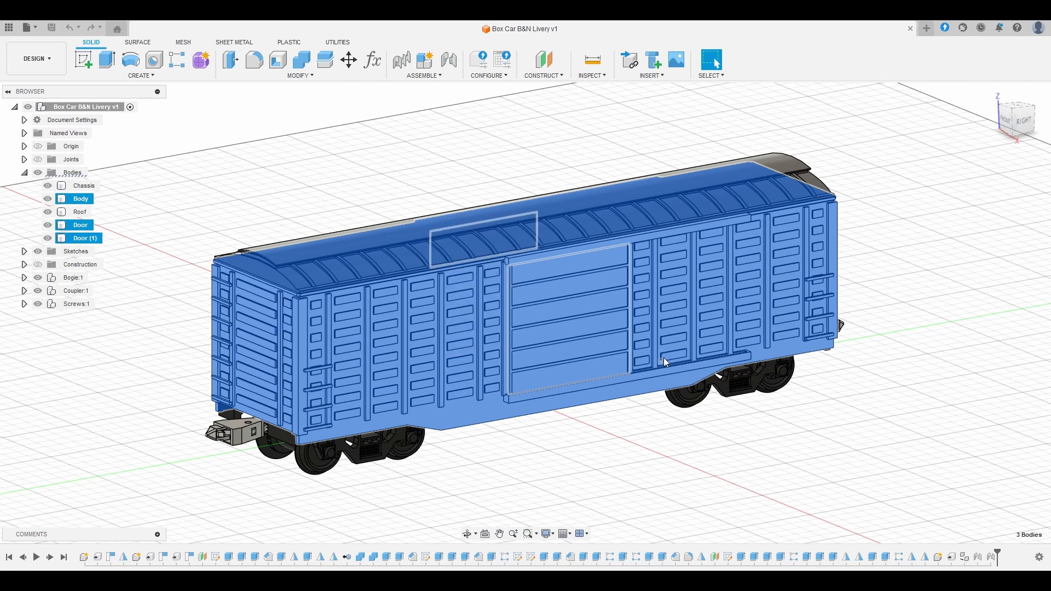
right_click(77, 197)
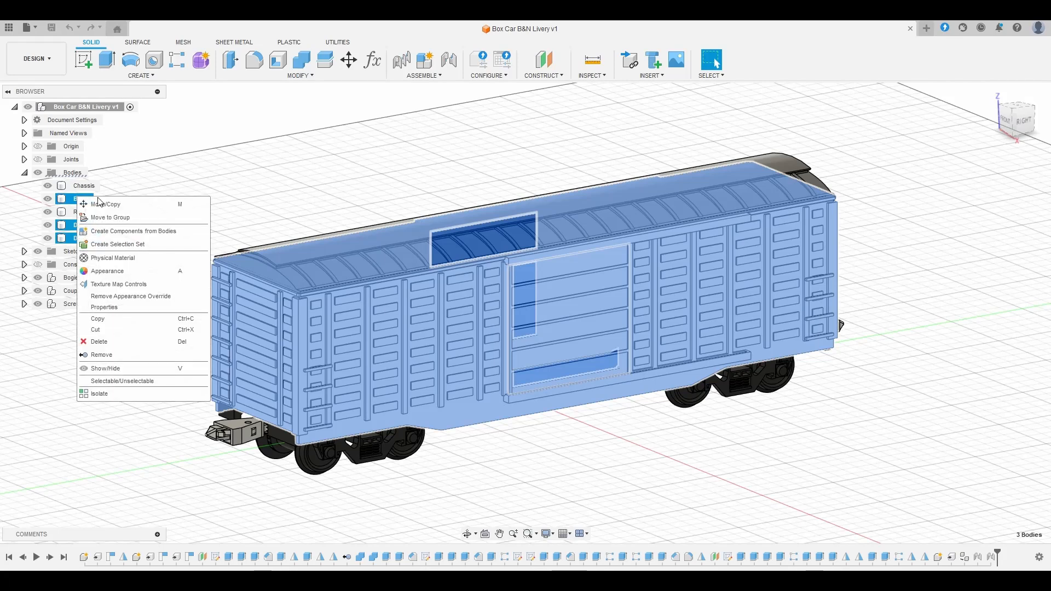
click(108, 271)
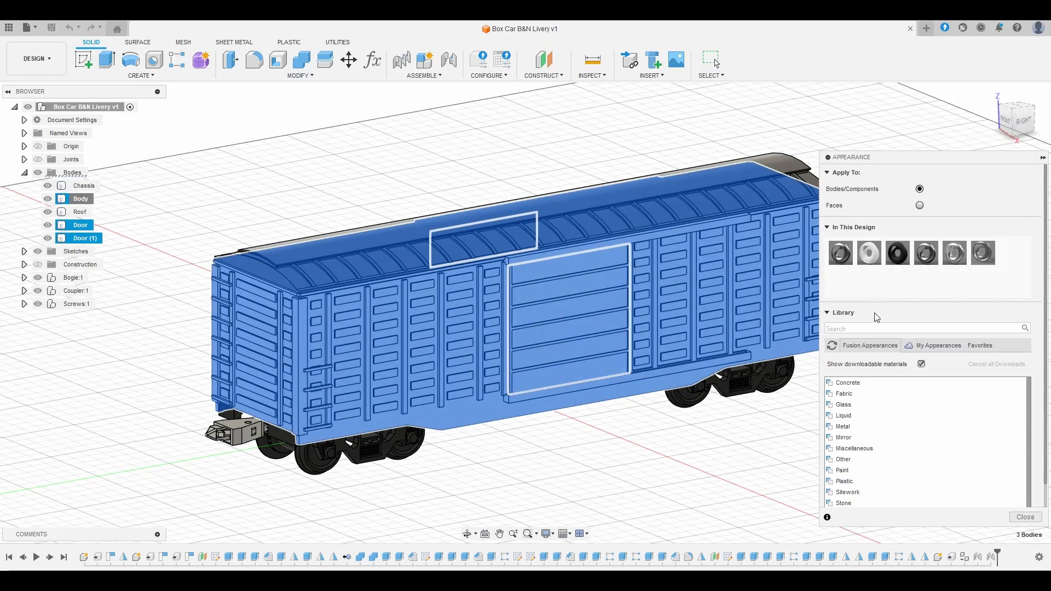
click(868, 330)
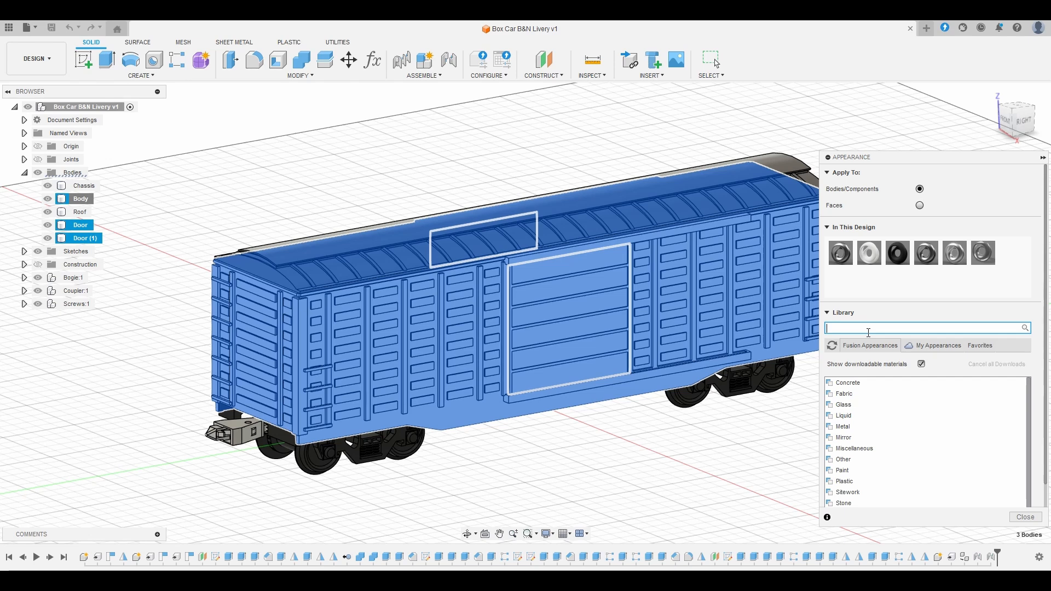
text(green plastic)
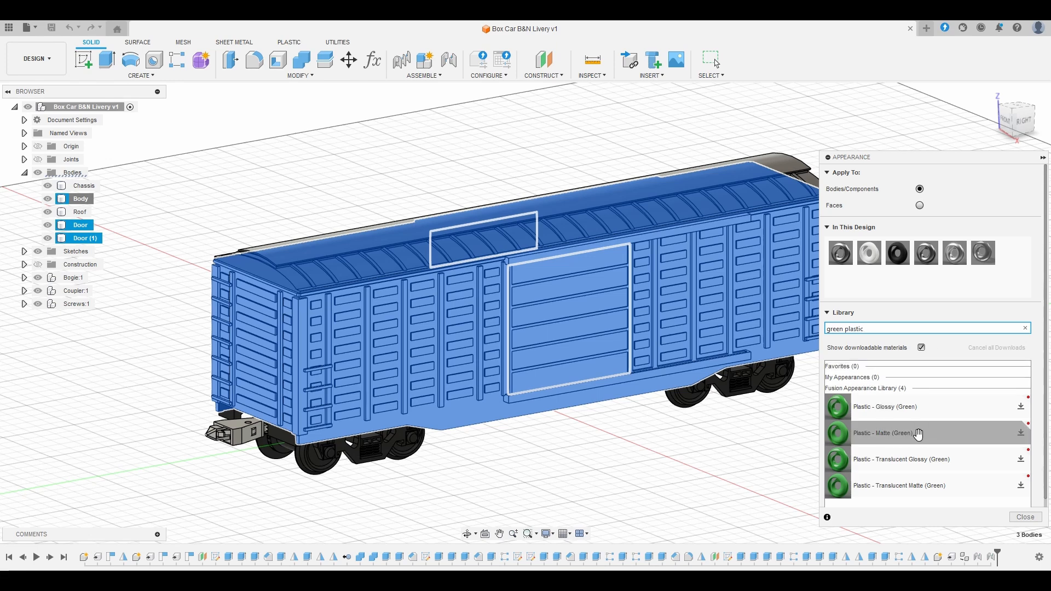
drag(913, 435, 734, 301)
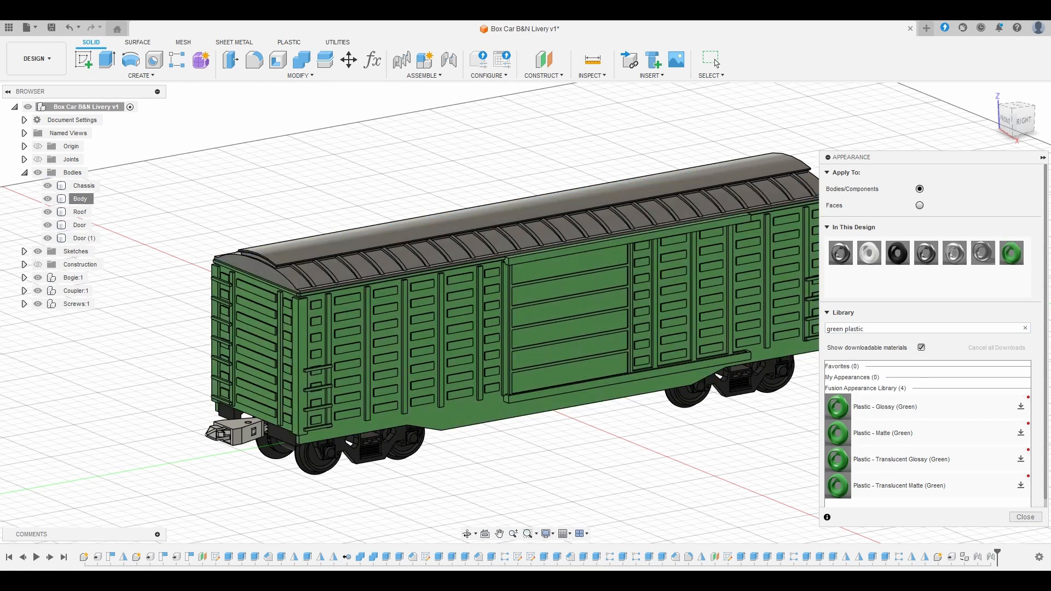
click(1025, 517)
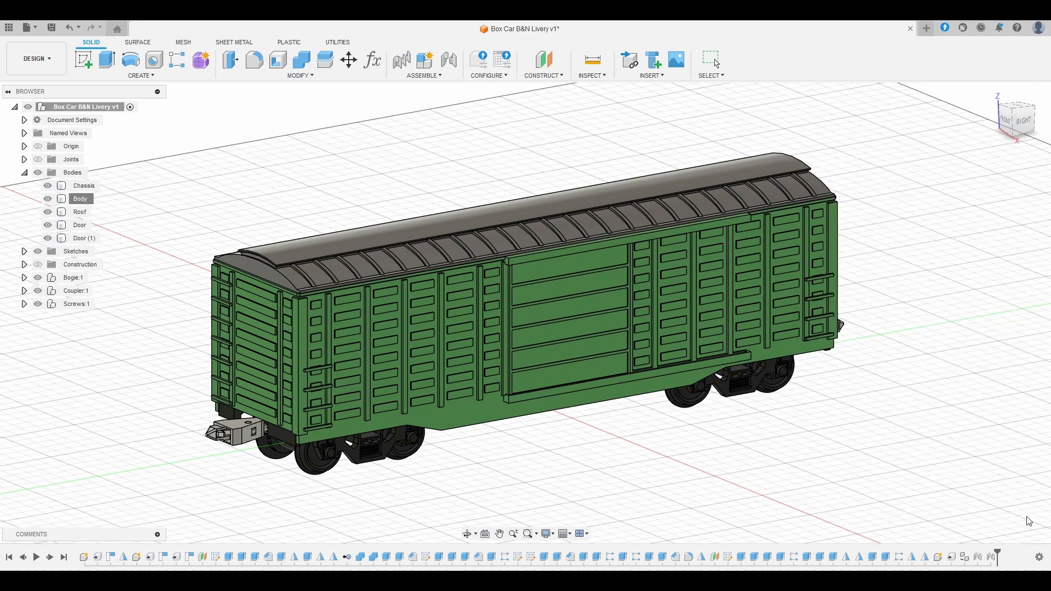
click(1026, 129)
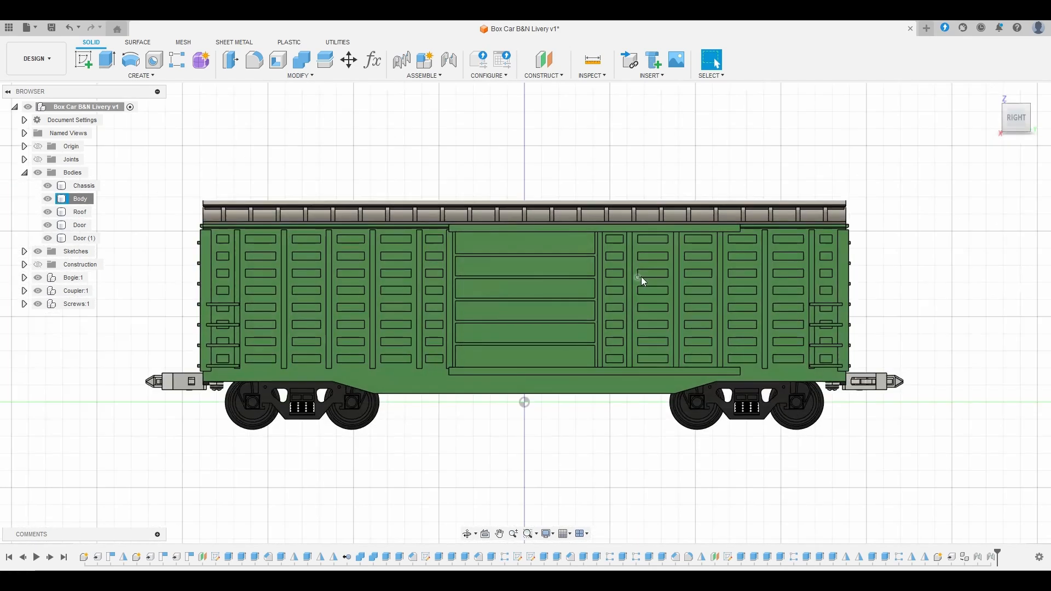
scroll(511, 319, up, 3)
middle_drag(507, 315, 533, 319)
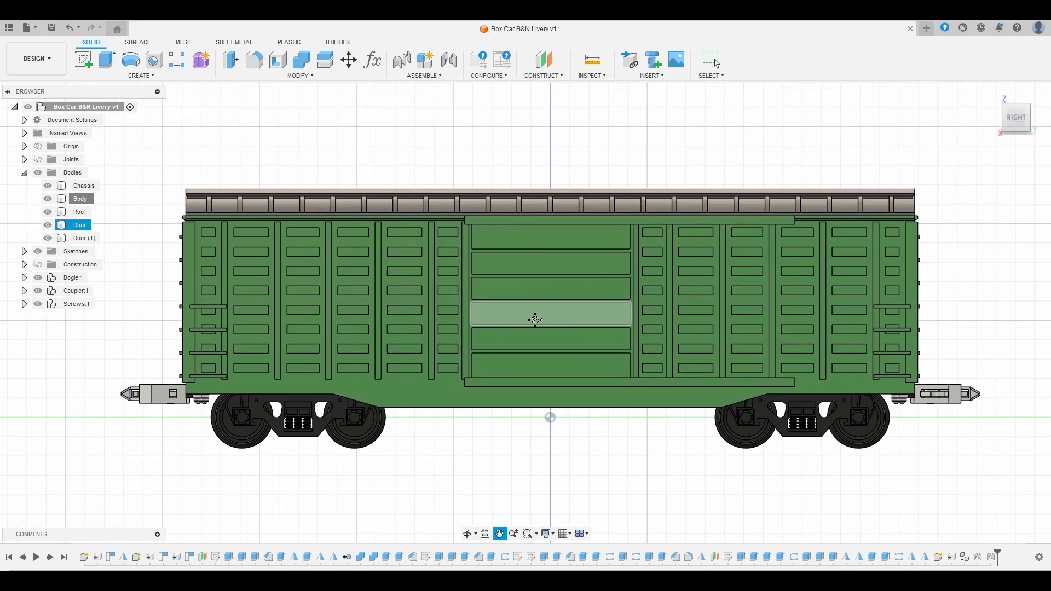
scroll(537, 320, down, 3)
click(529, 442)
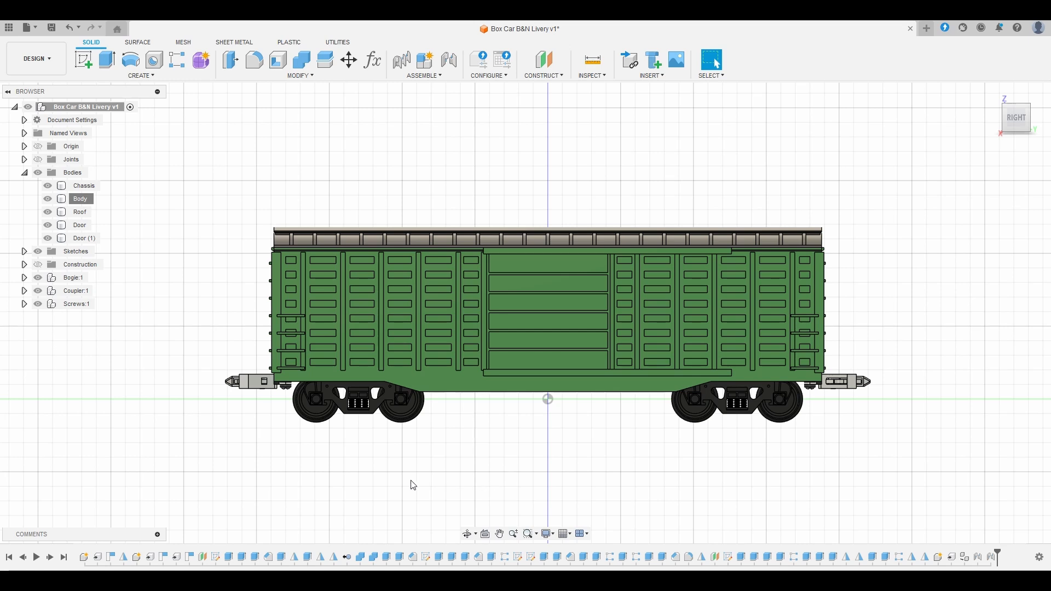
Step: Switch to Firefox, review the Burlington Northern Railroad logo SVG and its licence terms on Wikimedia Commons, and return to Fusion
mouse_move(153, 581)
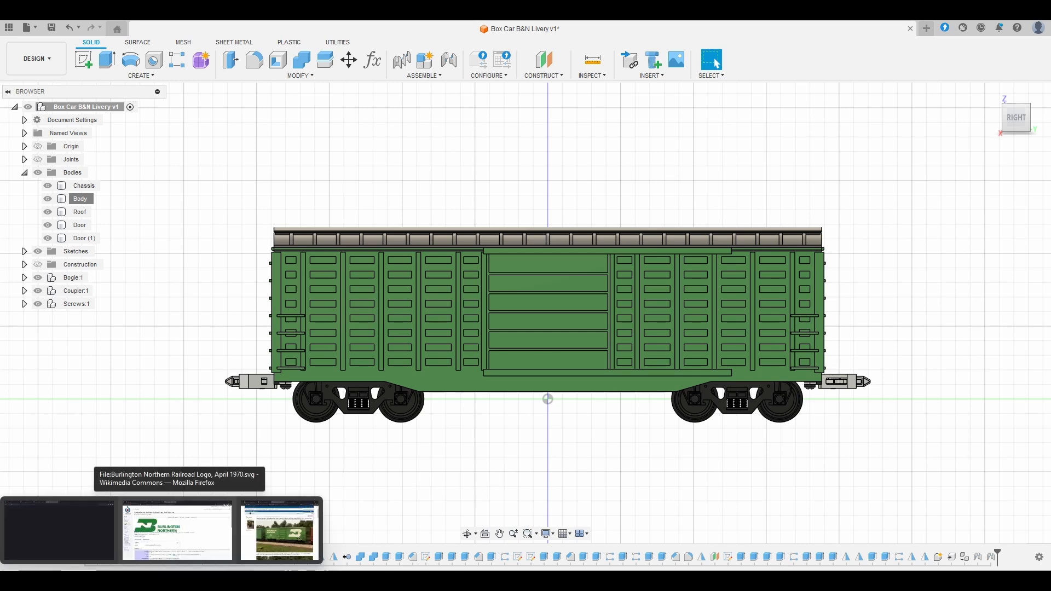
click(190, 526)
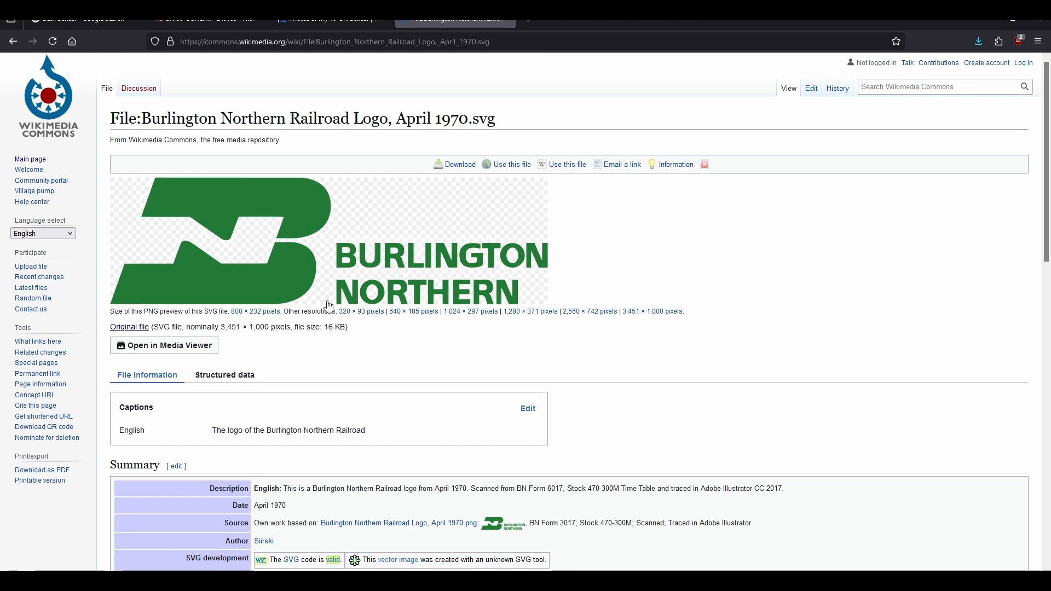
scroll(395, 309, down, 4)
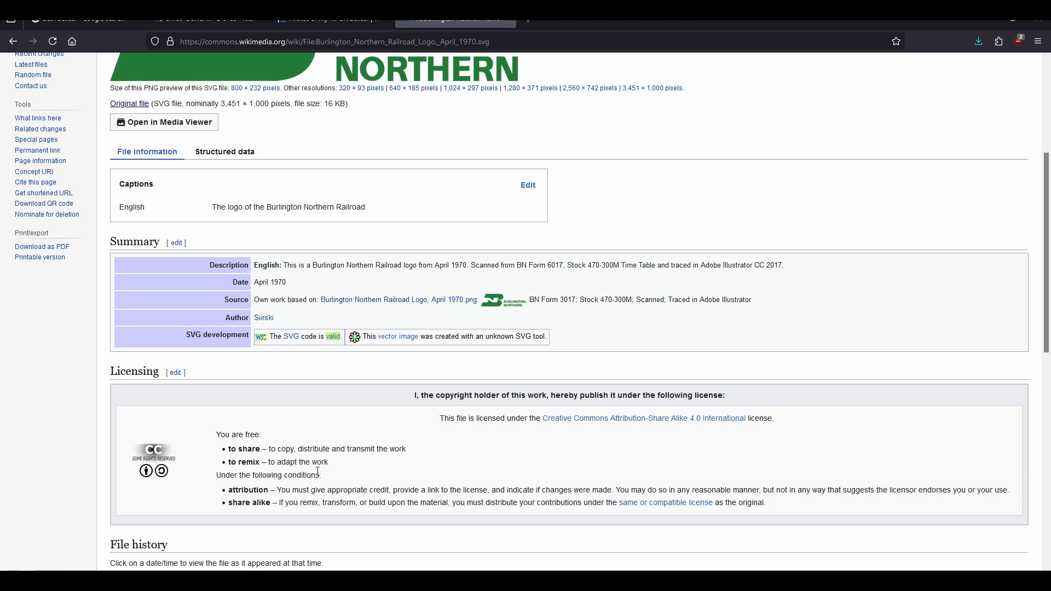
scroll(454, 463, up, 4)
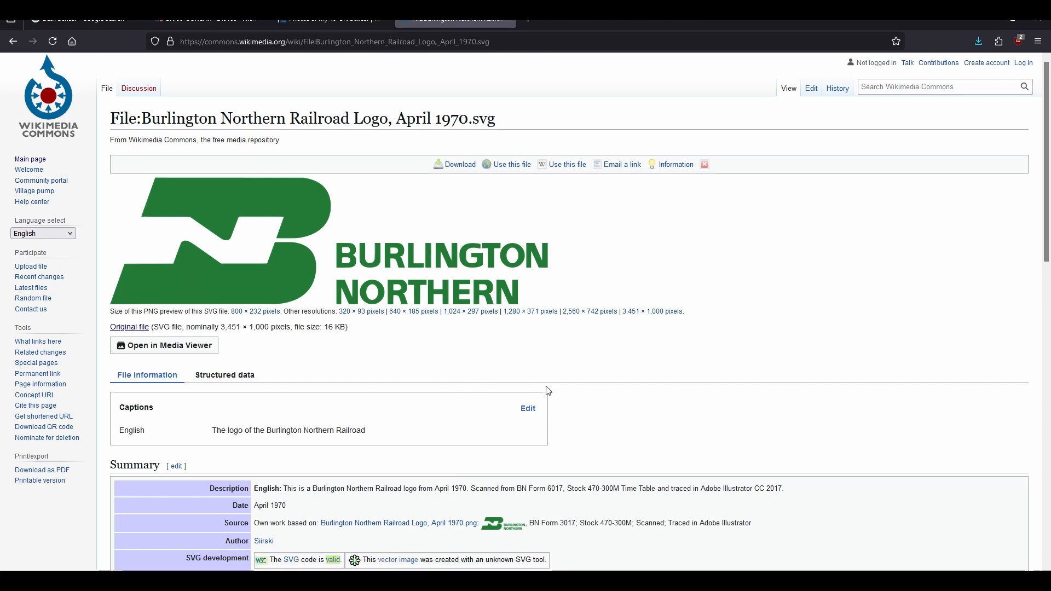
click(509, 506)
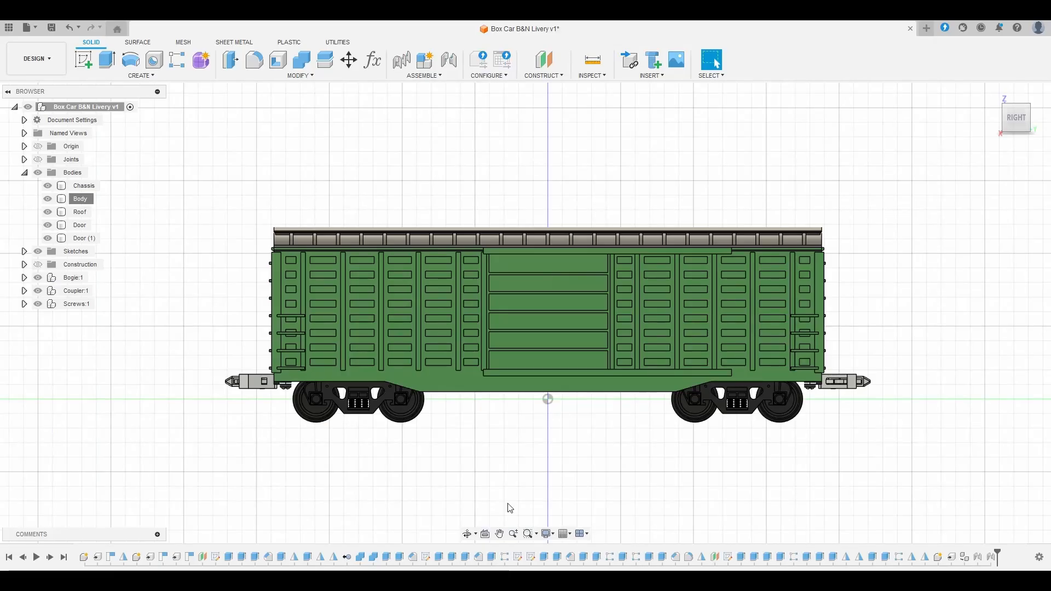
scroll(540, 457, up, 2)
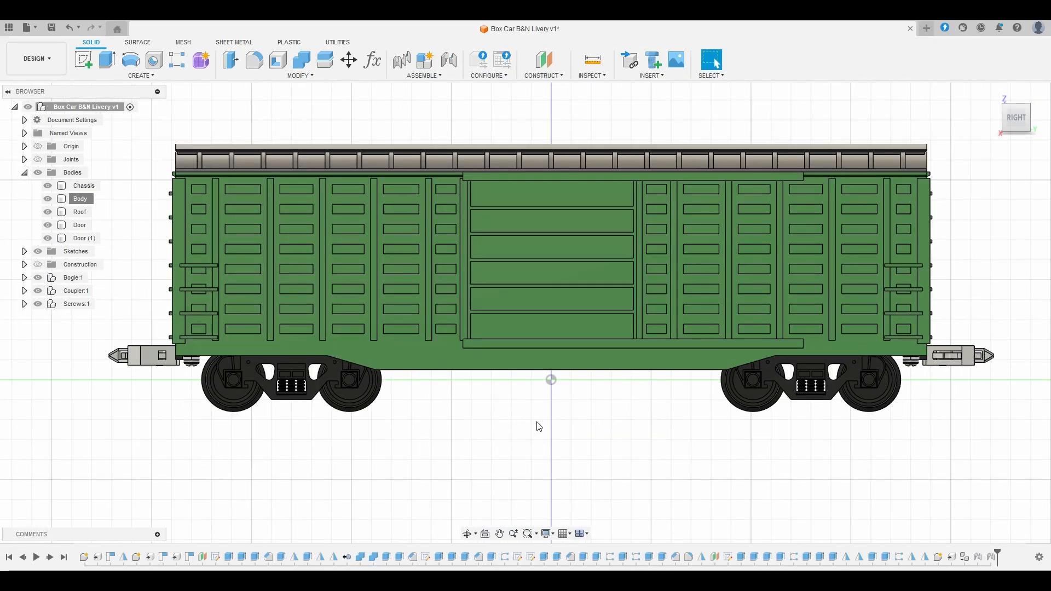
middle_drag(539, 426, 547, 448)
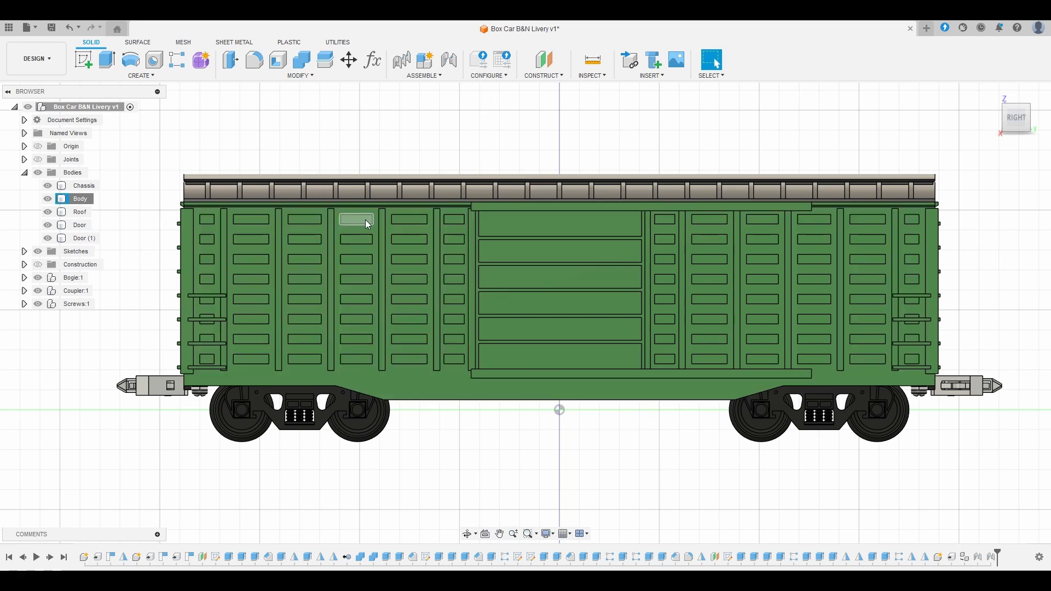
scroll(327, 229, down, 3)
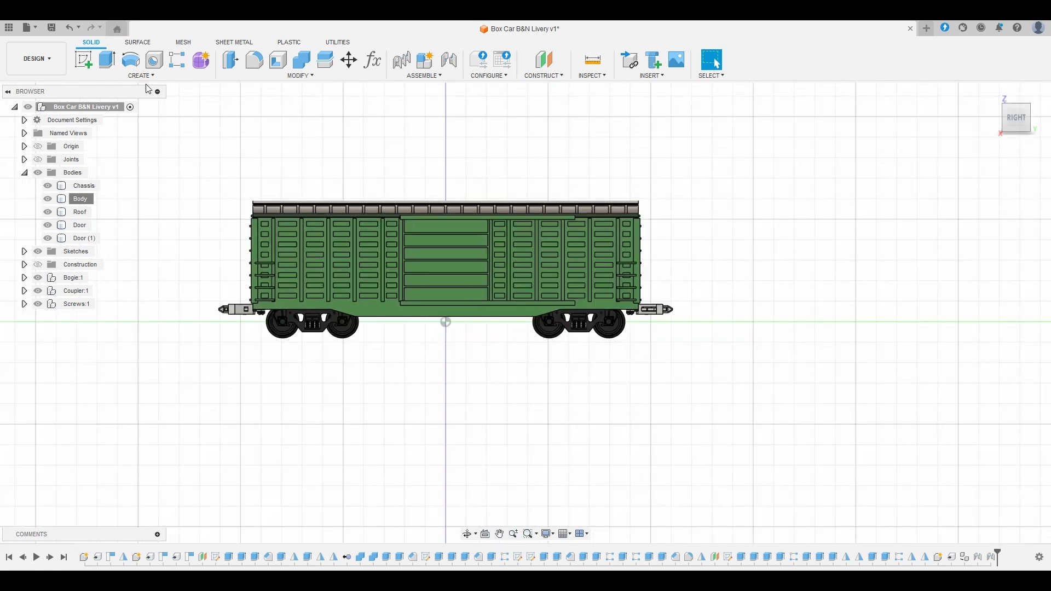
click(88, 62)
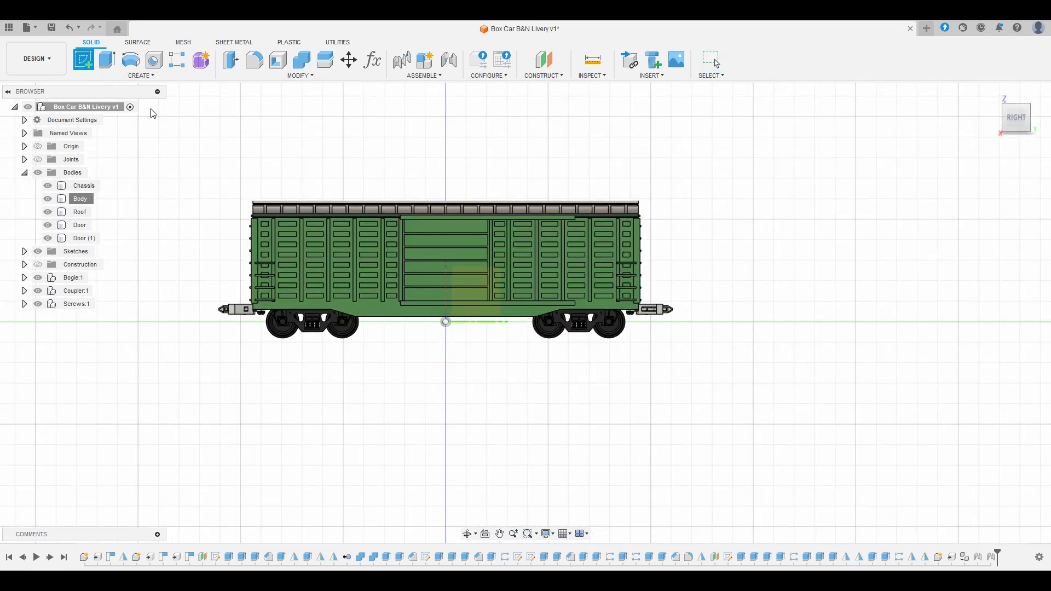
click(480, 297)
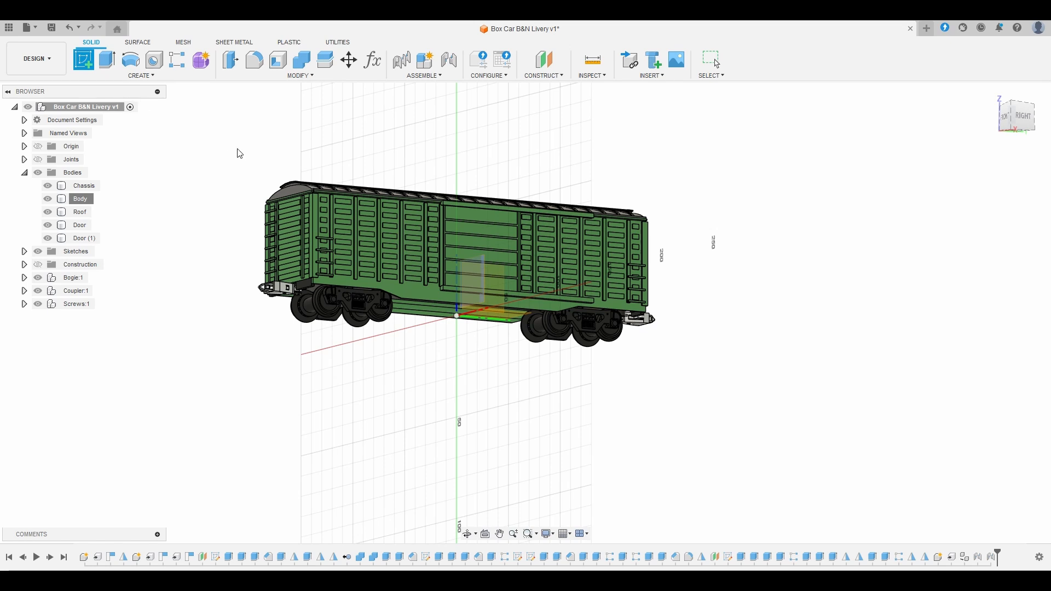
key(Escape)
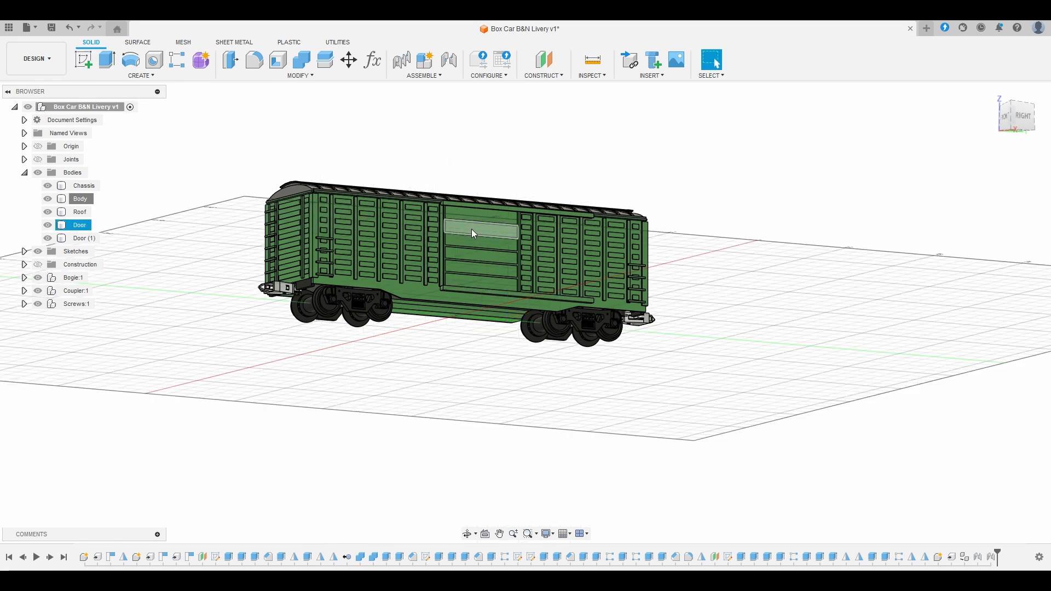
Step: Create a sketch on the outer face of the vertical side rib beside the front-corner ladder, viewed squarely from the car's right side
click(360, 232)
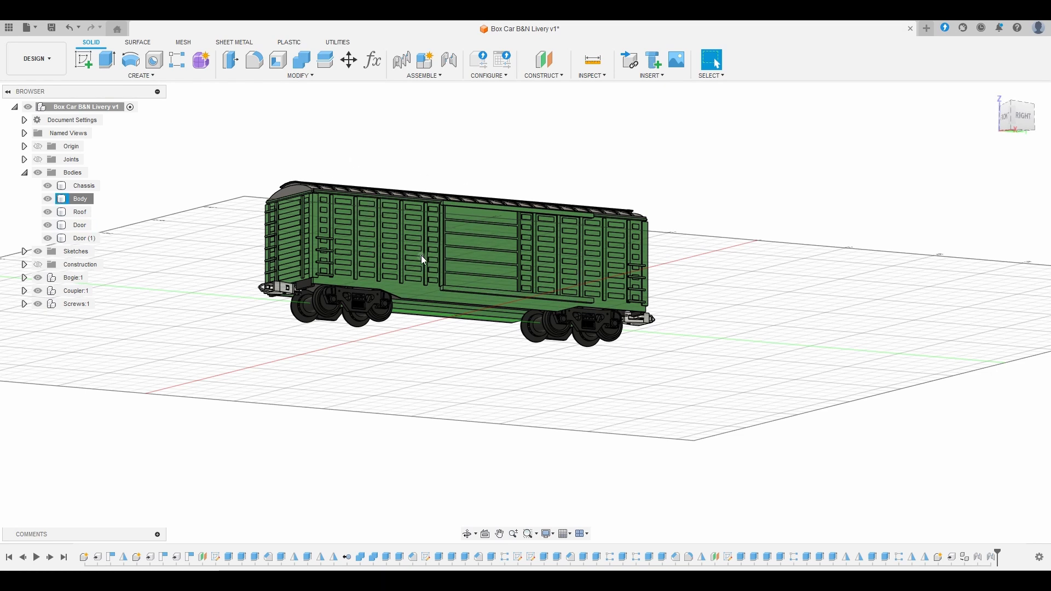
scroll(364, 215, up, 5)
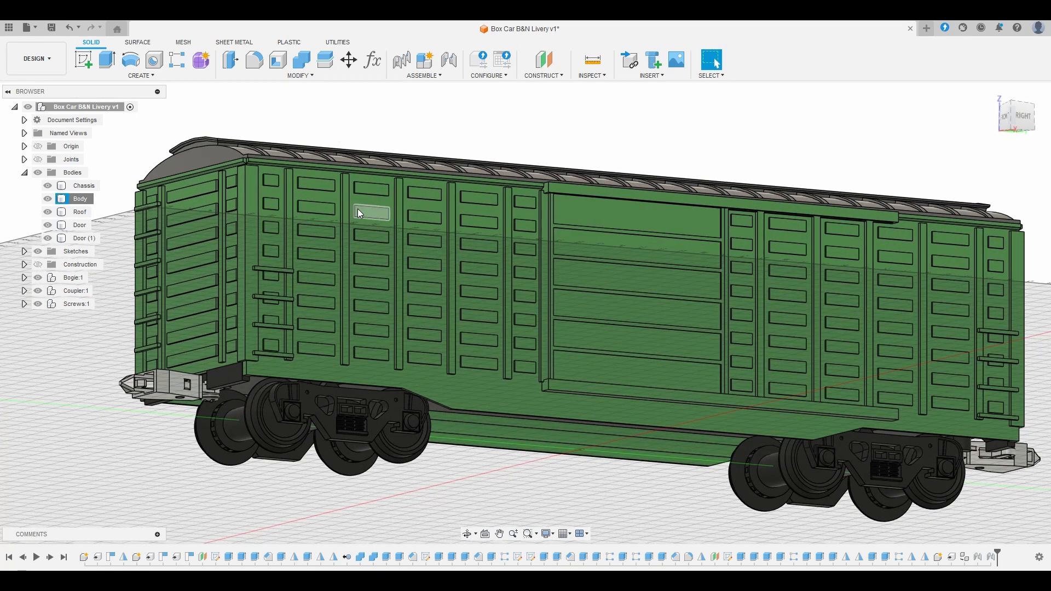
scroll(359, 214, up, 3)
scroll(430, 263, up, 3)
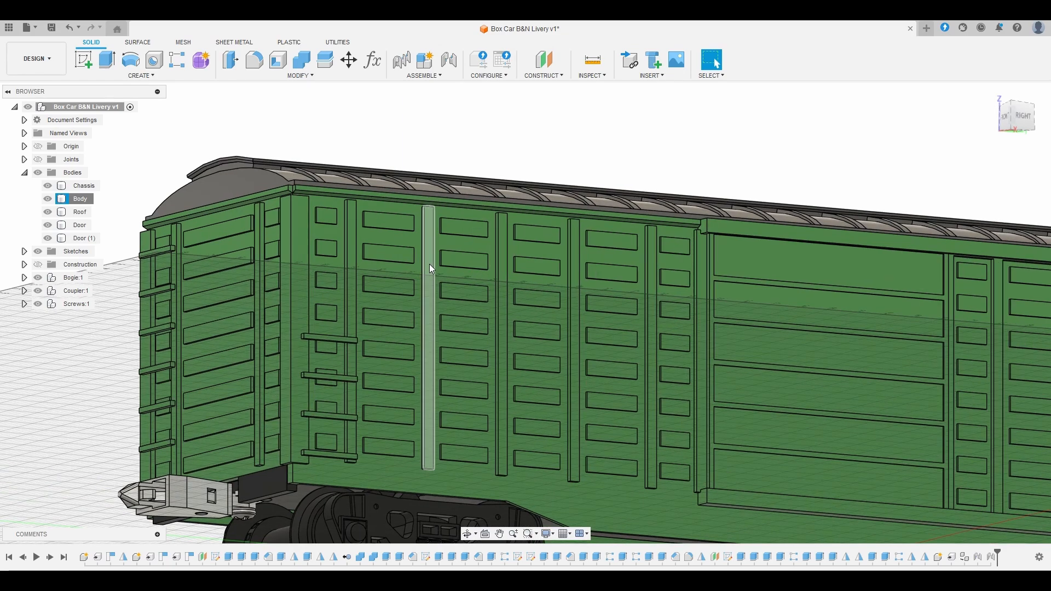
shift+middle_drag(429, 264, 697, 282)
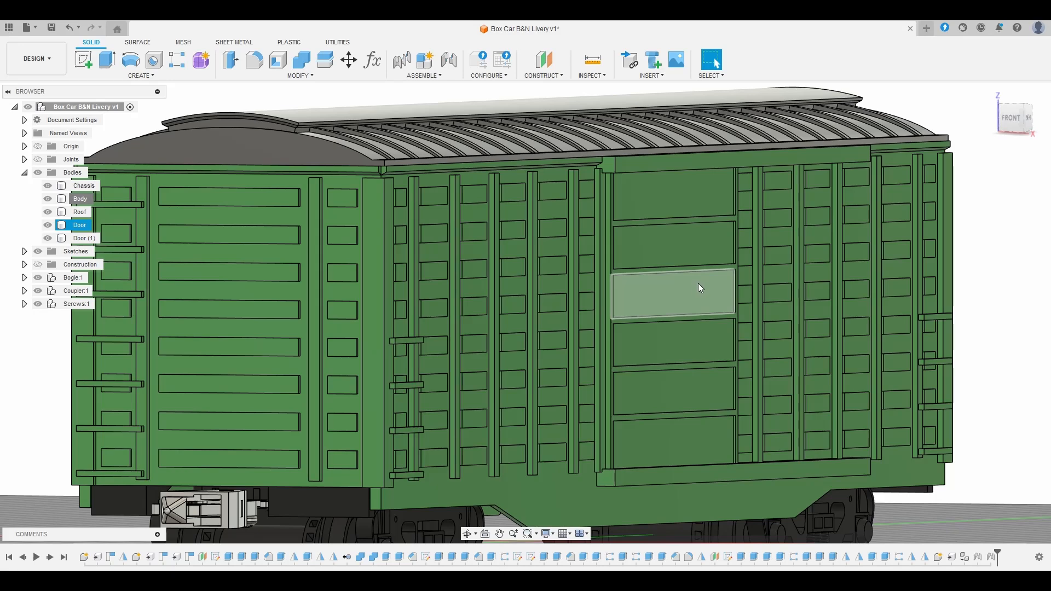
click(691, 285)
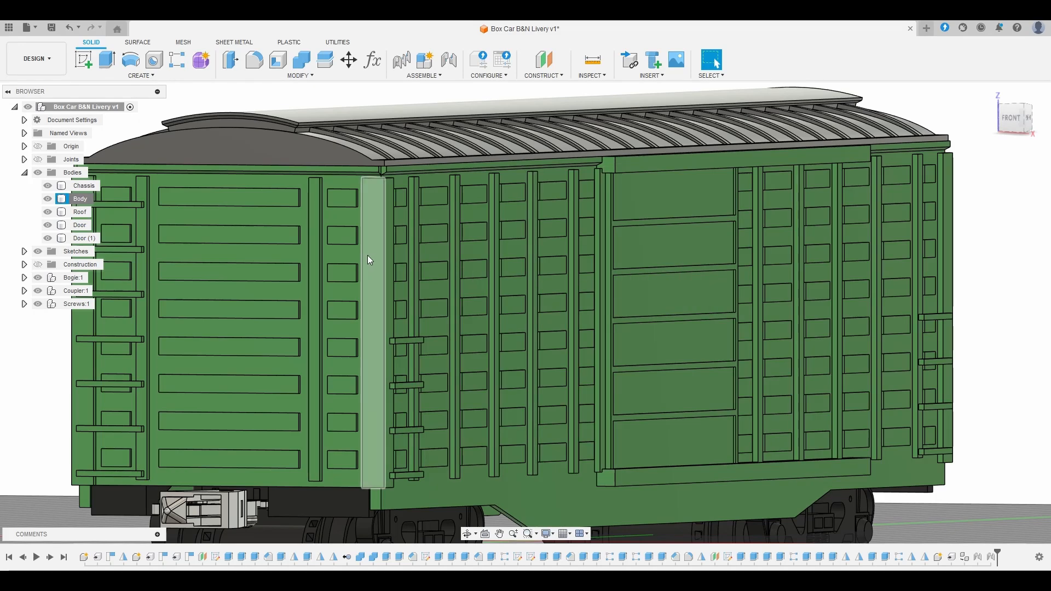
scroll(409, 231, up, 5)
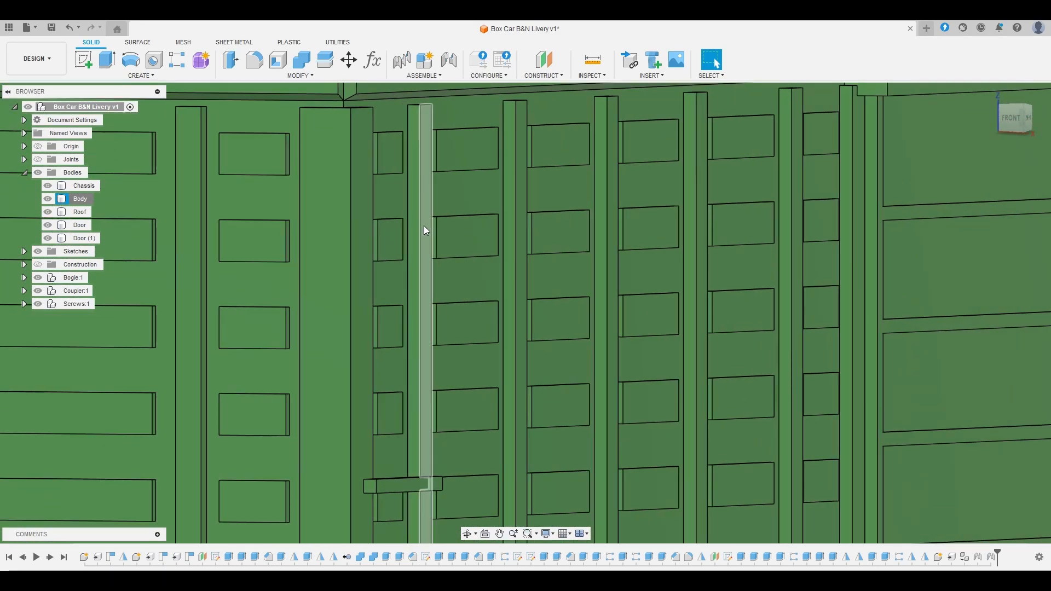
click(425, 230)
scroll(426, 230, down, 4)
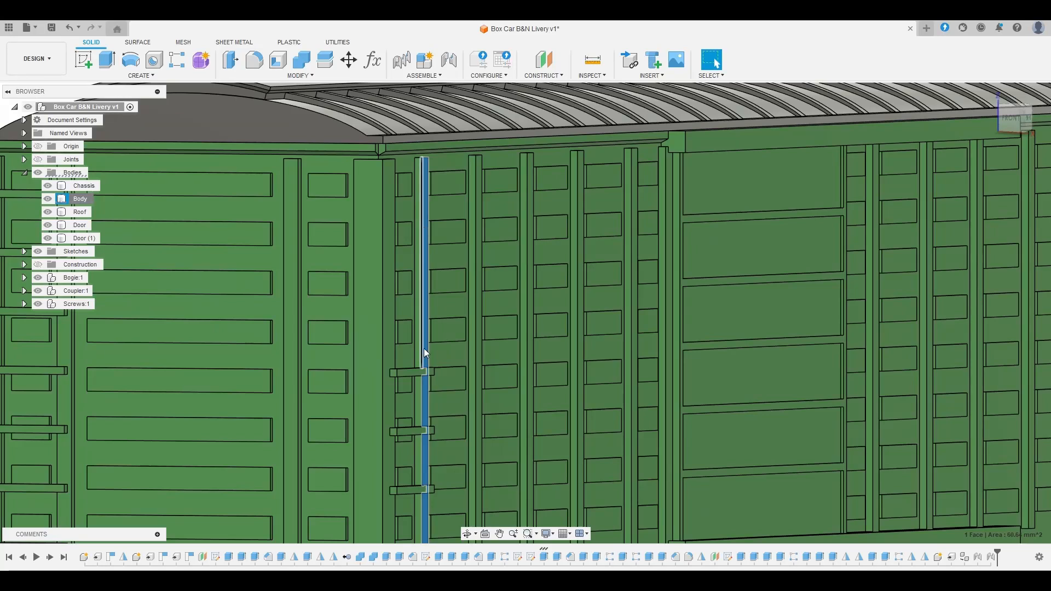
scroll(737, 238, down, 4)
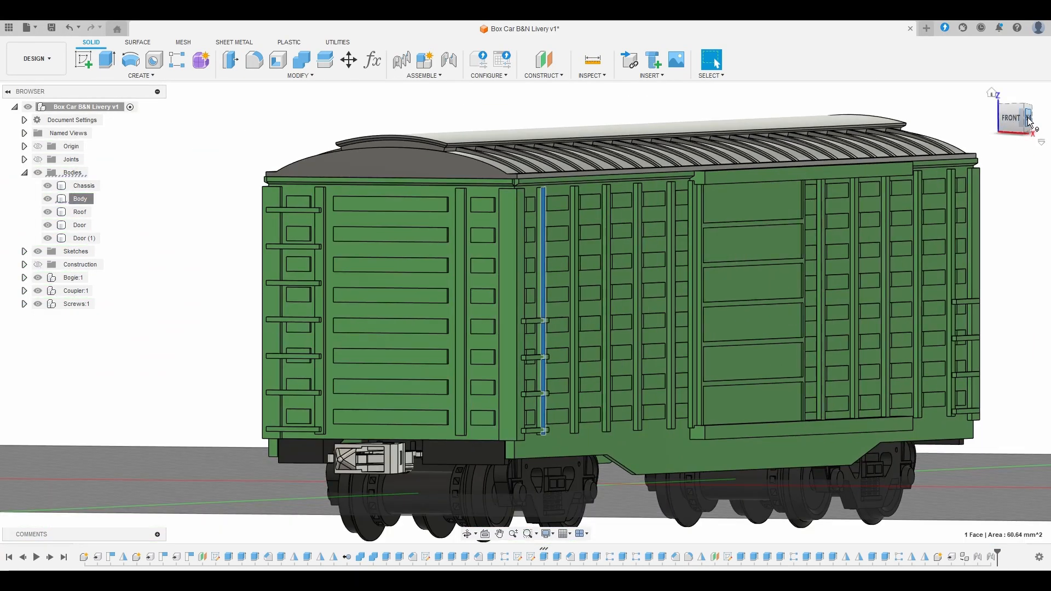
click(84, 61)
shift+middle_drag(741, 224, 723, 247)
click(1028, 117)
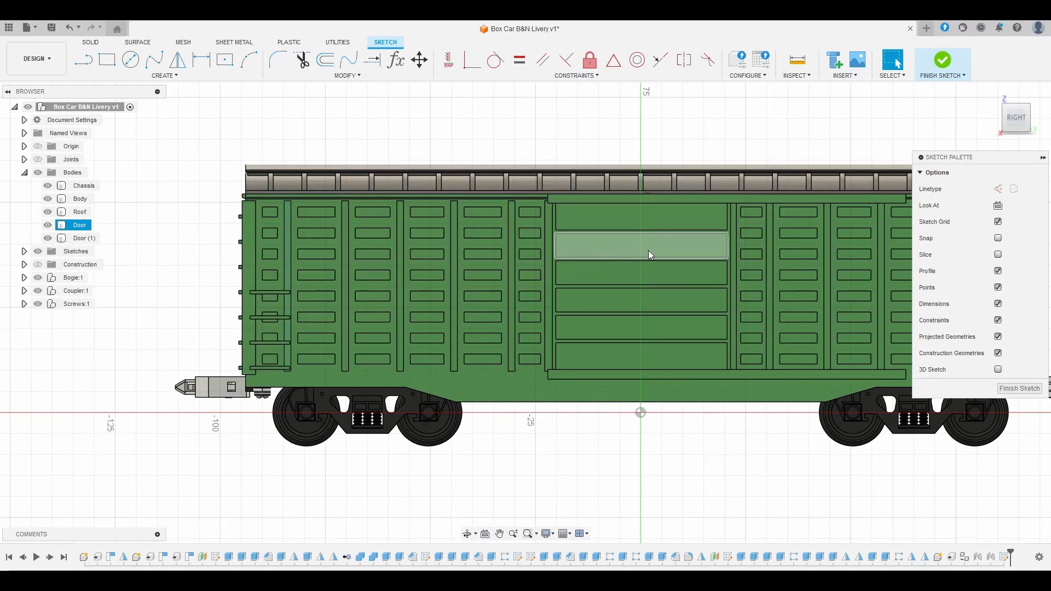
middle_drag(652, 269, 606, 303)
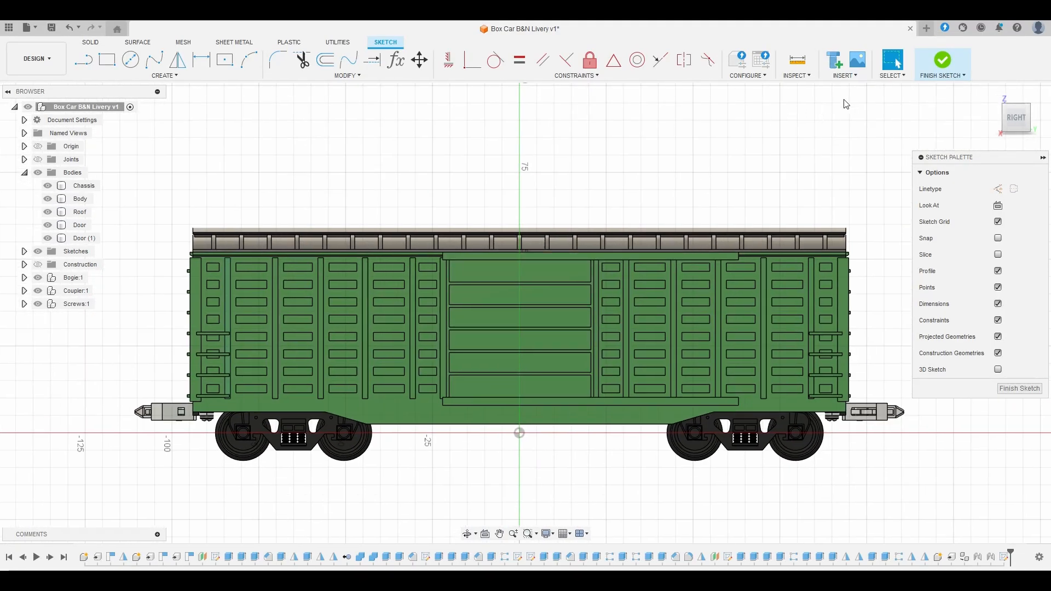
Step: Insert the file Burlington_Northern_Railroad_Logo,_April_1970.svg from the computer's Pictures svg folder into the side sketch
click(849, 77)
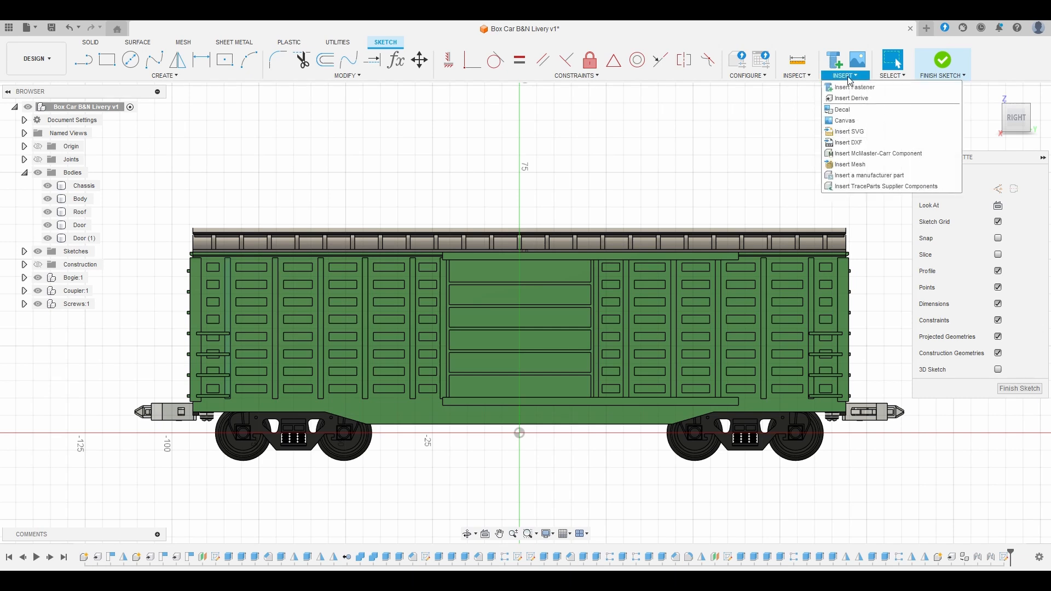
click(852, 132)
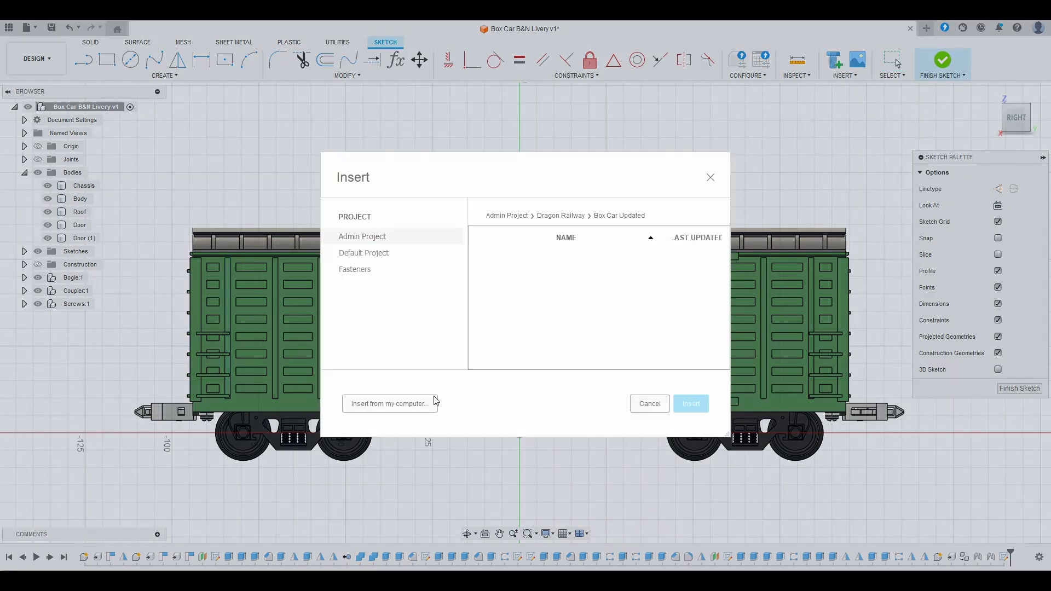
click(392, 408)
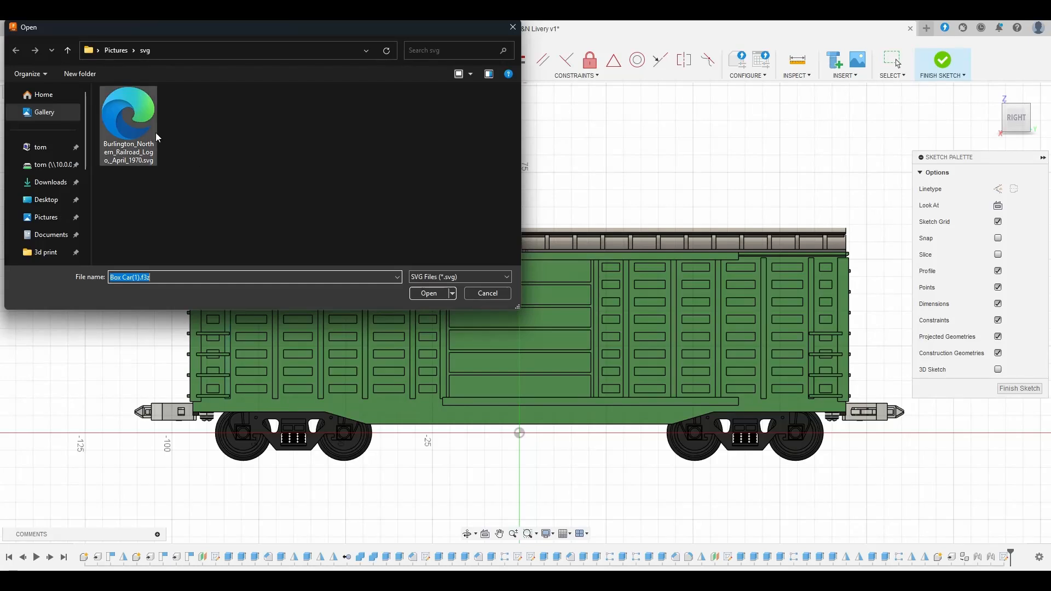
click(128, 115)
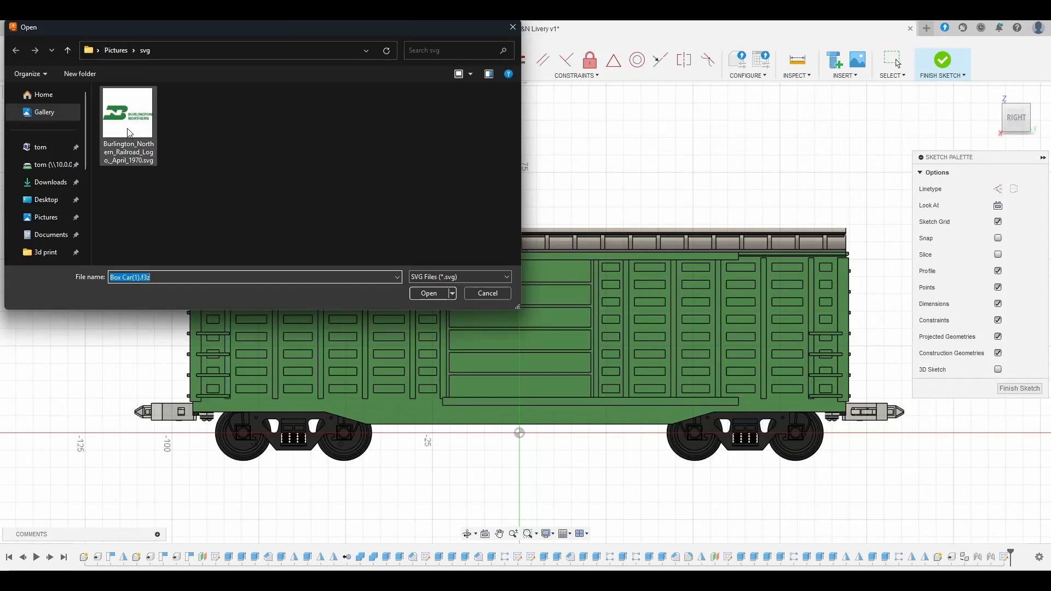
click(430, 294)
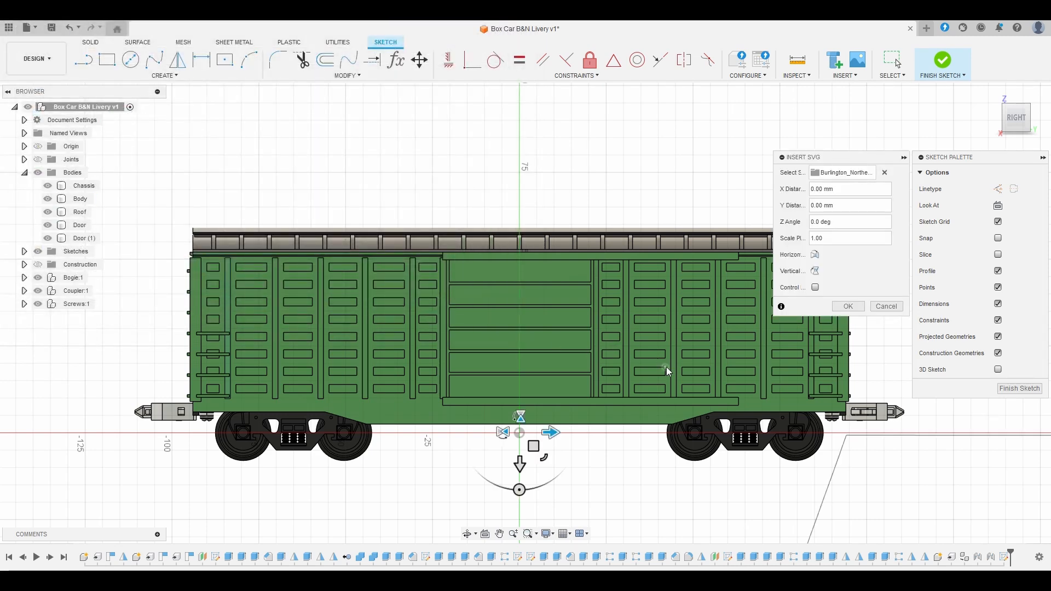
Step: Scale the inserted Burlington Northern logo down to 0.136 of its original size
scroll(667, 367, down, 10)
middle_drag(741, 403, 622, 387)
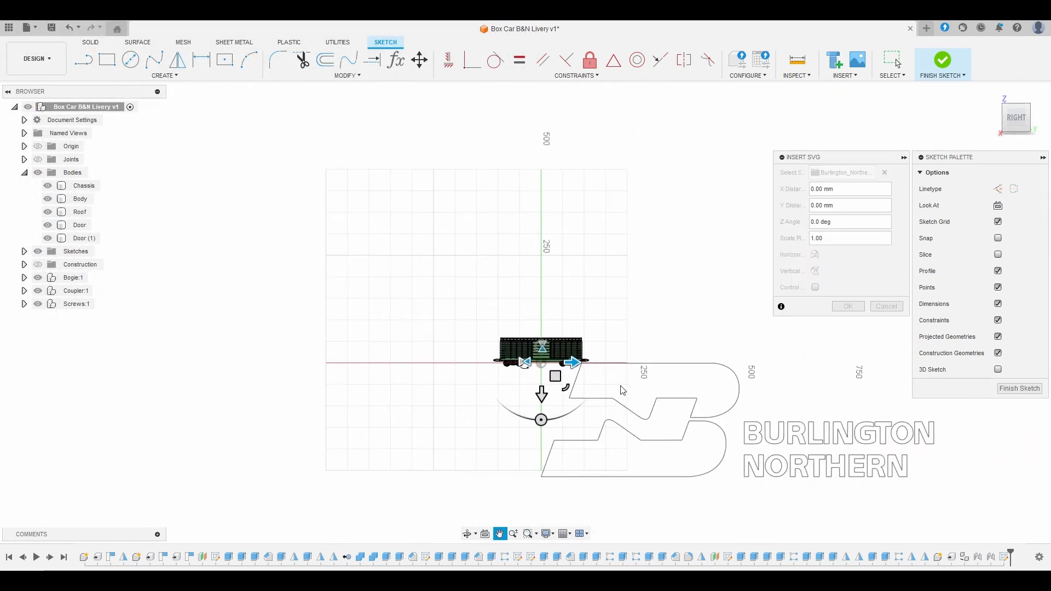
scroll(544, 356, up, 6)
middle_drag(556, 368, 591, 424)
scroll(588, 418, up, 4)
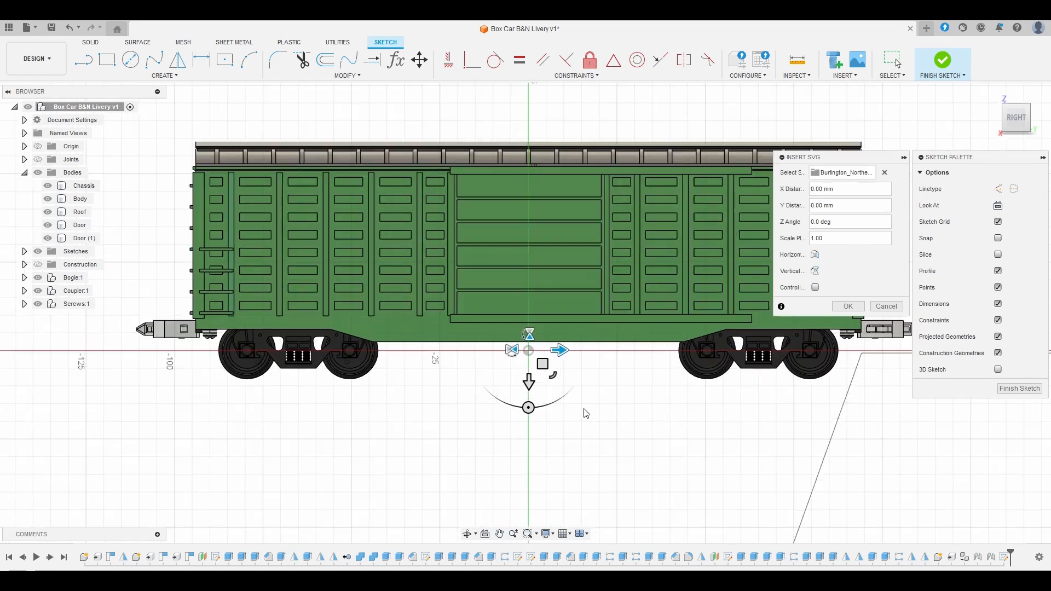
drag(559, 382, 514, 344)
scroll(514, 344, down, 2)
middle_drag(518, 348, 471, 423)
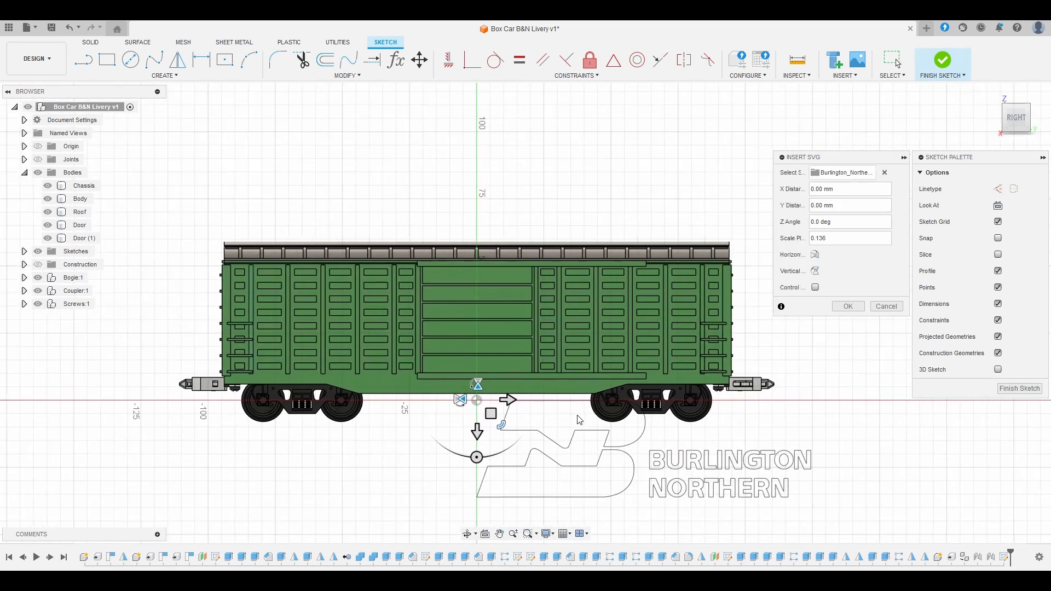
Step: Move the logo up onto the car side beside the door, shifting it 30 mm in X and -5 mm in Y
drag(476, 431, 590, 304)
scroll(632, 349, up, 2)
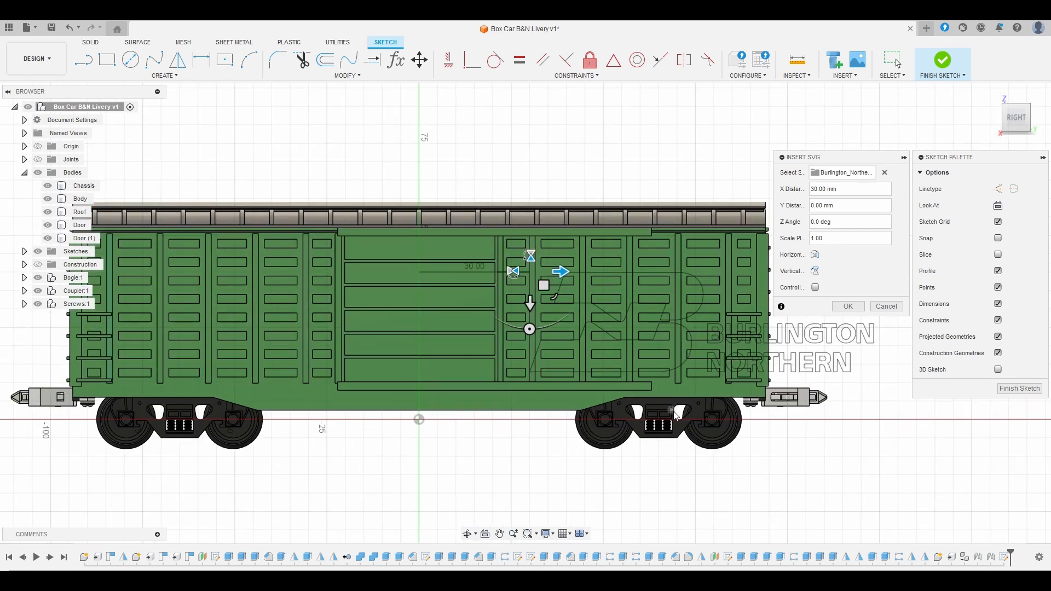
drag(530, 302, 531, 294)
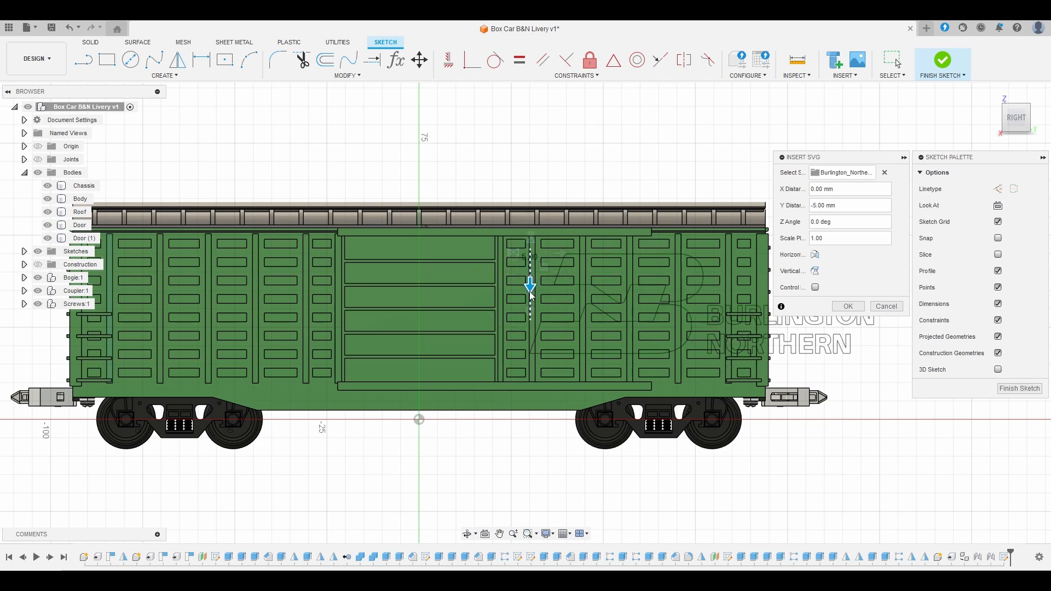
Step: Fine-tune the logo's position beside the door with shifts of -6 mm in Y, 4 mm in X and 2 mm in Y
scroll(609, 305, up, 2)
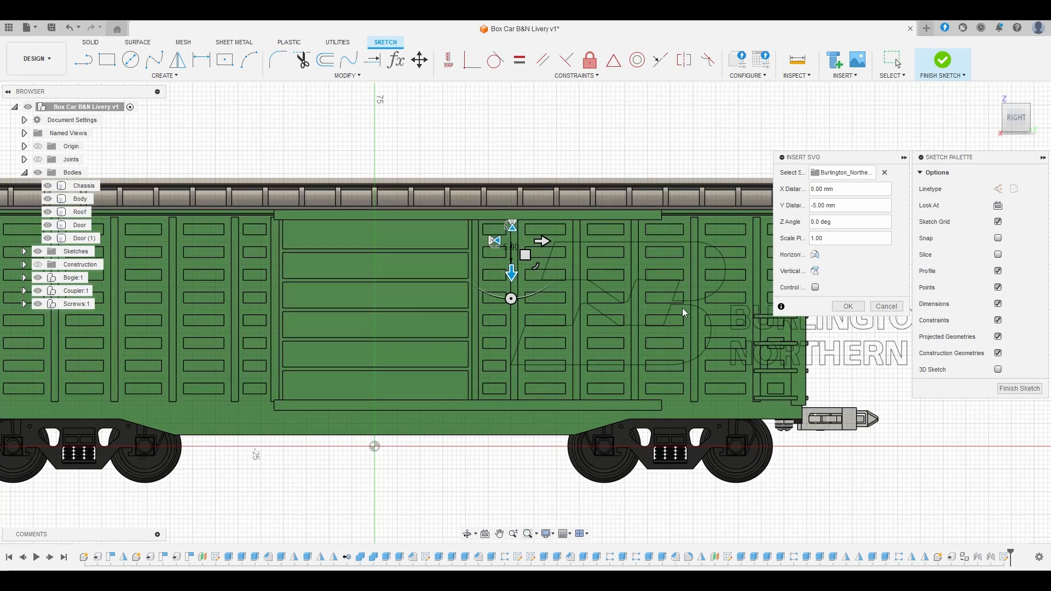
middle_drag(682, 308, 617, 339)
scroll(602, 334, up, 3)
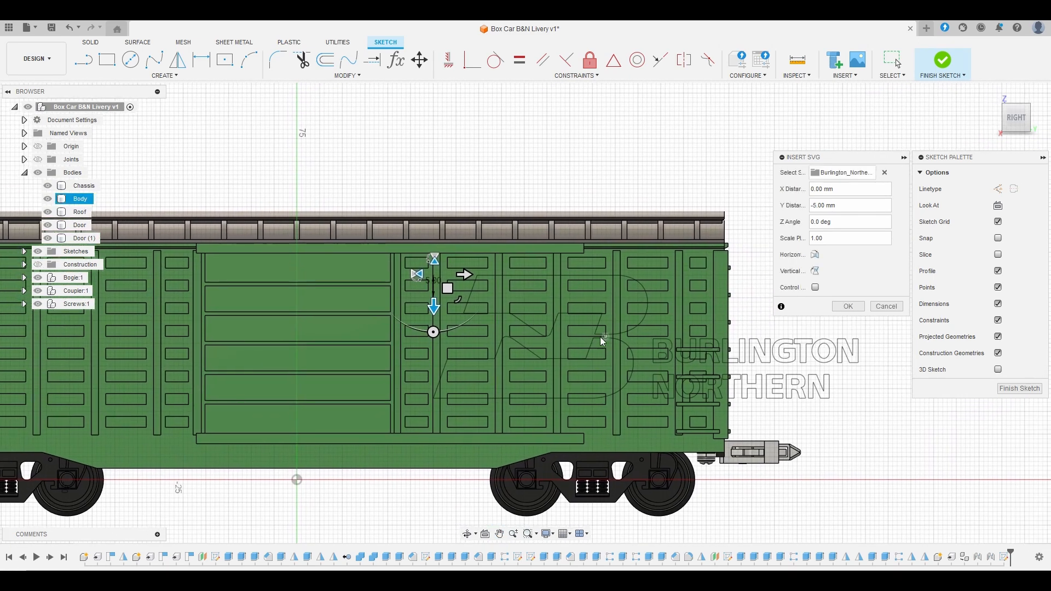
scroll(588, 324, up, 1)
drag(398, 286, 399, 294)
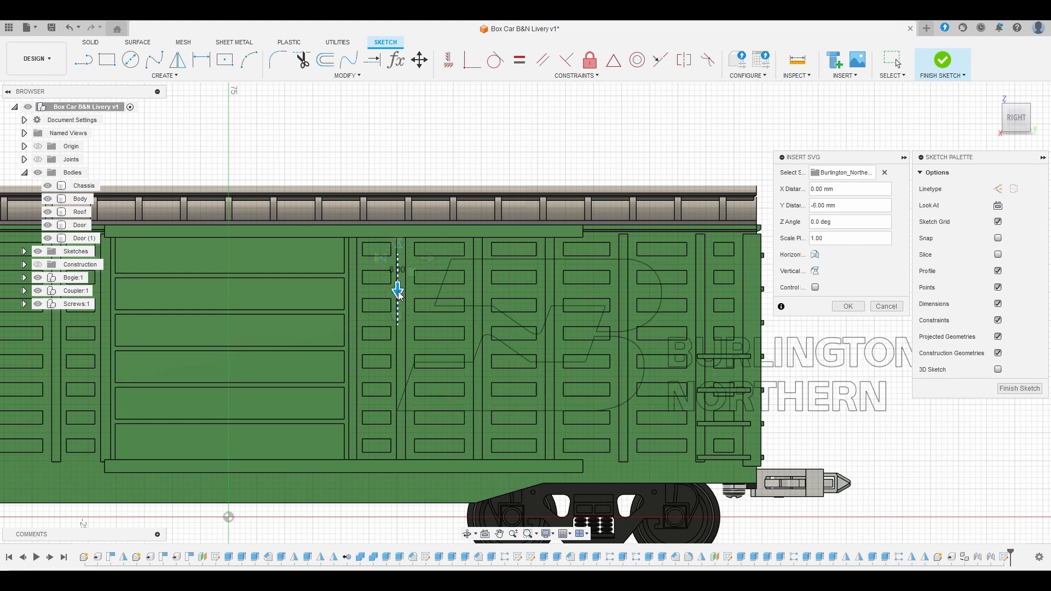
drag(421, 285, 454, 261)
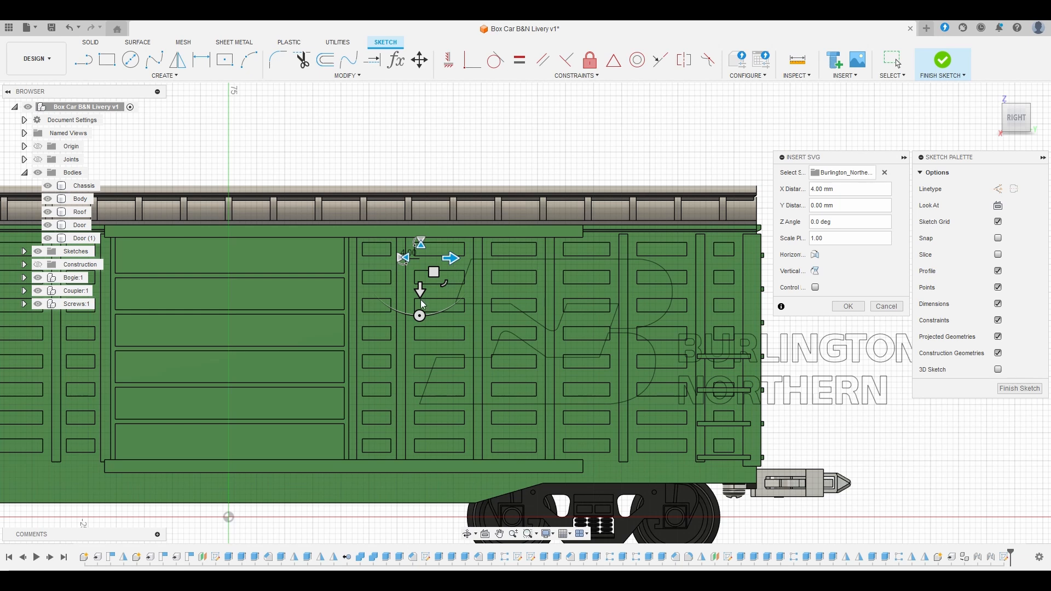
drag(420, 289, 419, 301)
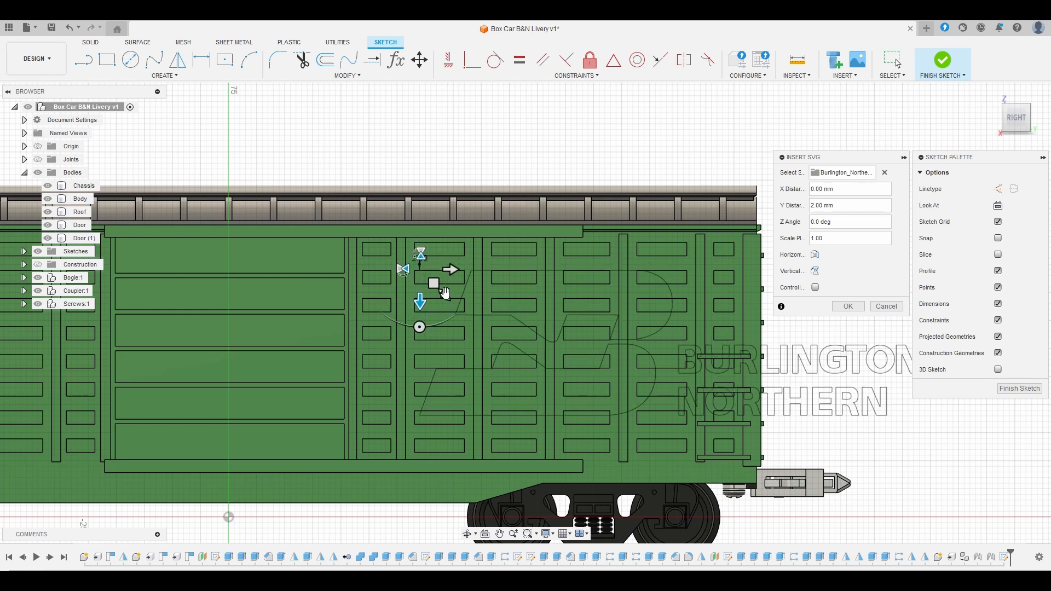
Step: Enlarge the logo by a scale of 1.223, shift it -3 mm in Y and -6 mm in X, and accept the SVG placement
drag(444, 294, 449, 299)
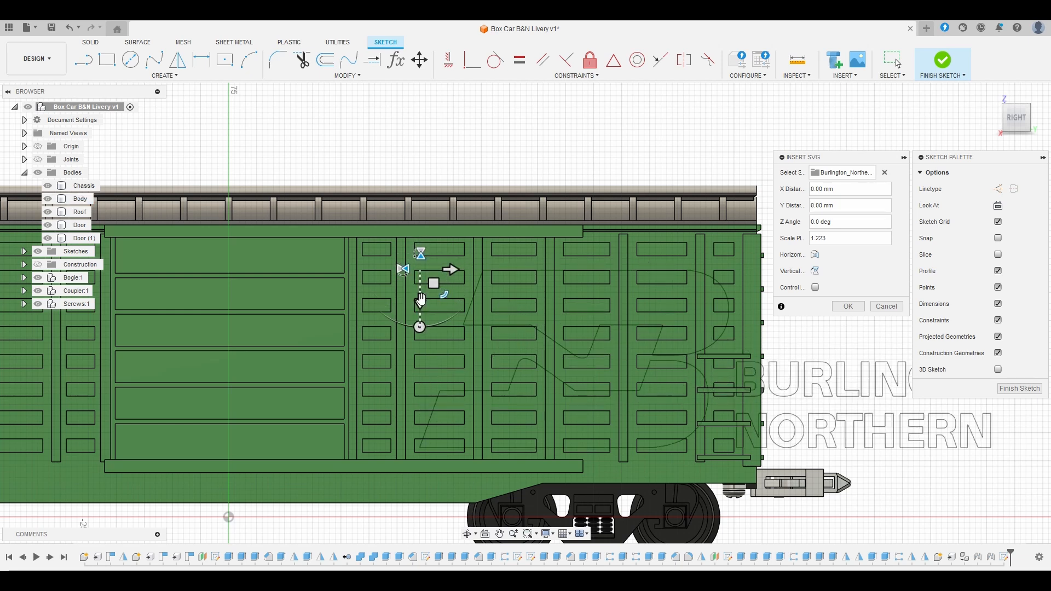
key(ctrl+z)
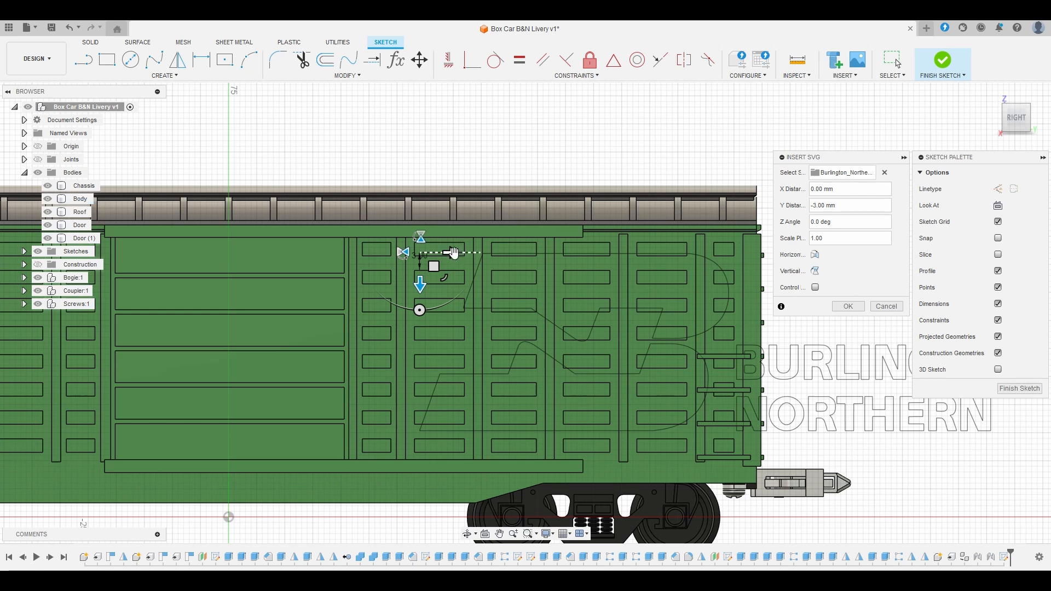
drag(454, 252, 419, 254)
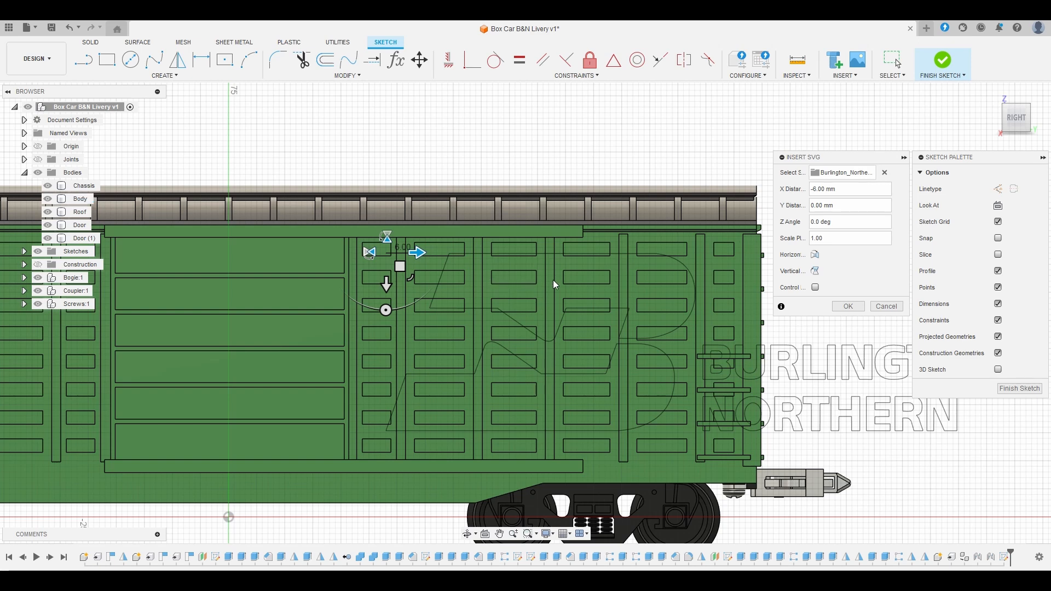
click(846, 307)
Step: Select all the BURLINGTON NORTHERN lettering of the logo and unfix its sketch geometry
scroll(828, 356, down, 5)
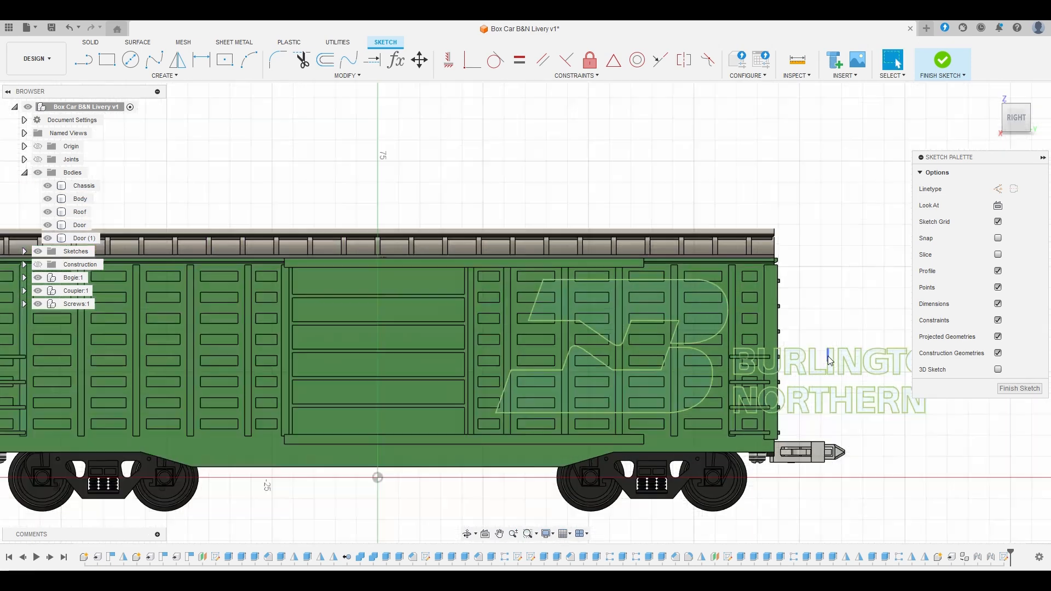
middle_drag(828, 356, 846, 361)
scroll(766, 339, up, 5)
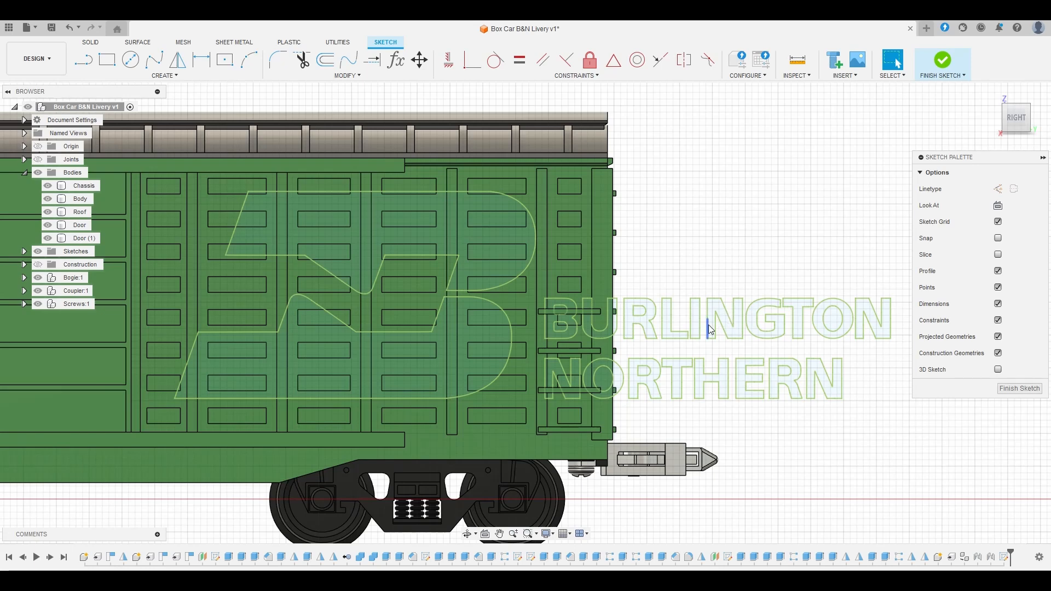
scroll(679, 339, down, 4)
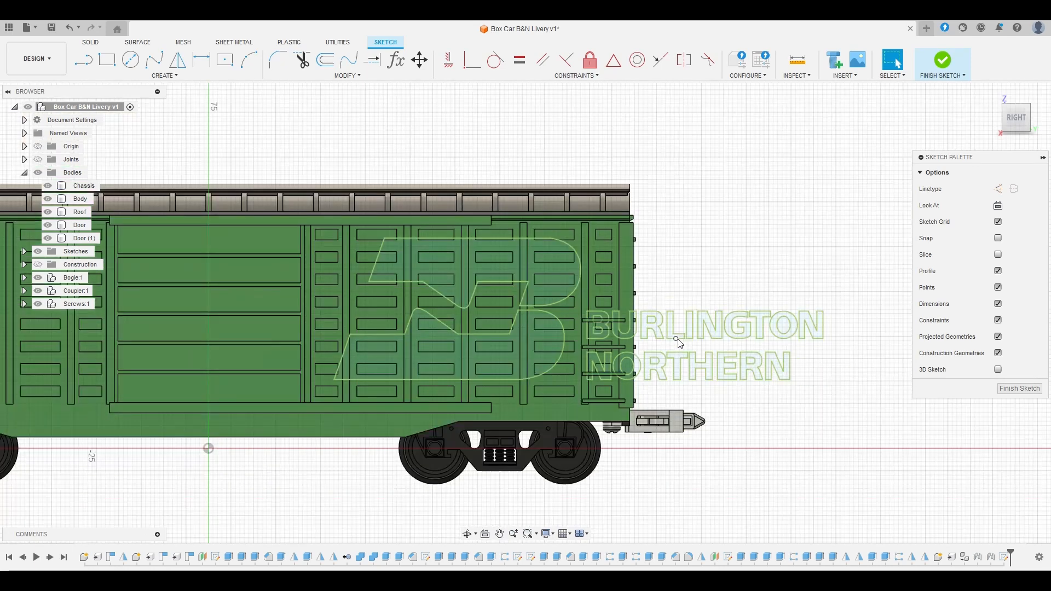
scroll(679, 342, up, 1)
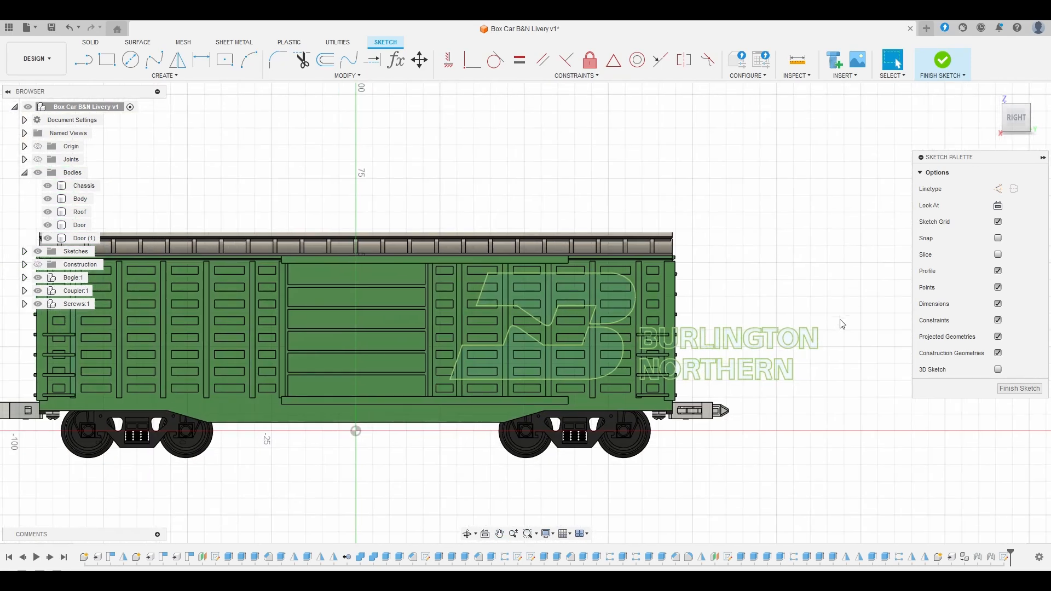
scroll(829, 332, up, 3)
mouse_move(837, 305)
mouse_down()
mouse_move(711, 372)
mouse_move(566, 409)
mouse_up()
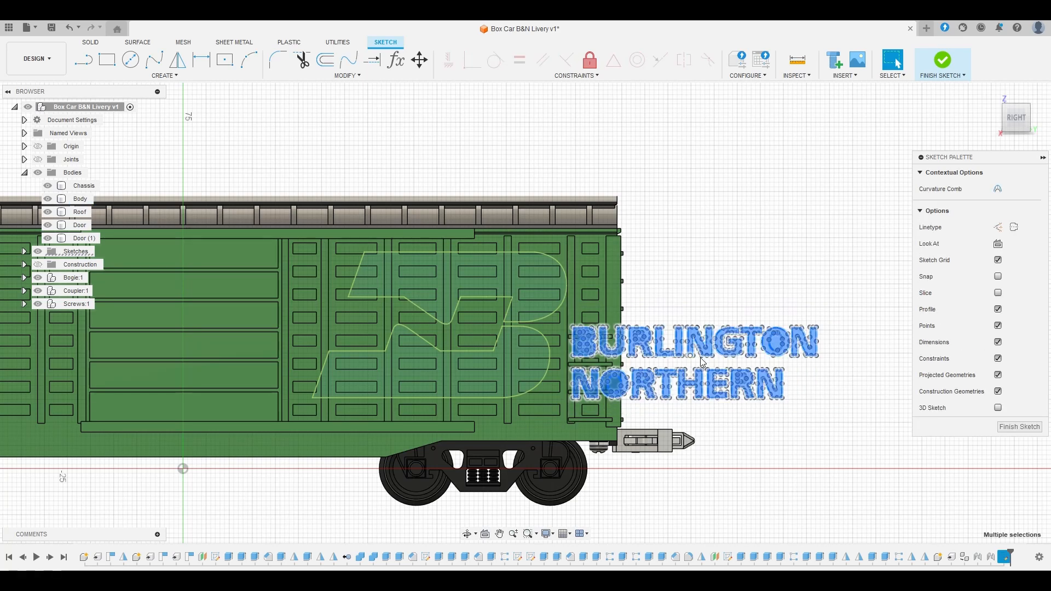
right_click(744, 351)
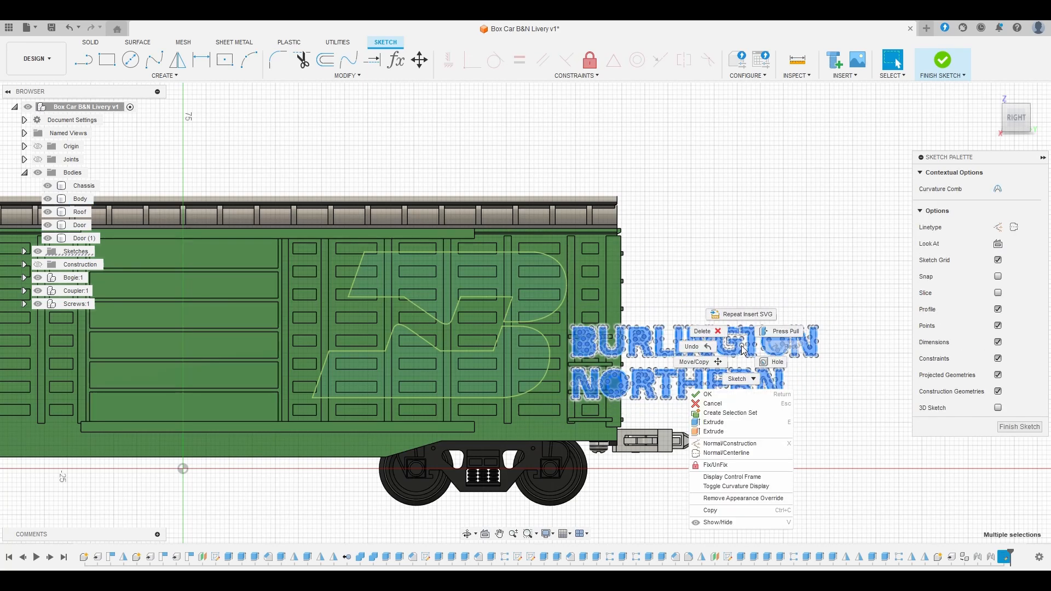
click(729, 466)
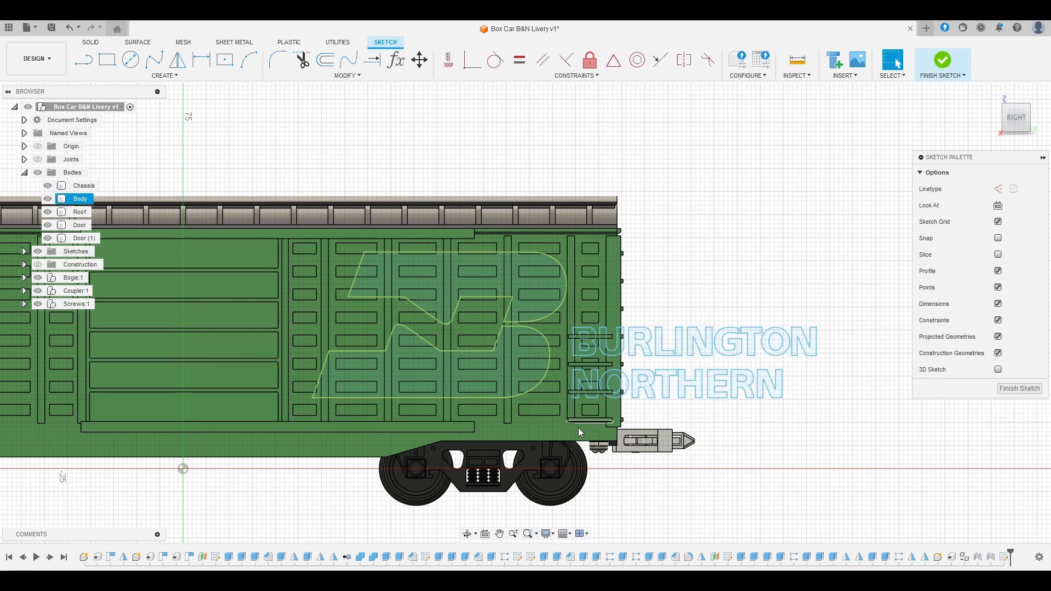
Step: Select the whole BURLINGTON NORTHERN lettering with Move/Copy and shift it -21 mm in Y, below the NB emblem
scroll(544, 369, up, 2)
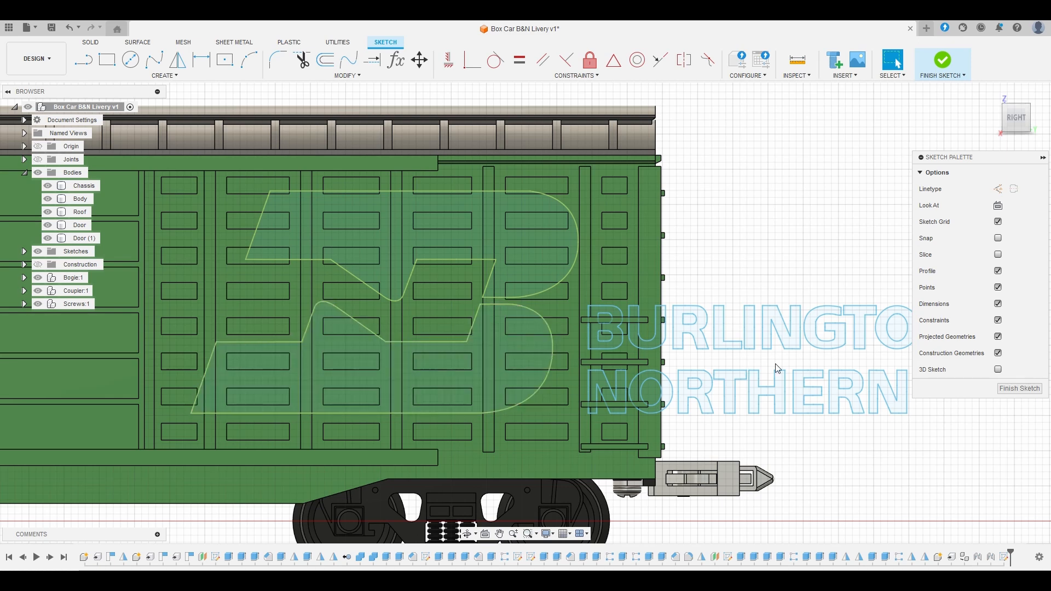
scroll(790, 333, down, 2)
mouse_move(790, 331)
middle_down()
mouse_move(727, 332)
mouse_move(751, 339)
middle_up()
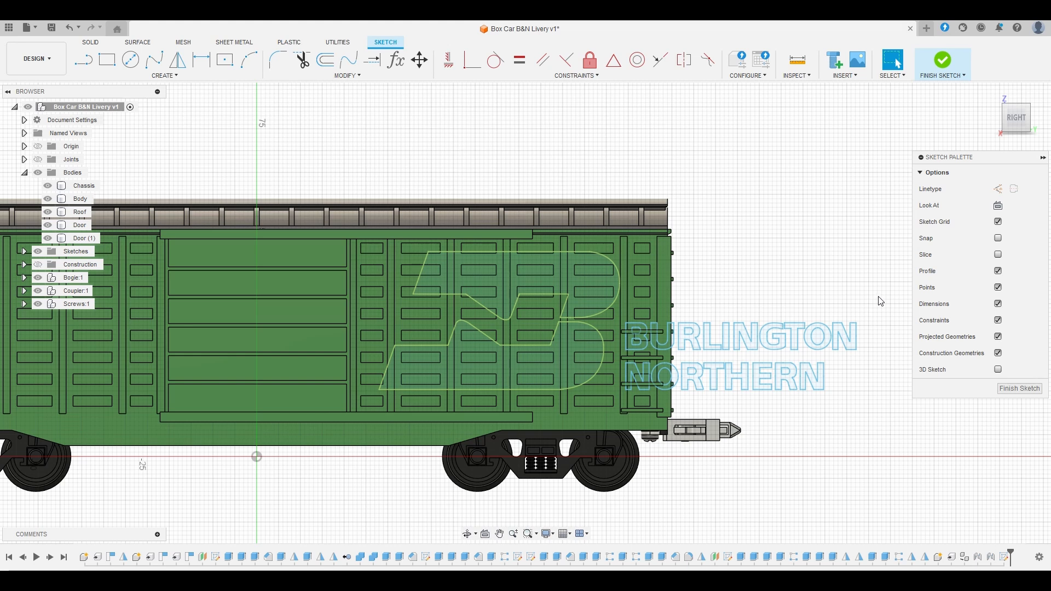
key(m)
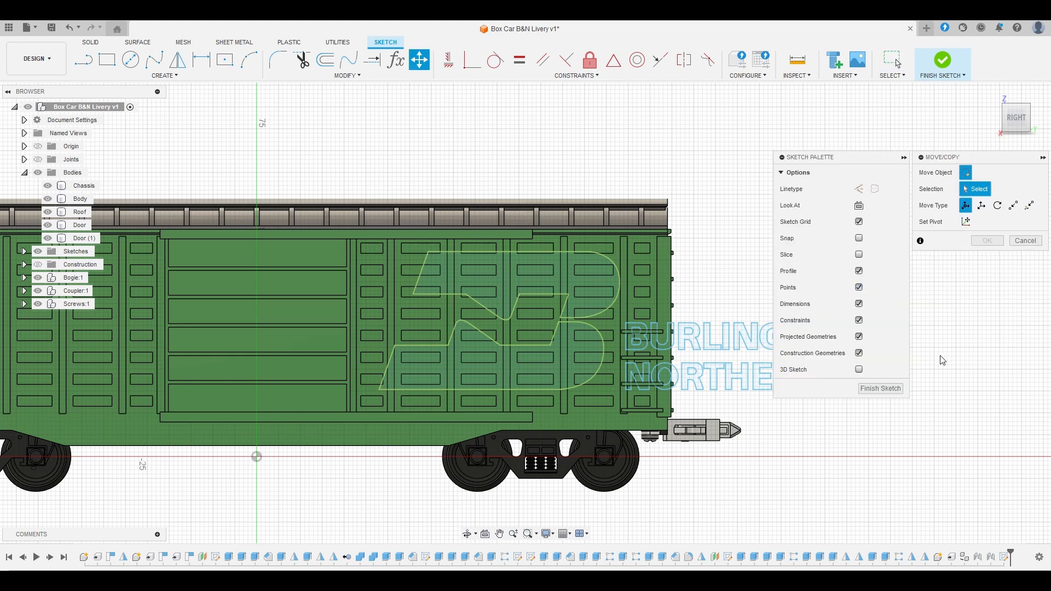
middle_drag(954, 365, 785, 361)
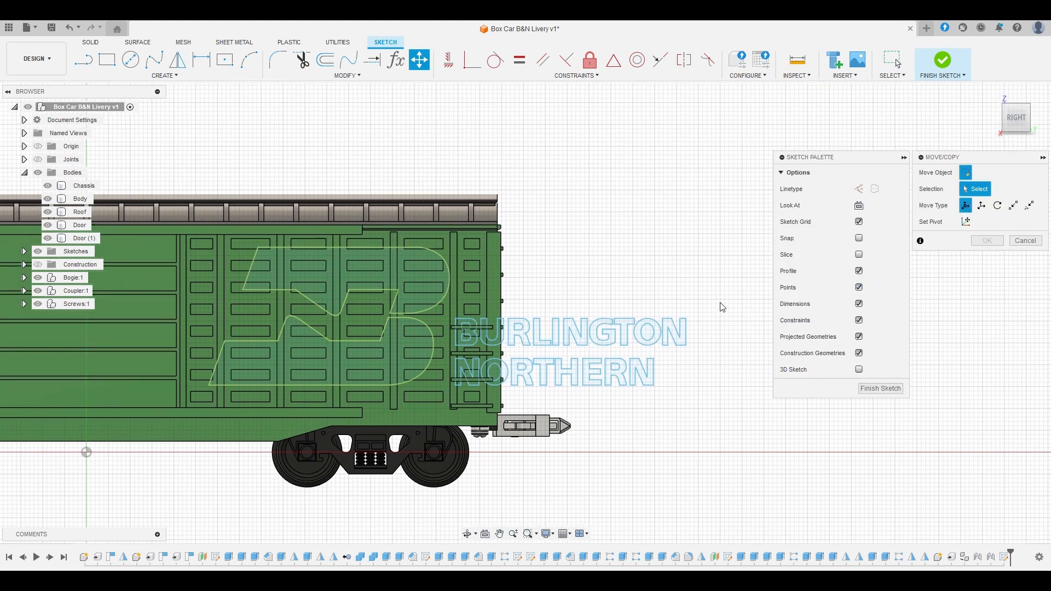
mouse_move(720, 302)
mouse_down()
mouse_move(630, 320)
mouse_move(451, 396)
mouse_up()
drag(528, 299, 535, 357)
scroll(528, 329, down, 3)
middle_drag(424, 234, 570, 241)
scroll(637, 237, down, 1)
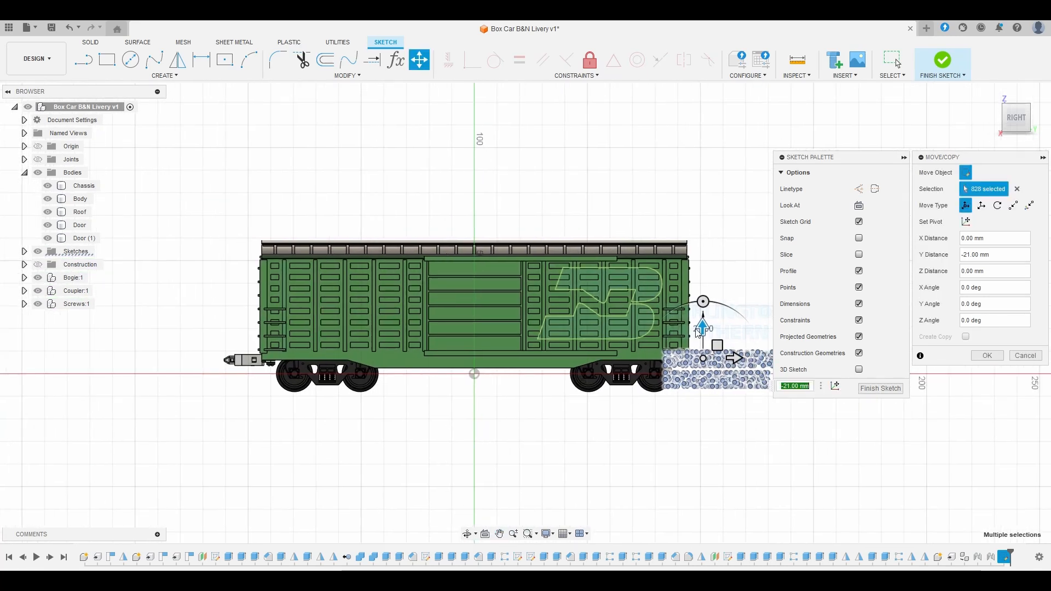
Step: Move the BURLINGTON NORTHERN lettering to the car side's other end, beyond the door, with shifts of 36 mm in Y and 4 mm in X
drag(585, 352, 343, 189)
scroll(318, 325, up, 4)
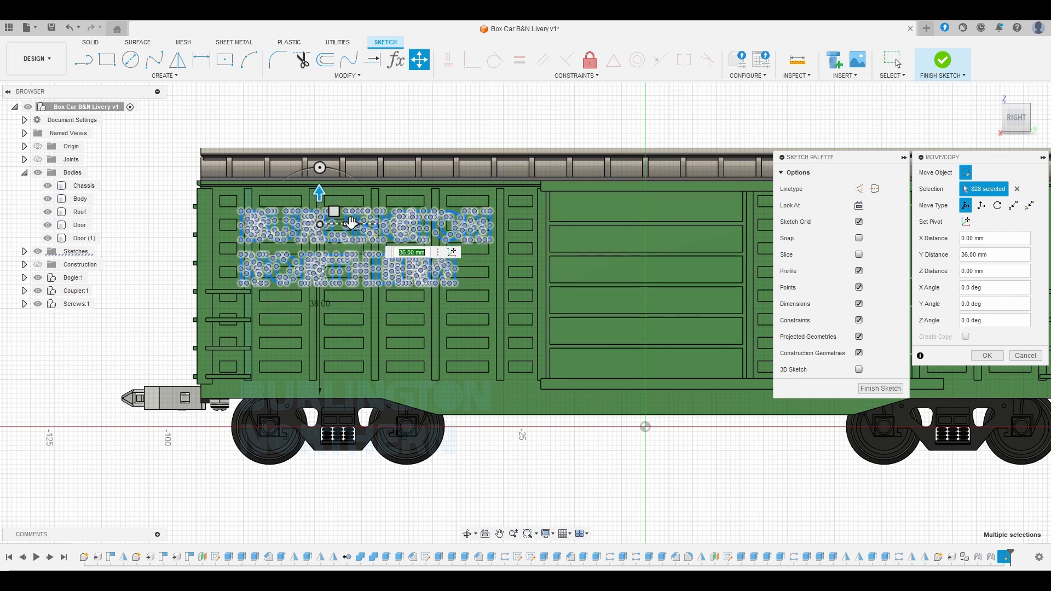
drag(376, 225, 370, 224)
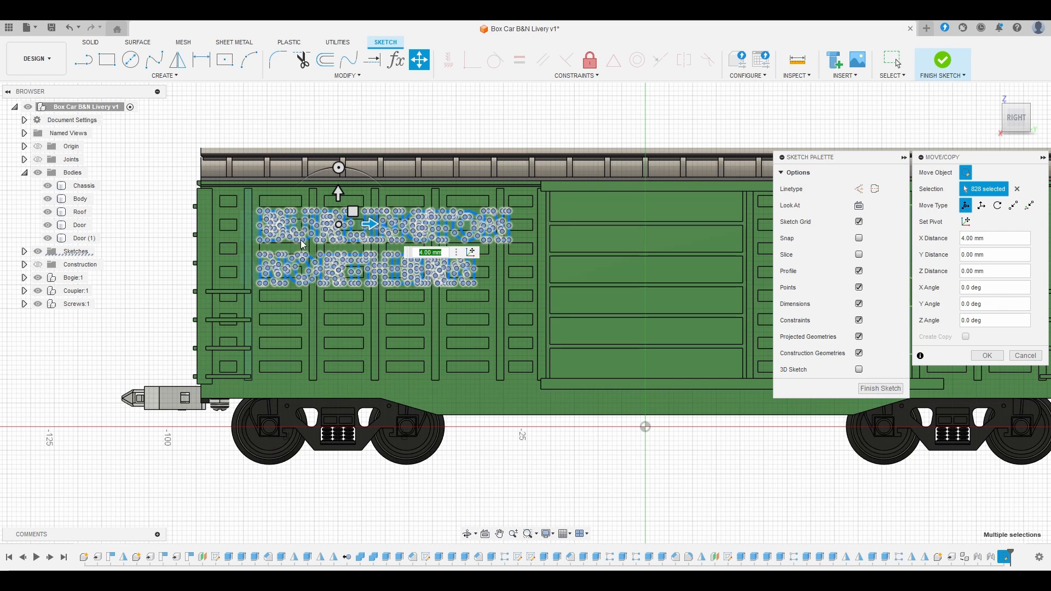
scroll(303, 245, up, 4)
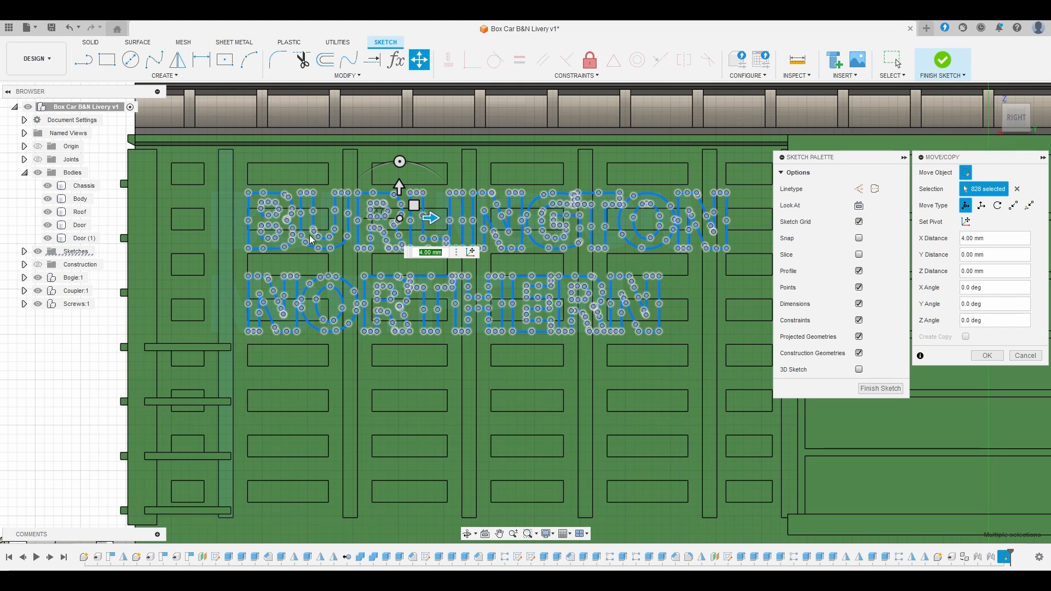
mouse_move(432, 219)
mouse_down()
mouse_move(446, 218)
mouse_move(432, 219)
mouse_up()
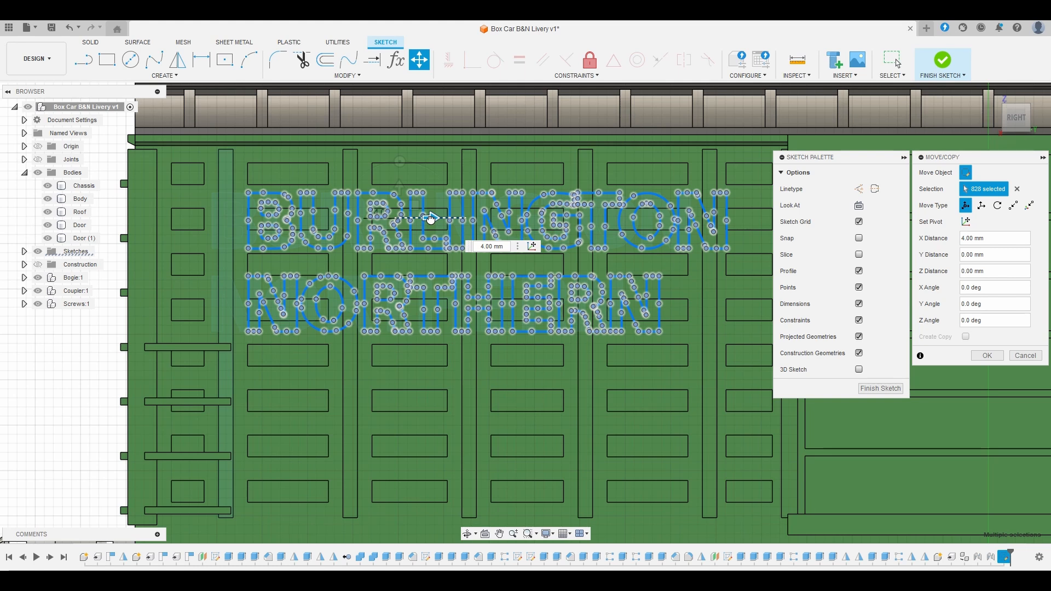
drag(432, 220, 431, 220)
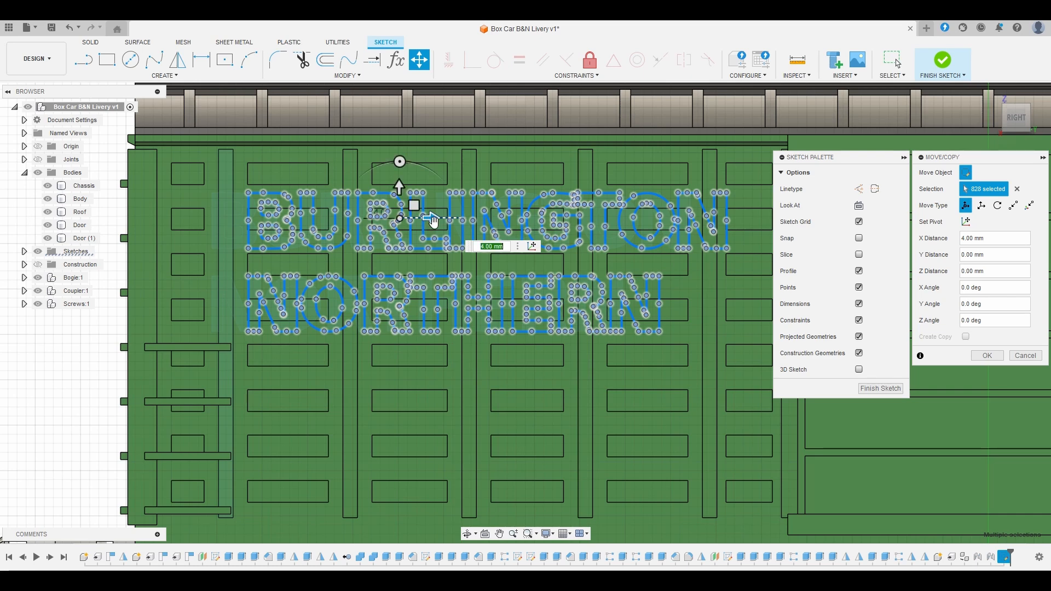
Step: Compare the lettering's placement on the side panel with the door and the NB emblem at the opposite end
scroll(432, 220, down, 5)
middle_drag(589, 327, 487, 328)
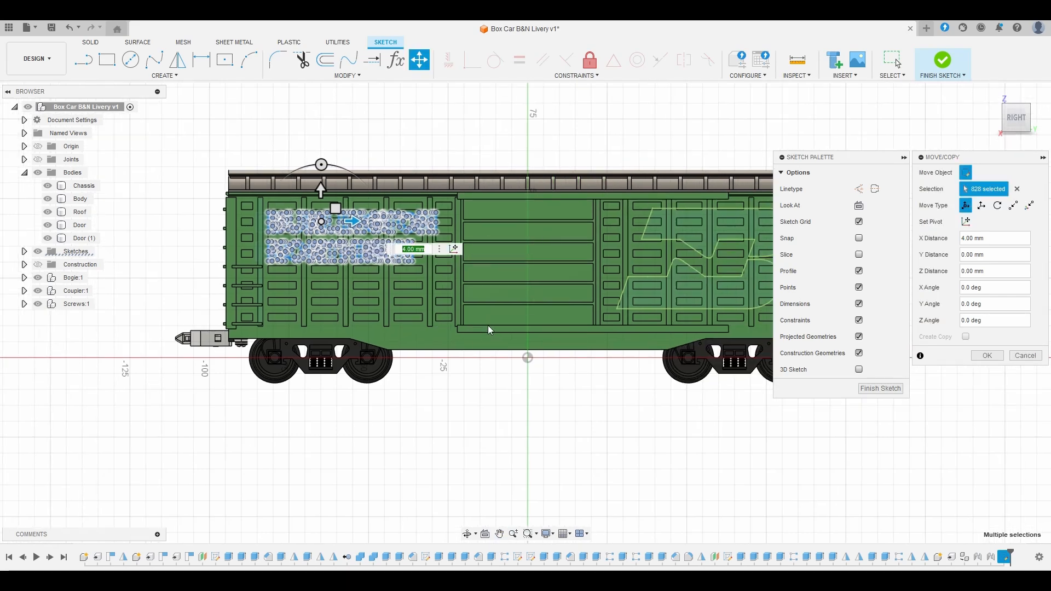
scroll(377, 205, up, 5)
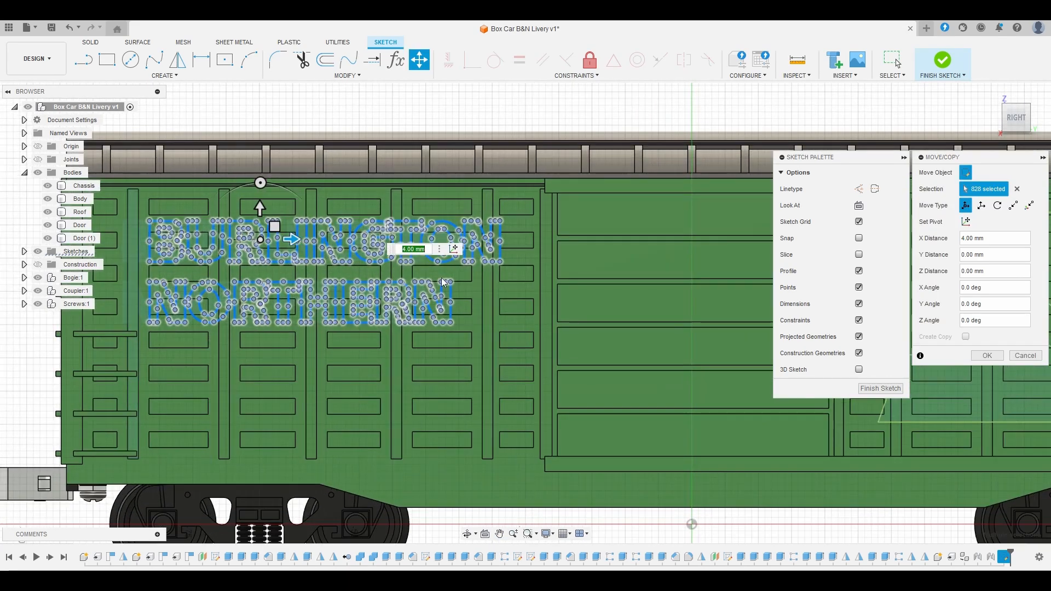
scroll(444, 282, up, 2)
middle_drag(569, 227, 328, 261)
middle_drag(575, 290, 386, 288)
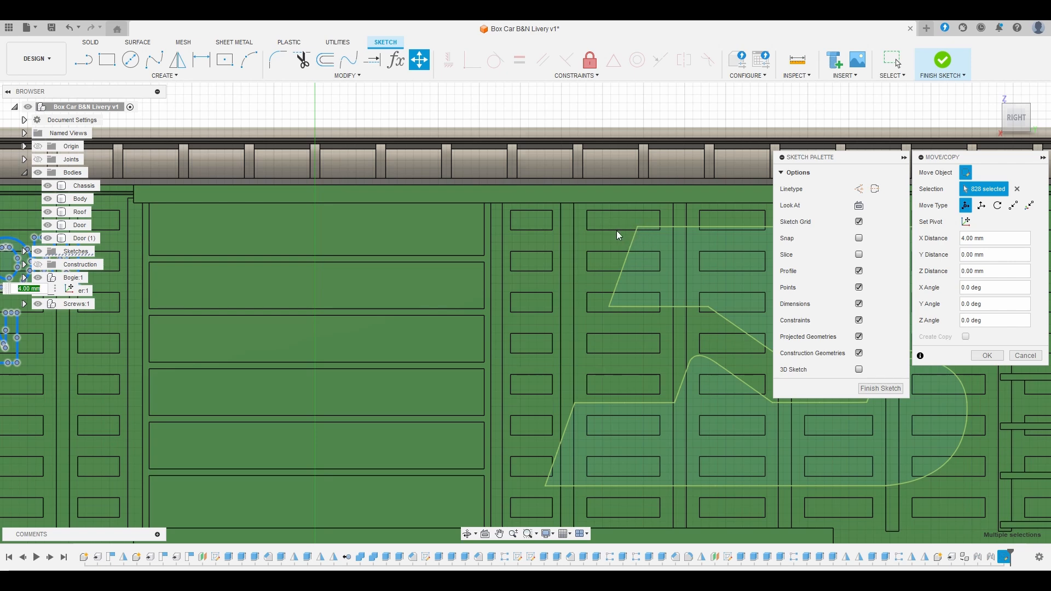
scroll(624, 235, down, 5)
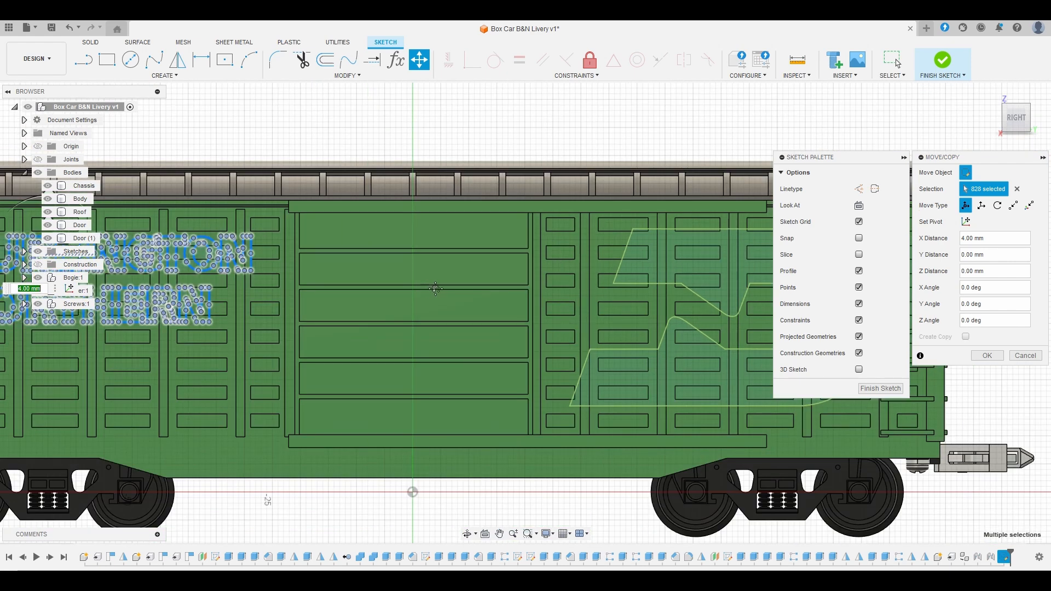
middle_drag(623, 234, 756, 219)
scroll(358, 246, up, 5)
scroll(411, 233, up, 3)
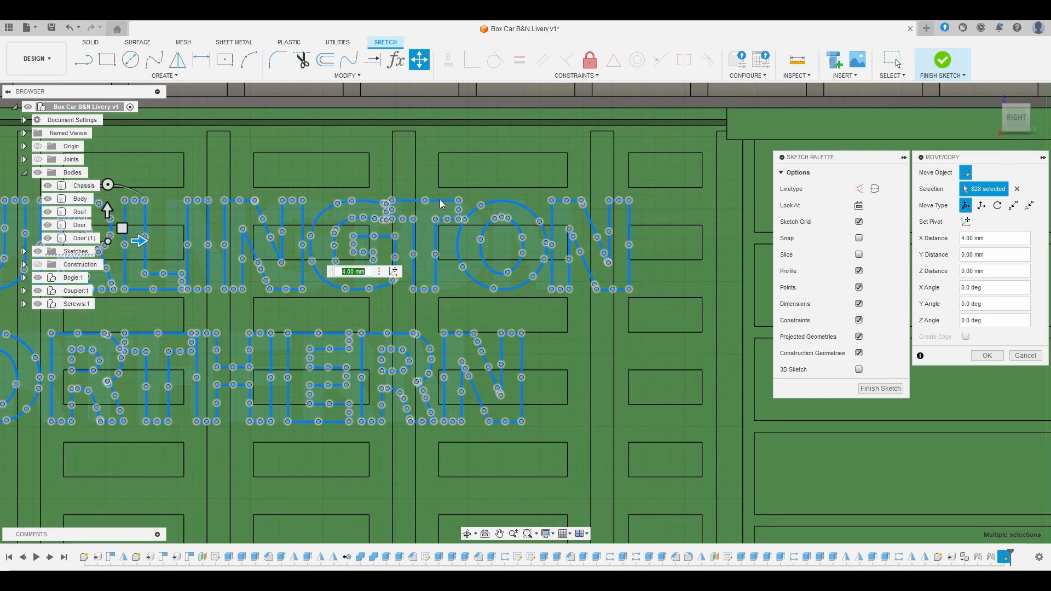
scroll(440, 201, down, 6)
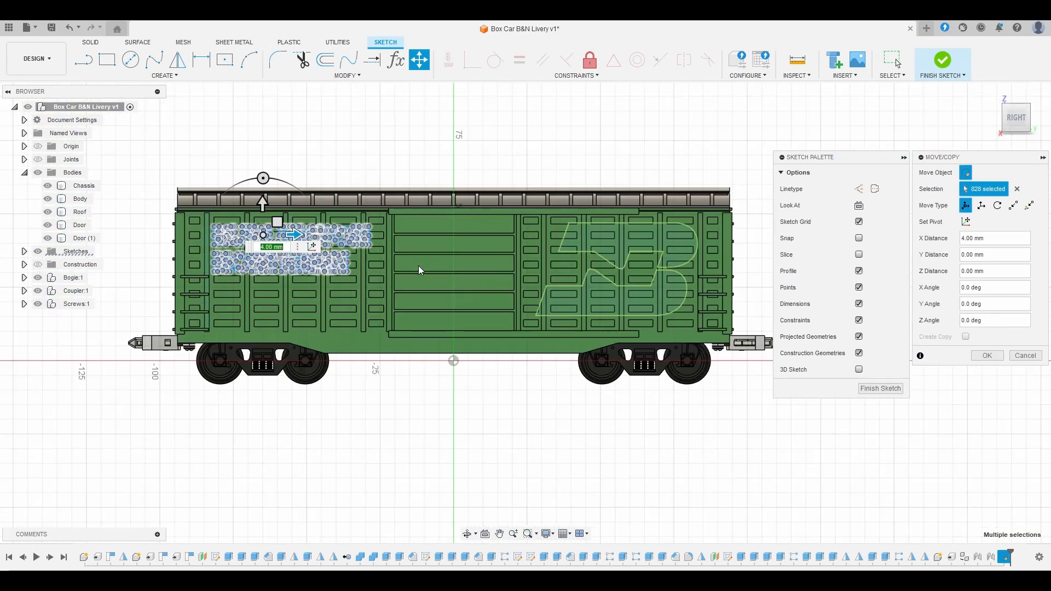
middle_drag(418, 270, 498, 301)
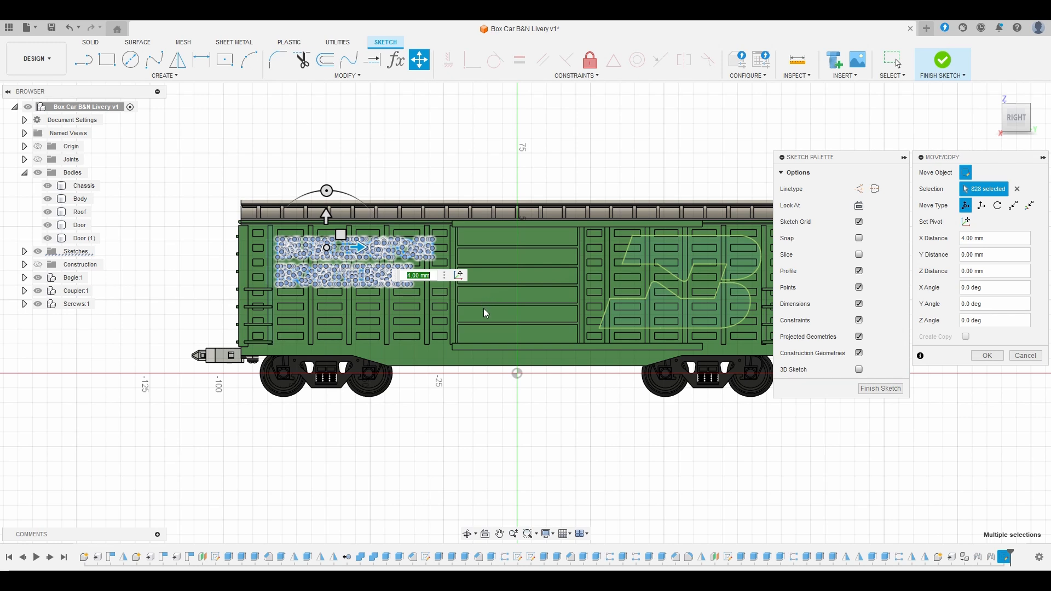
Step: Keep the lettering's new position and finish the logo sketch
click(896, 389)
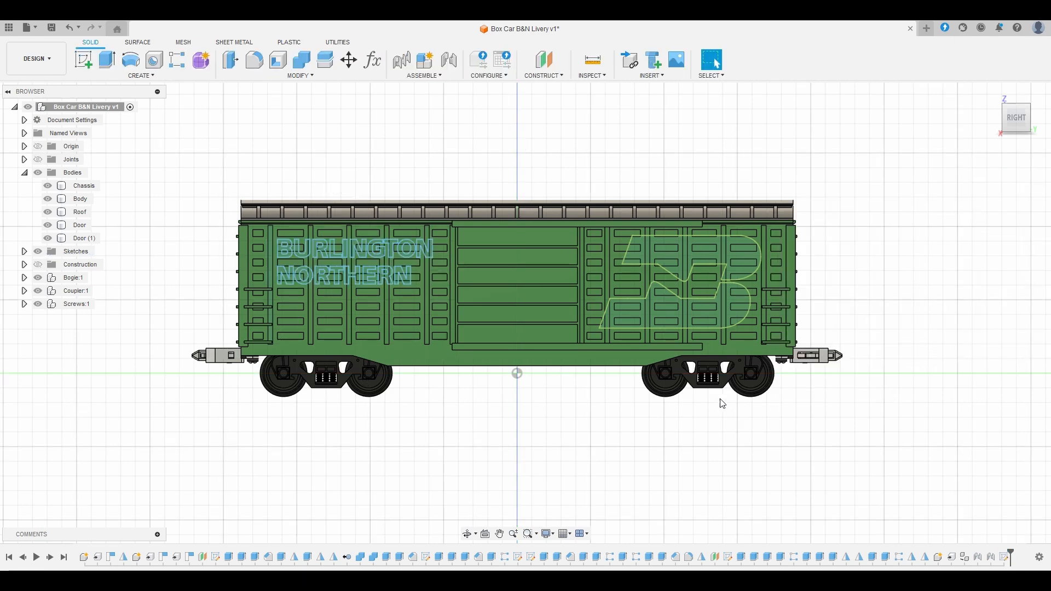
scroll(720, 404, down, 1)
shift+middle_drag(629, 411, 609, 416)
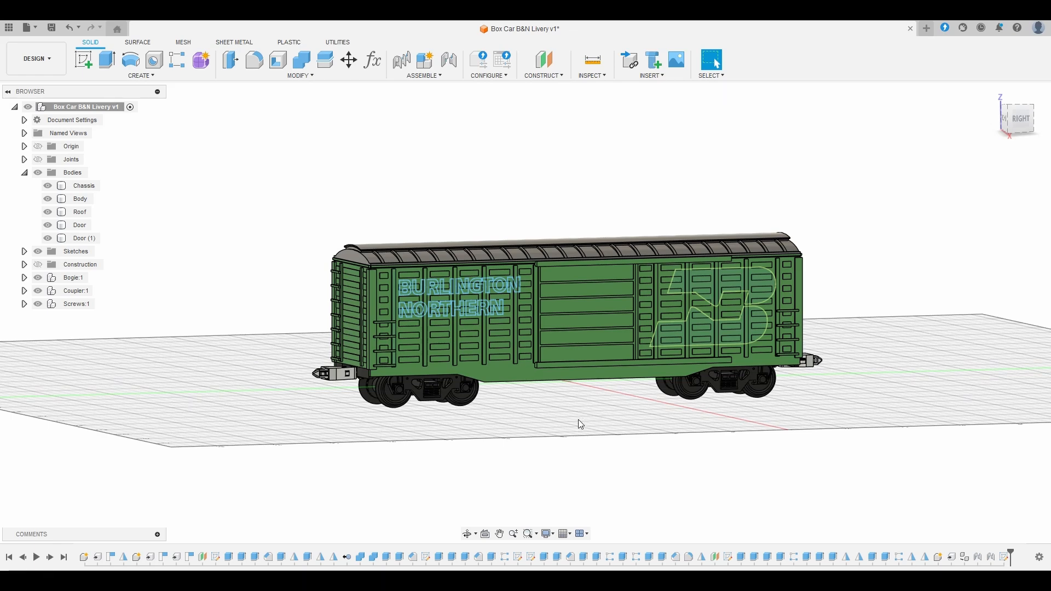
scroll(608, 419, up, 5)
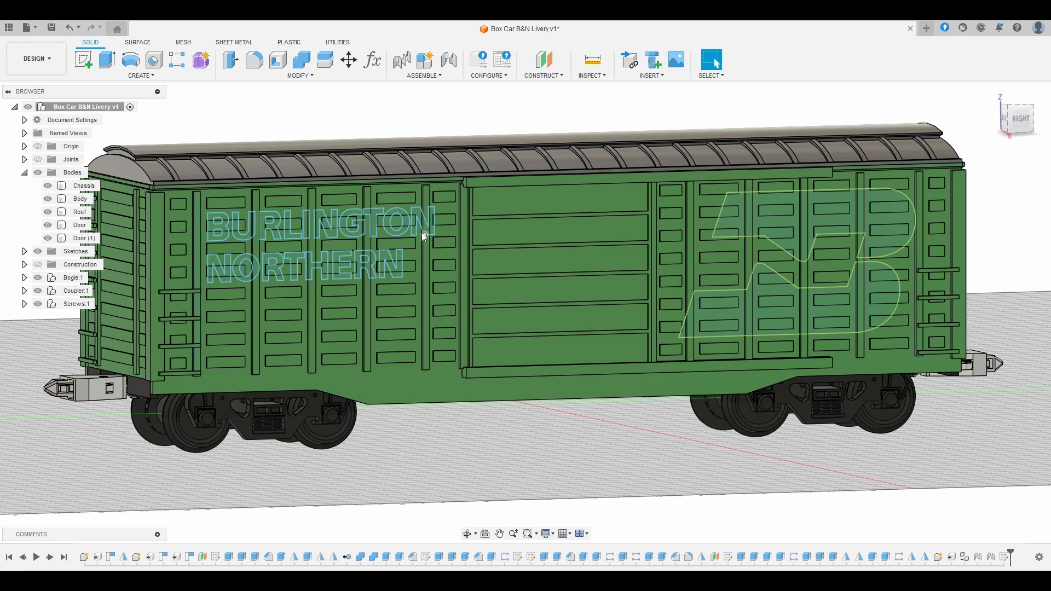
Step: Try to split the car body using the upper part of the NB emblem as the splitting tool
click(333, 69)
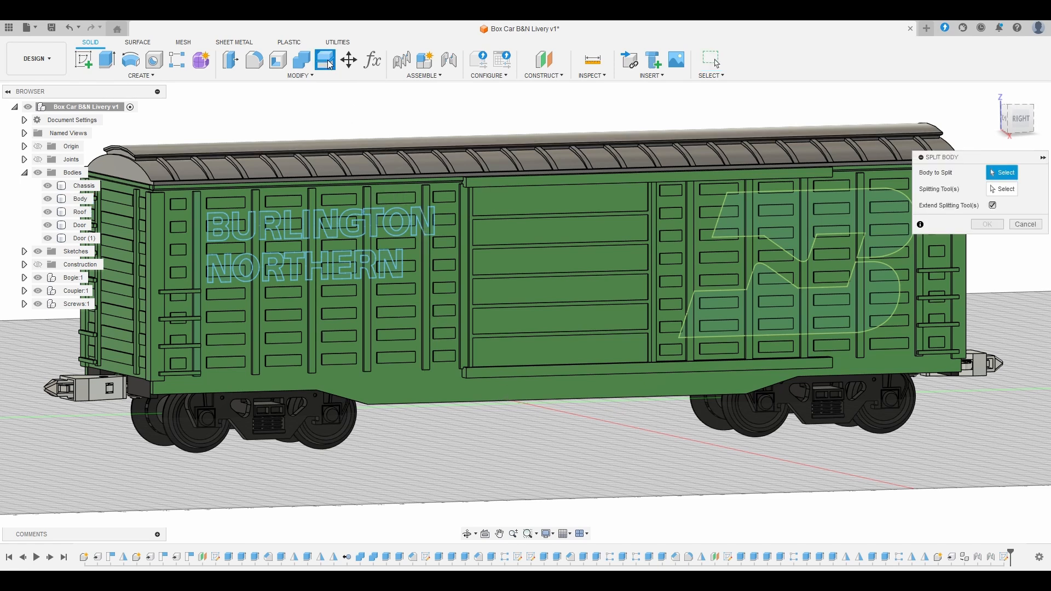
click(781, 184)
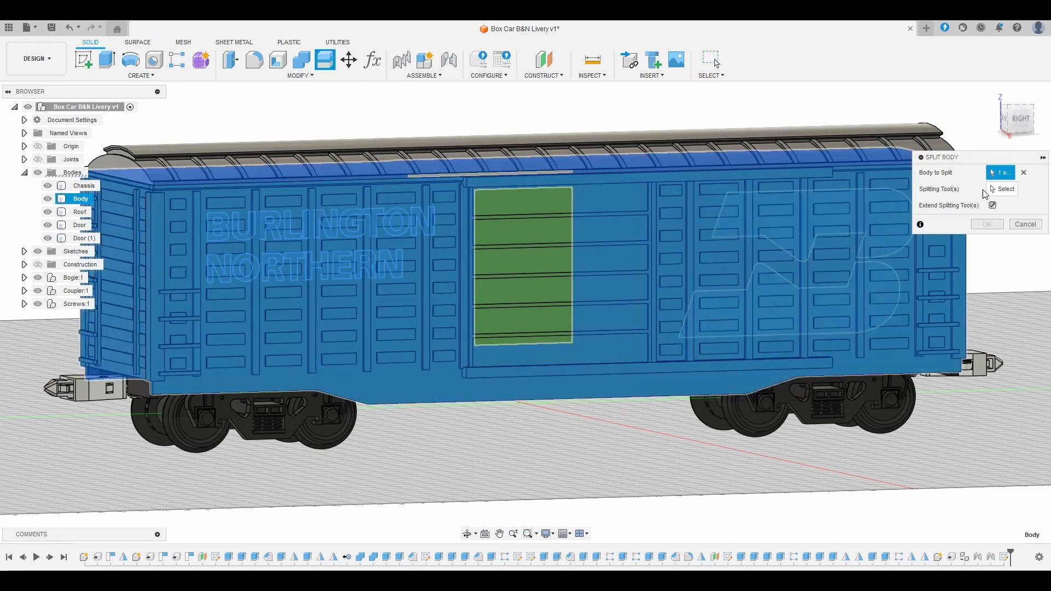
click(810, 191)
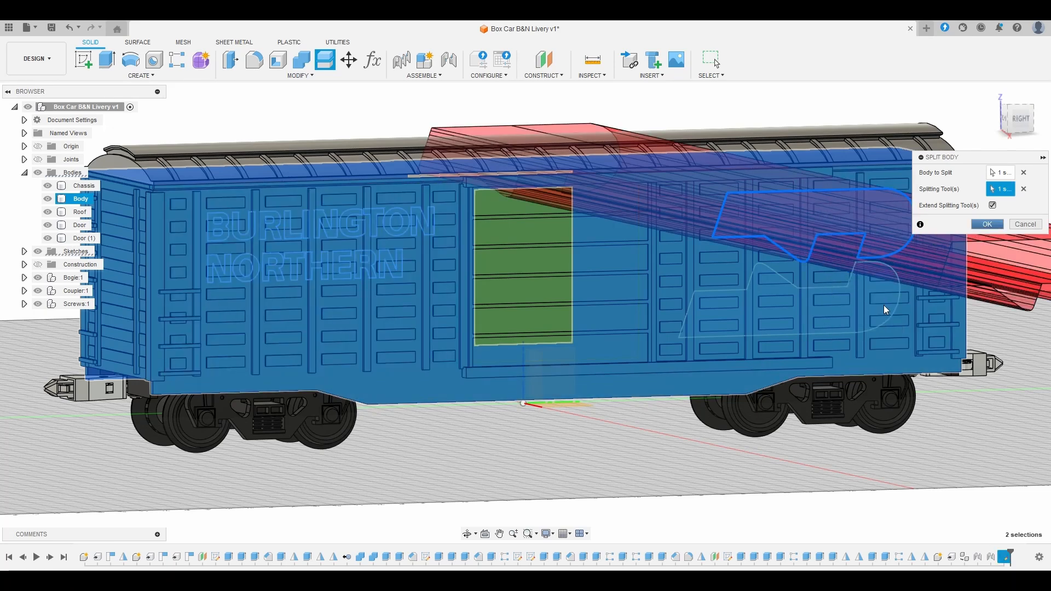
key(Return)
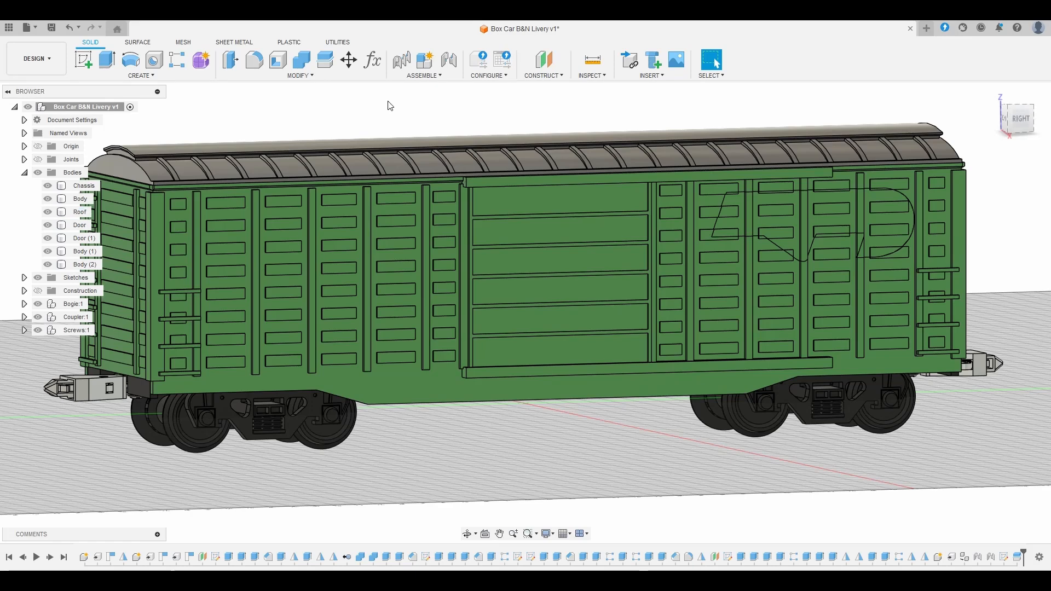
Step: Undo the body split and finish the reopened logo sketch
key(ctrl+z)
key(ctrl+z)
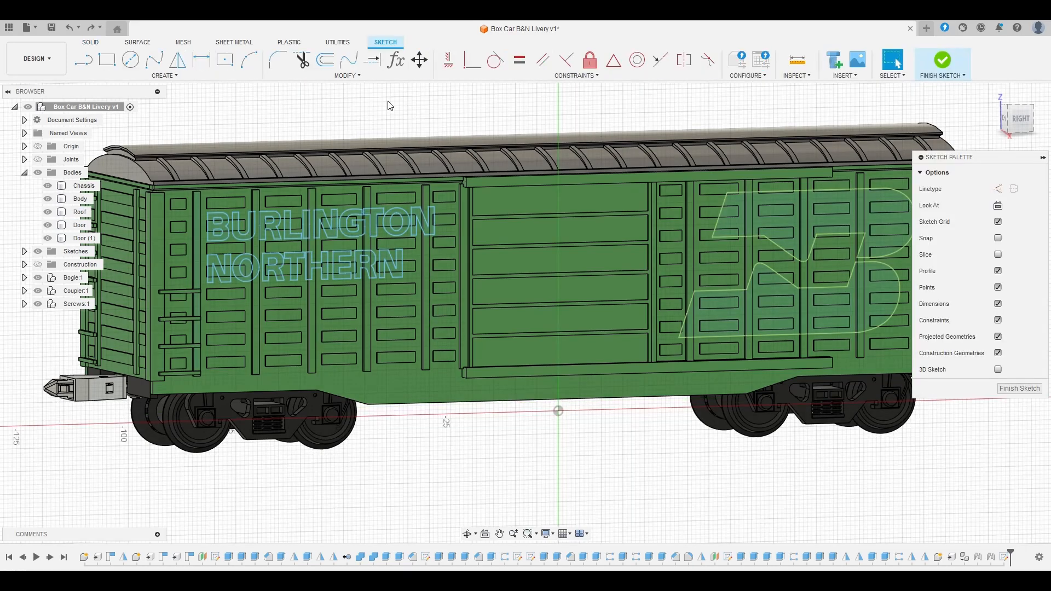
click(1020, 388)
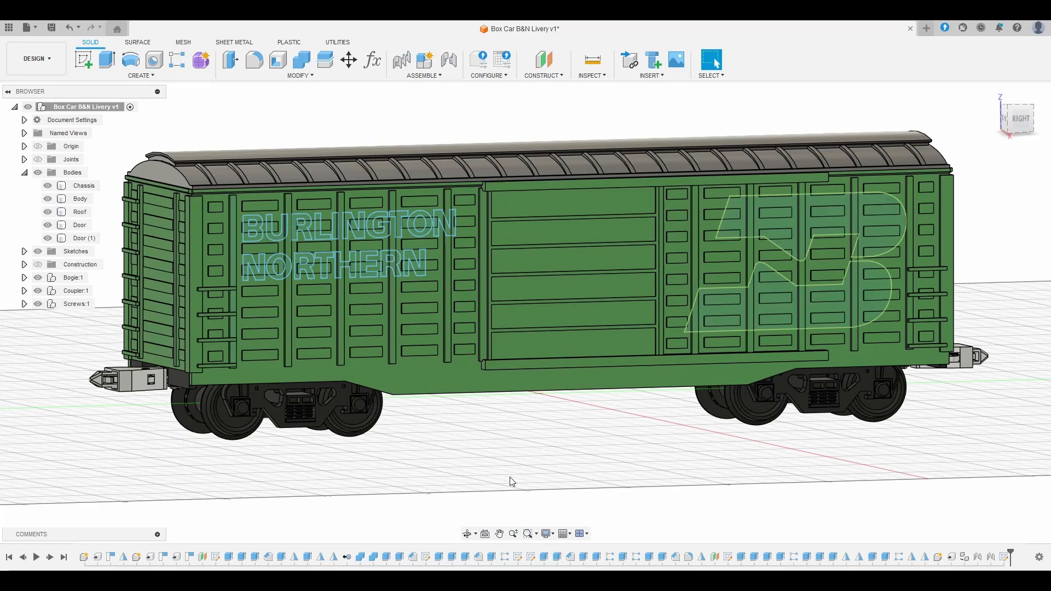
Step: Select the upper and lower profiles of the NB emblem
shift+middle_drag(511, 481, 542, 465)
shift+middle_drag(529, 453, 510, 465)
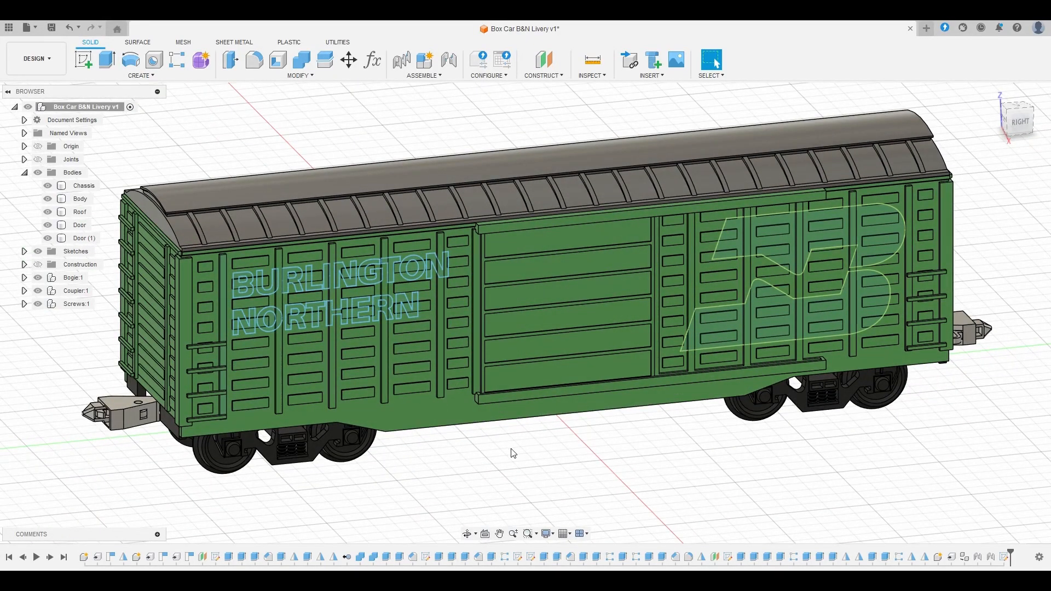
shift+middle_drag(512, 453, 525, 453)
click(766, 219)
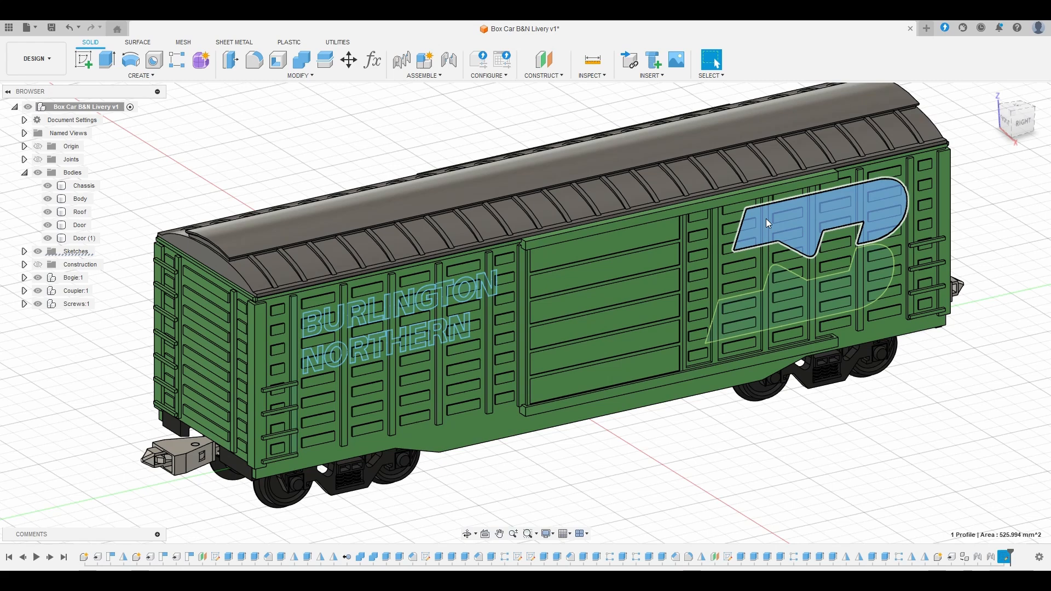
click(777, 292)
Step: Add every letter profile of BURLINGTON to the selection, leaving out the enclosed counters of B, R and O
scroll(323, 312, up, 3)
scroll(322, 317, up, 5)
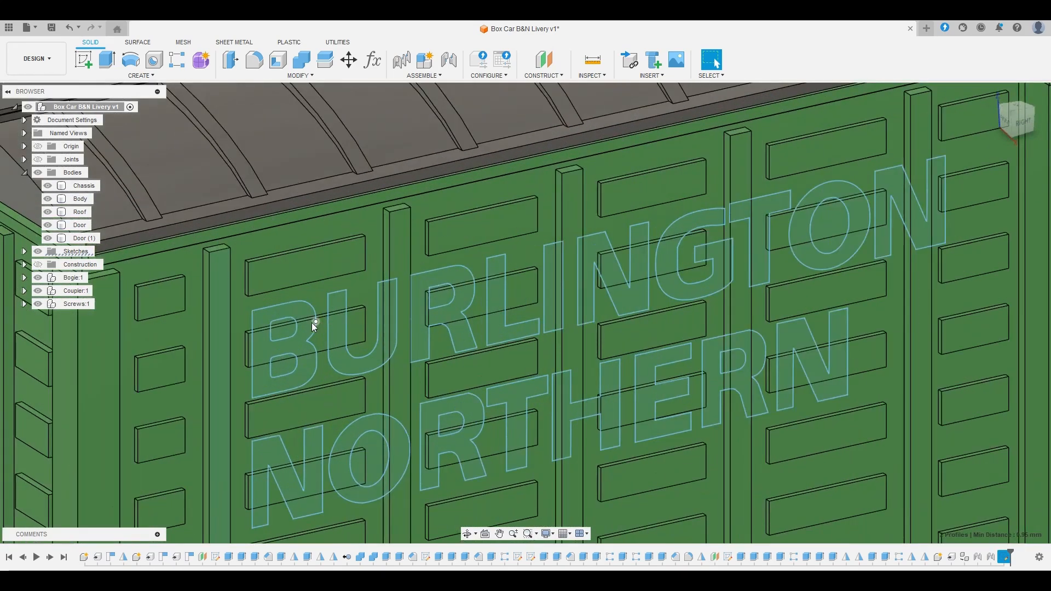
click(312, 329)
click(332, 337)
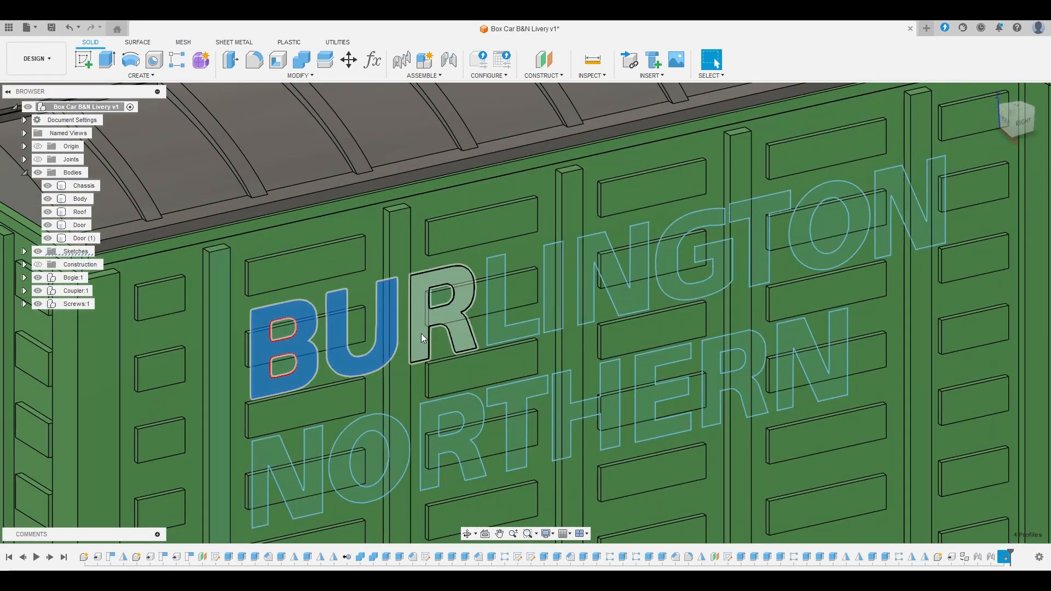
click(421, 333)
click(498, 320)
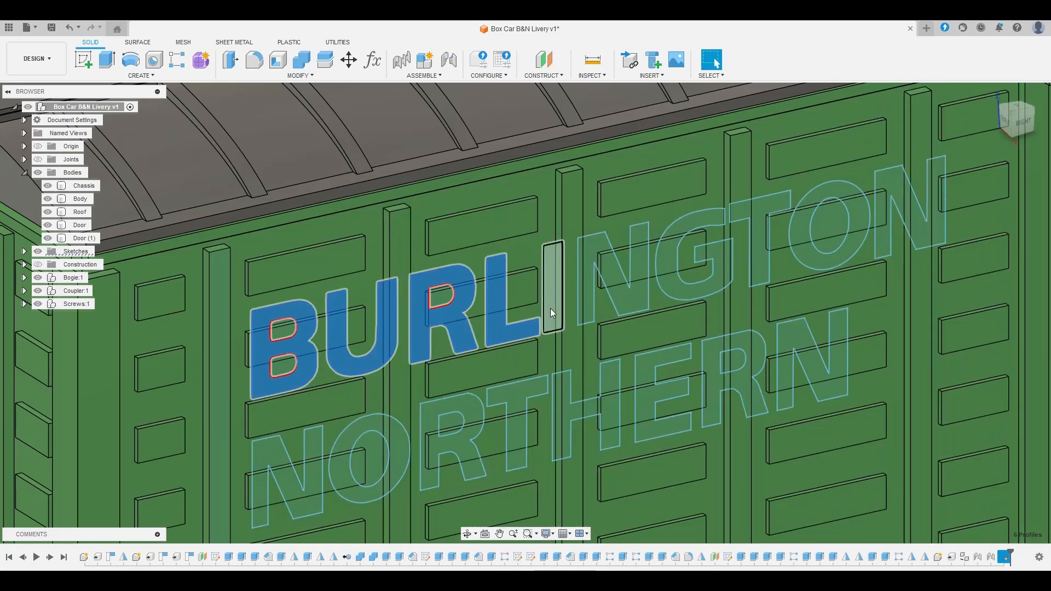
click(551, 308)
click(645, 287)
click(679, 277)
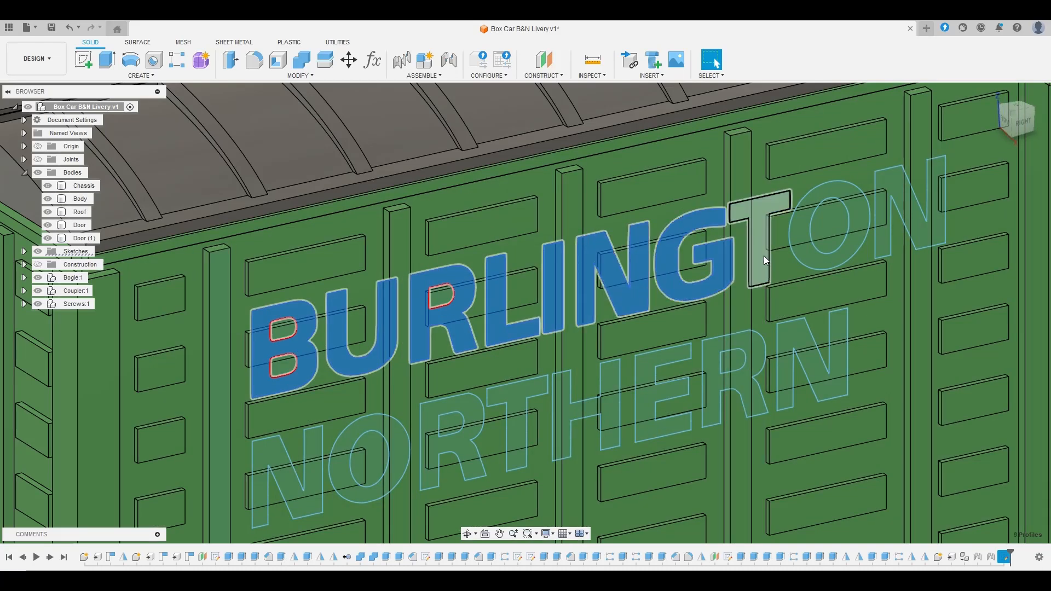
click(767, 255)
click(807, 246)
click(911, 208)
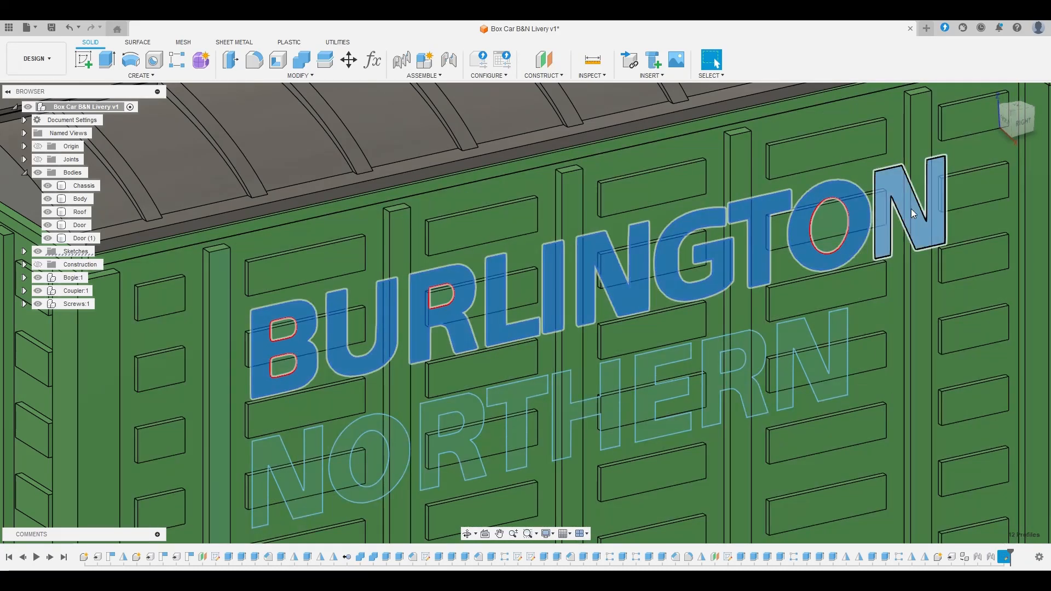
Step: Add every letter profile of NORTHERN to the selection, leaving out the enclosed counters of O and R
click(315, 478)
click(336, 471)
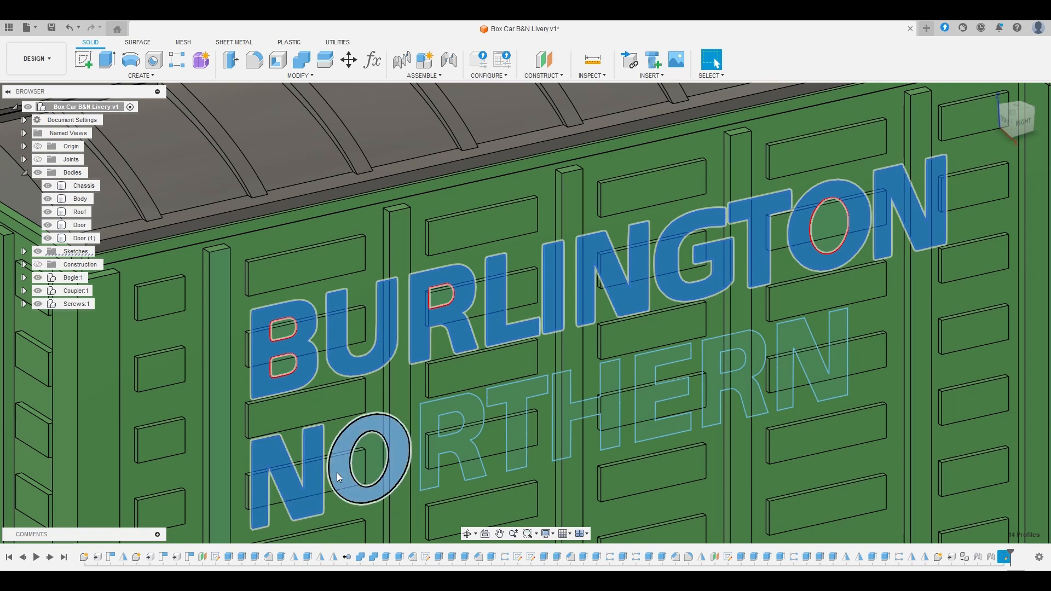
click(435, 464)
click(514, 432)
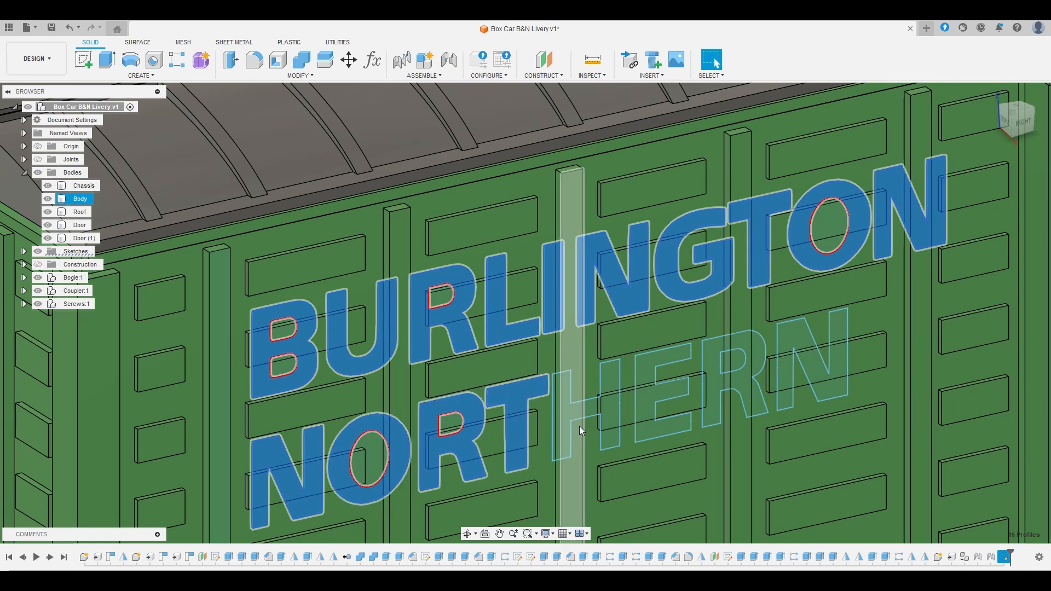
click(572, 413)
click(648, 405)
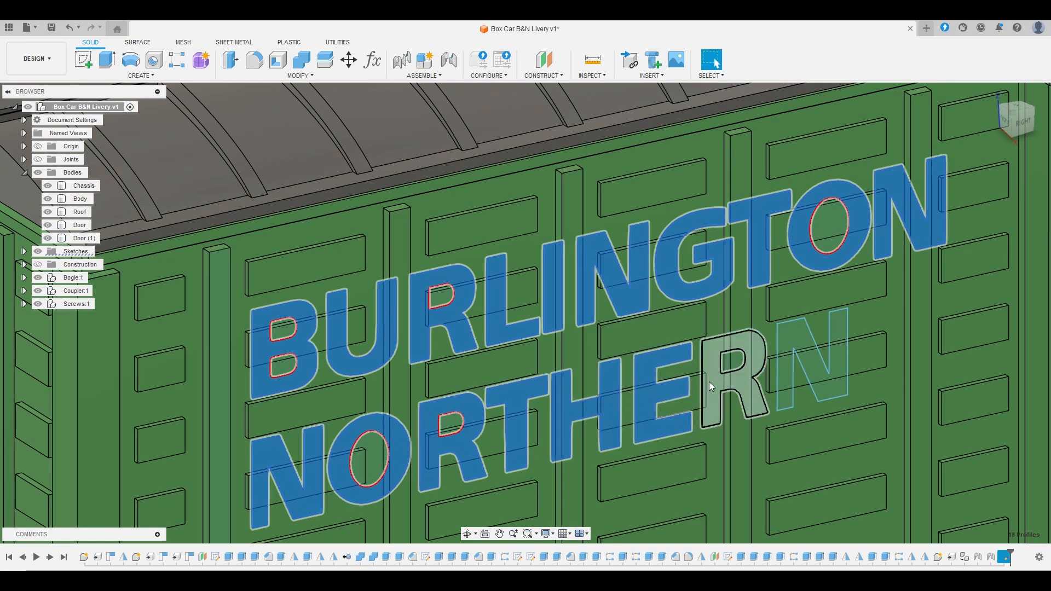
click(711, 382)
click(784, 370)
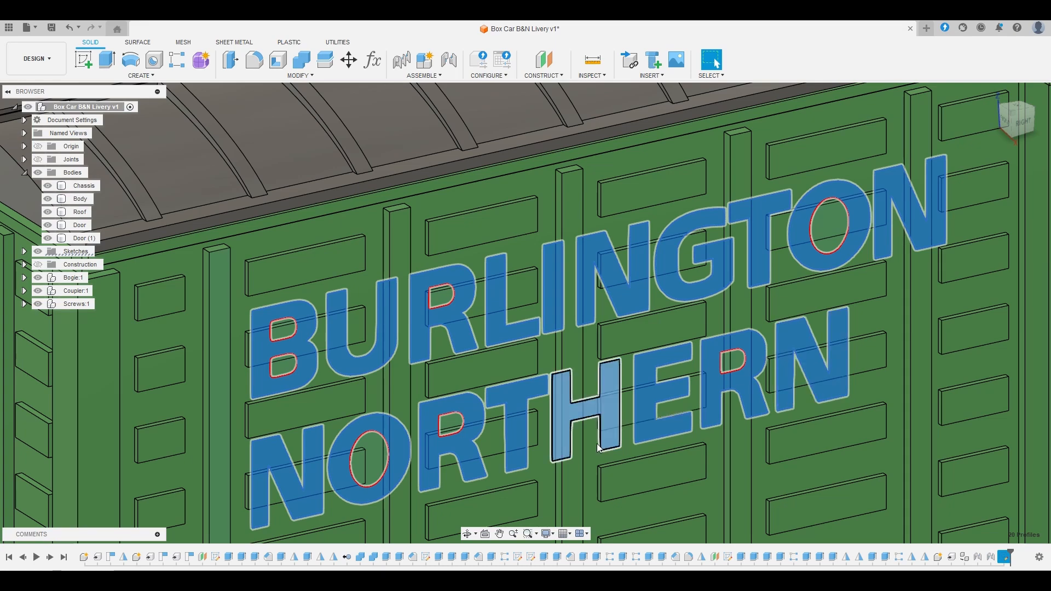
Step: Hide the roof and start extruding the selected NB emblem and lettering profiles -4 mm through the car's side wall
scroll(558, 352, down, 5)
scroll(559, 352, down, 3)
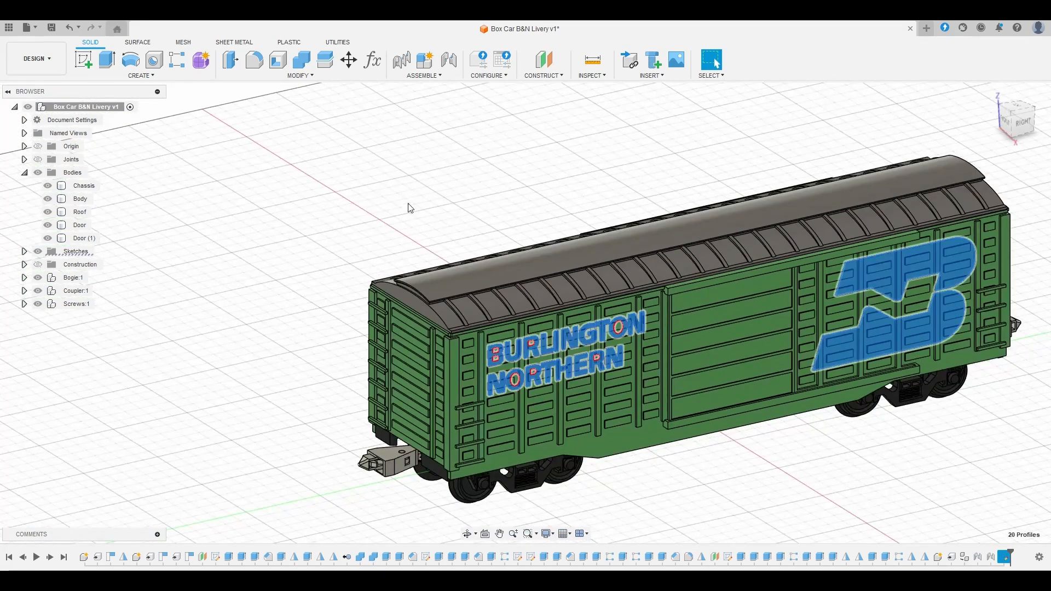
shift+middle_drag(407, 206, 413, 225)
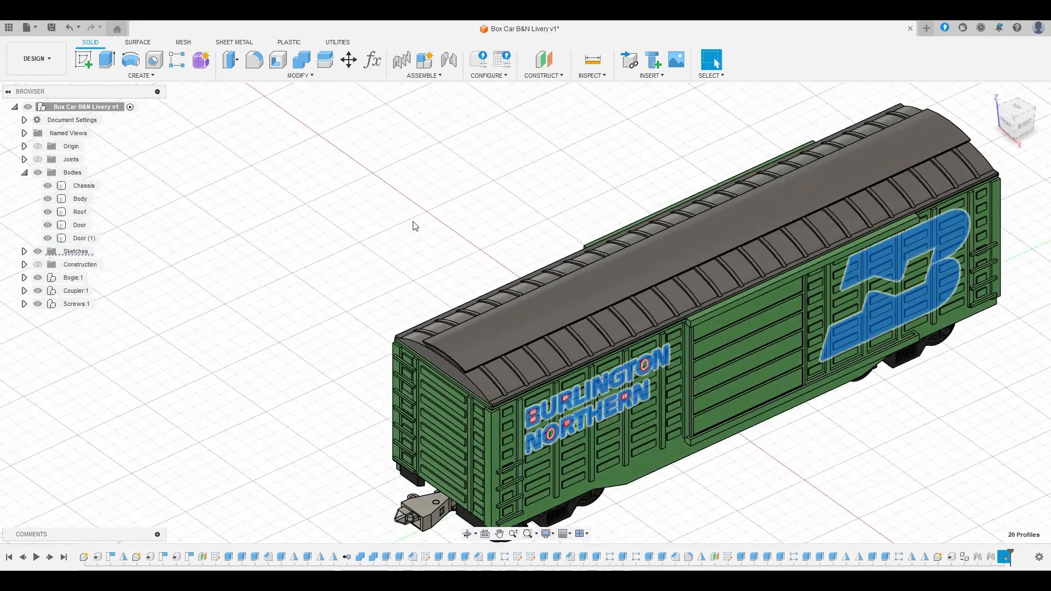
click(109, 63)
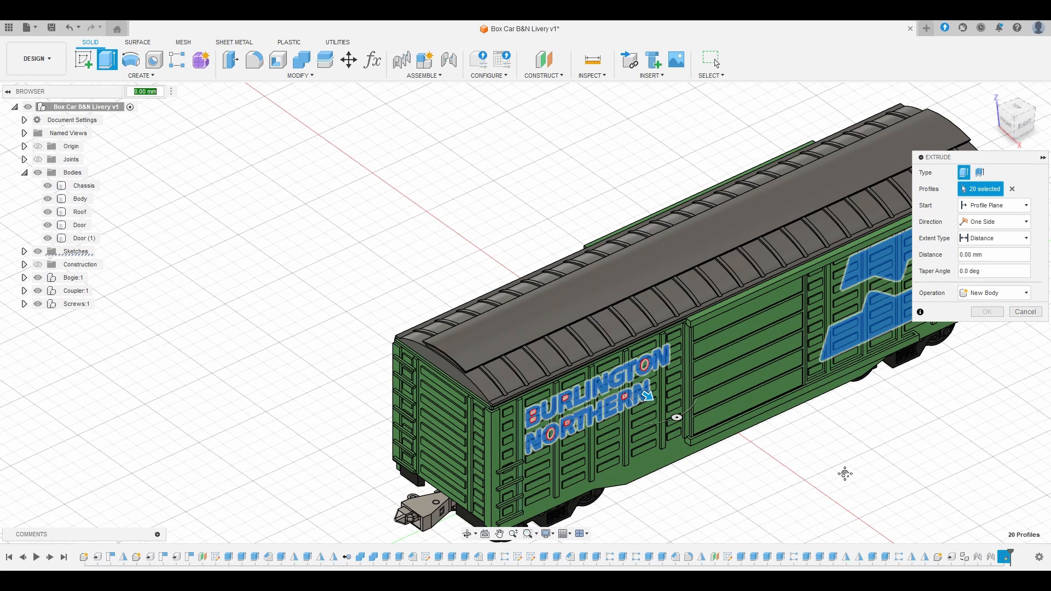
middle_drag(845, 471, 738, 459)
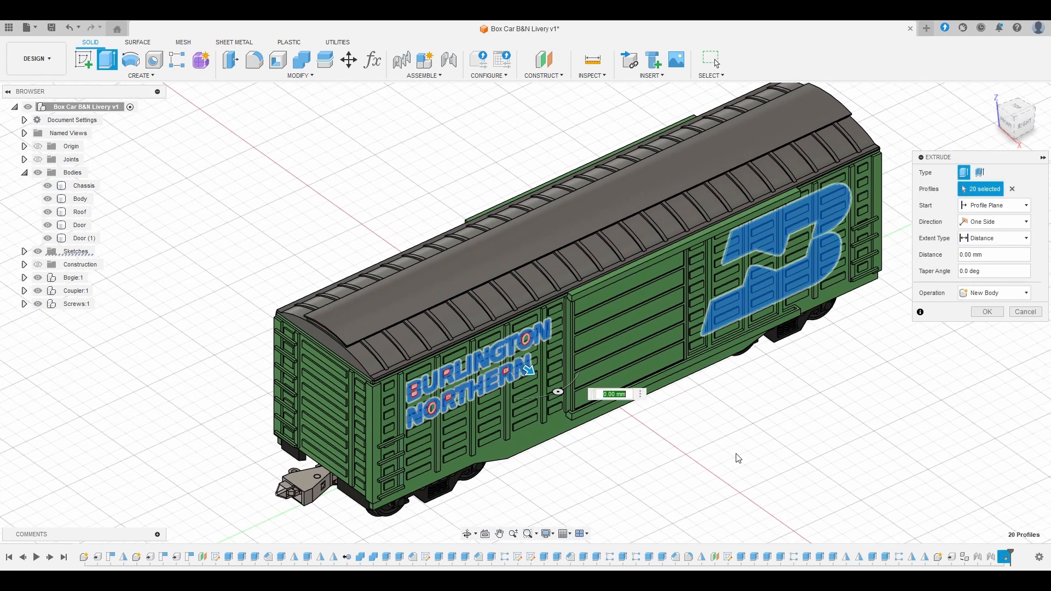
click(48, 213)
shift+middle_drag(709, 462, 728, 350)
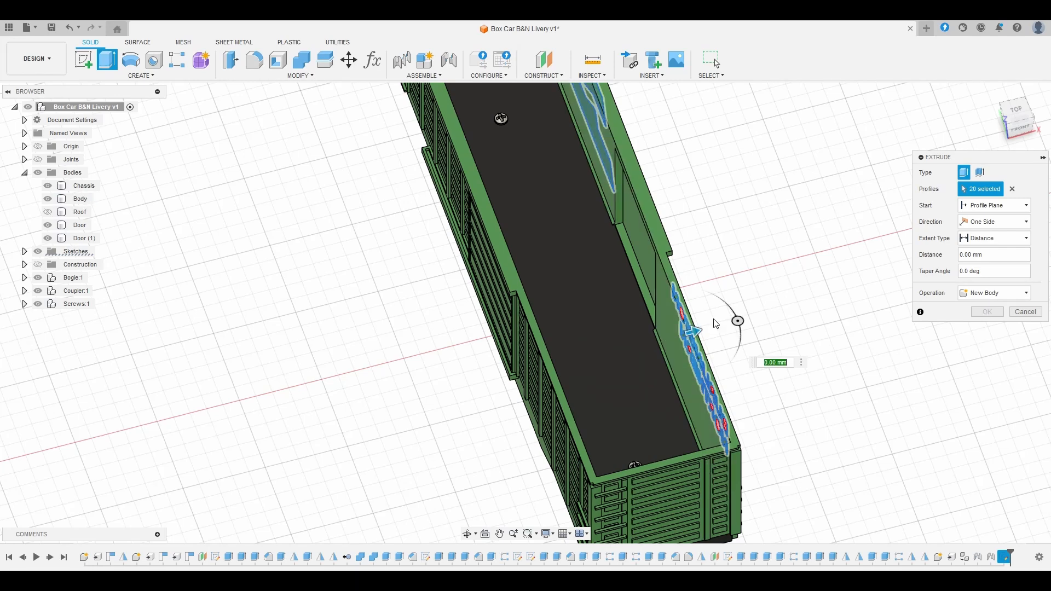
scroll(671, 355, up, 3)
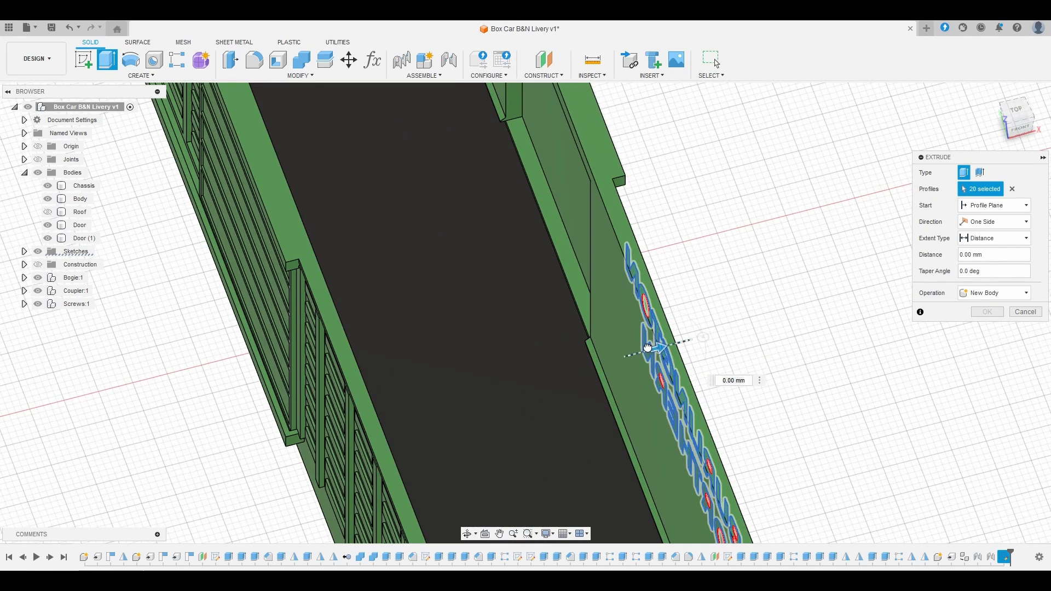
drag(640, 351, 630, 357)
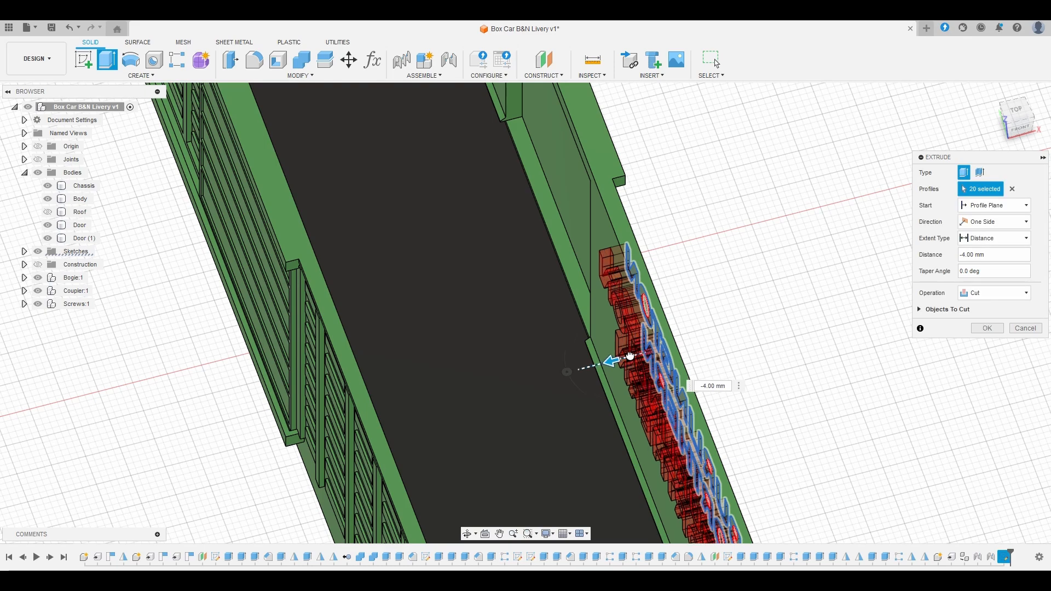
Step: Set the extrusion operation to New Body and finish the emblem and lettering extrusion
scroll(726, 256, down, 3)
middle_drag(774, 178, 593, 252)
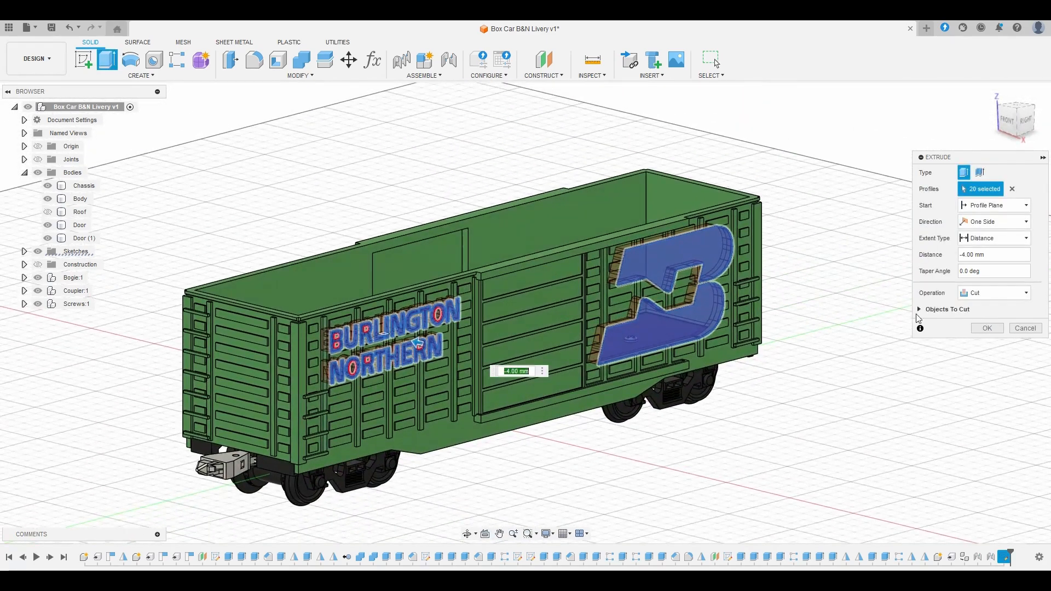
click(1000, 292)
click(990, 341)
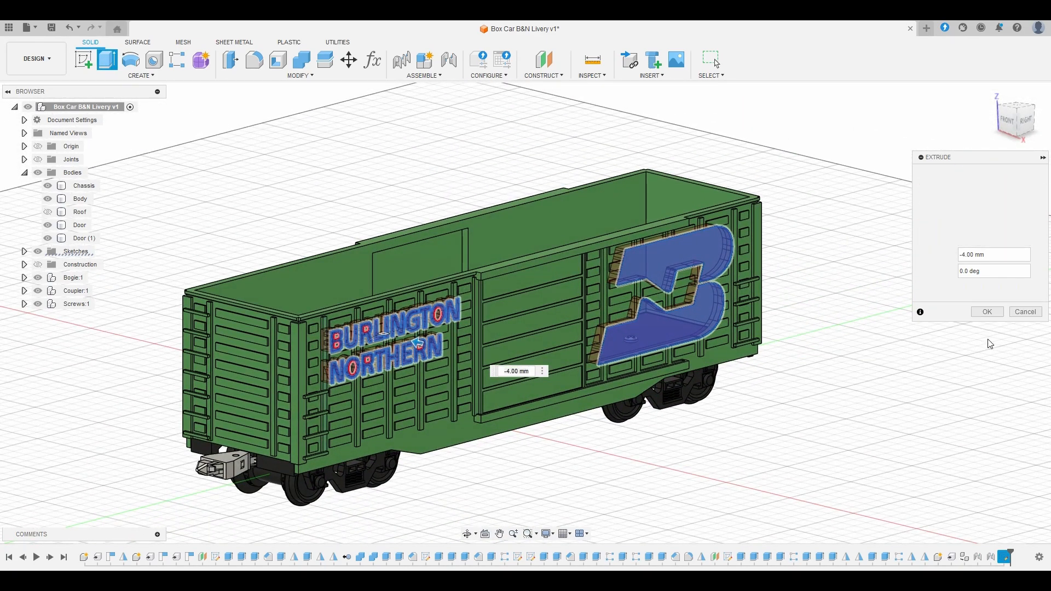
click(990, 310)
Step: Show the model's origin planes and axes inside the open box car
mouse_move(862, 382)
shift+middle_down()
mouse_move(849, 355)
mouse_move(868, 380)
mouse_move(865, 396)
shift+middle_up()
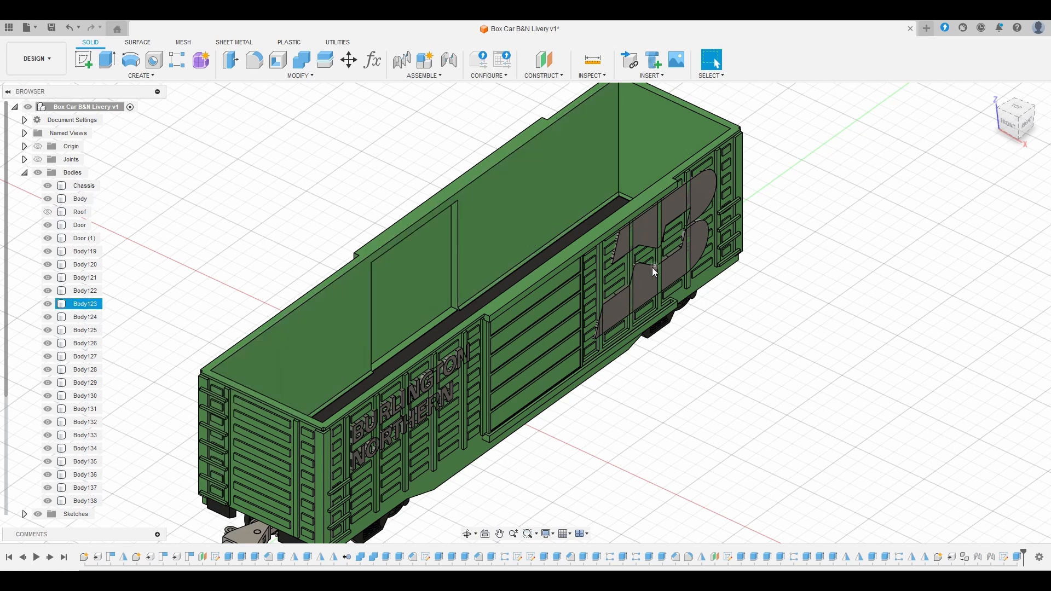
shift+middle_drag(650, 268, 665, 362)
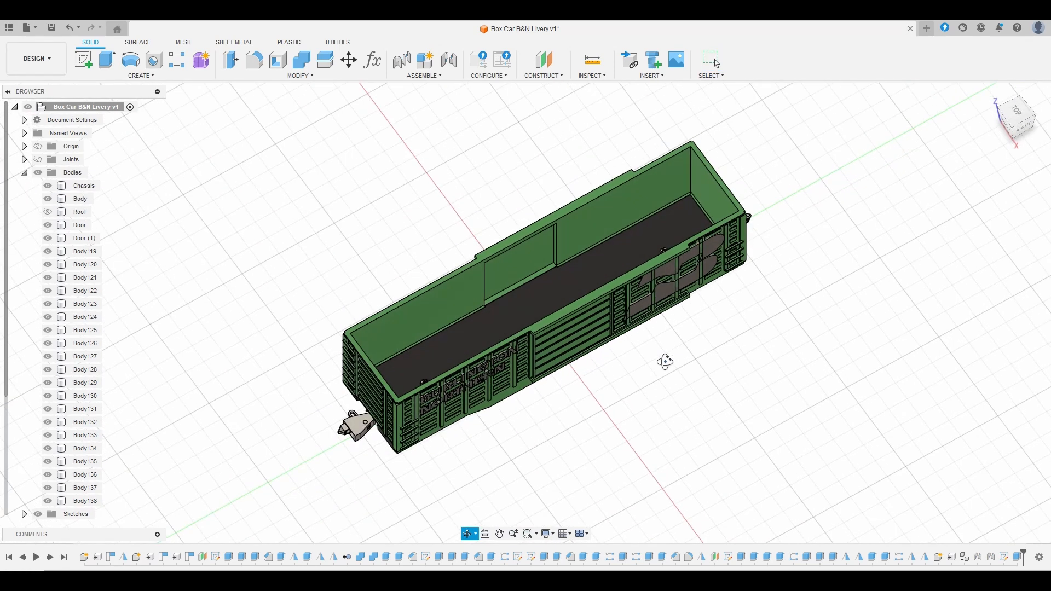
click(38, 147)
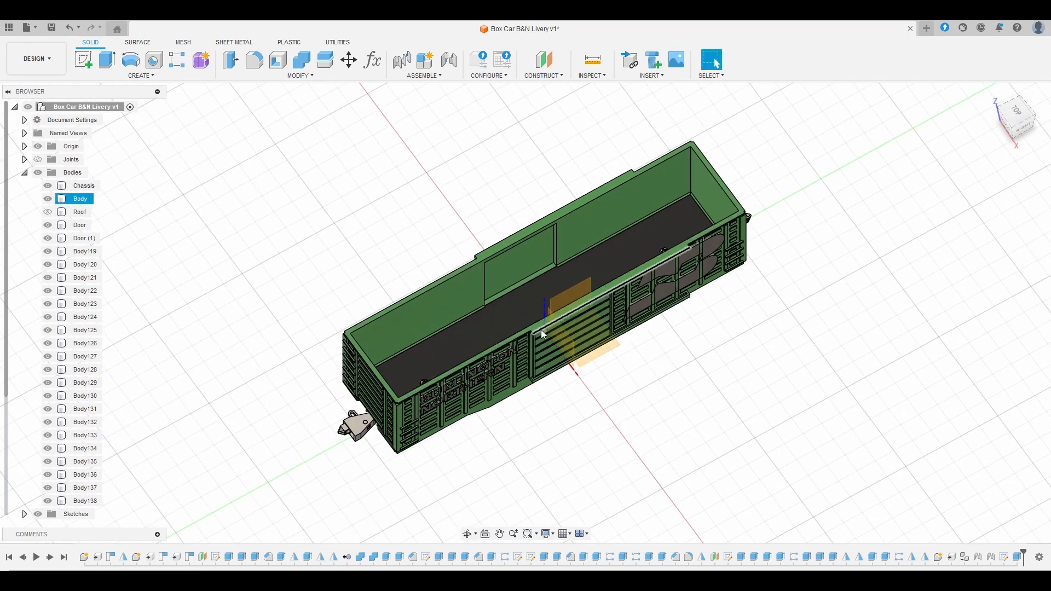
mouse_move(758, 430)
shift+middle_down()
mouse_move(716, 403)
mouse_move(723, 424)
mouse_move(713, 431)
mouse_move(741, 380)
mouse_move(755, 427)
shift+middle_up()
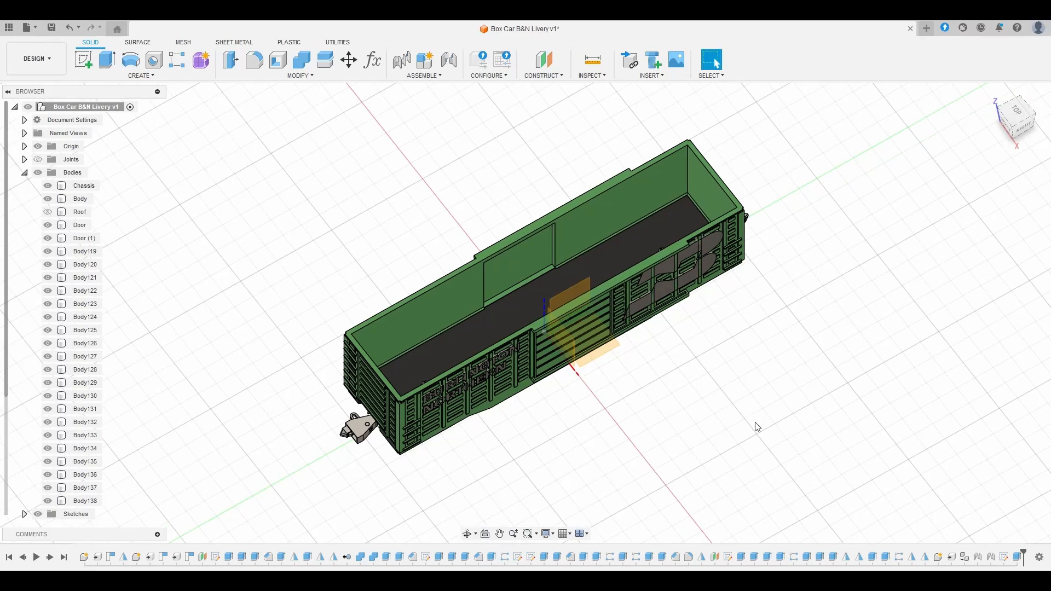
click(635, 325)
scroll(590, 273, up, 4)
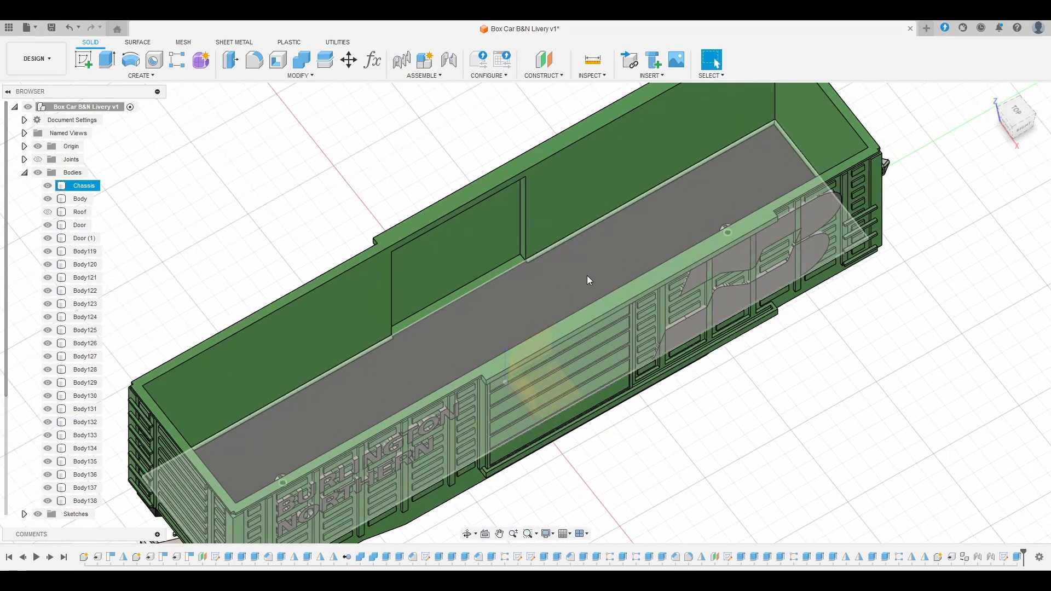
scroll(587, 274, down, 3)
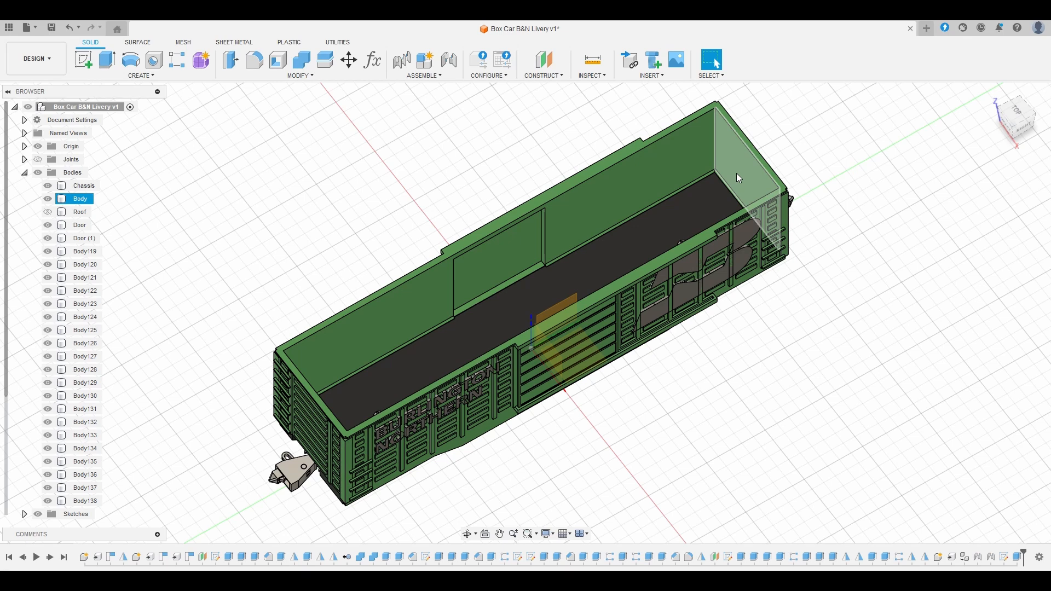
Step: Measure the distance from each inner end wall of the car body to the origin's Z axis
key(i)
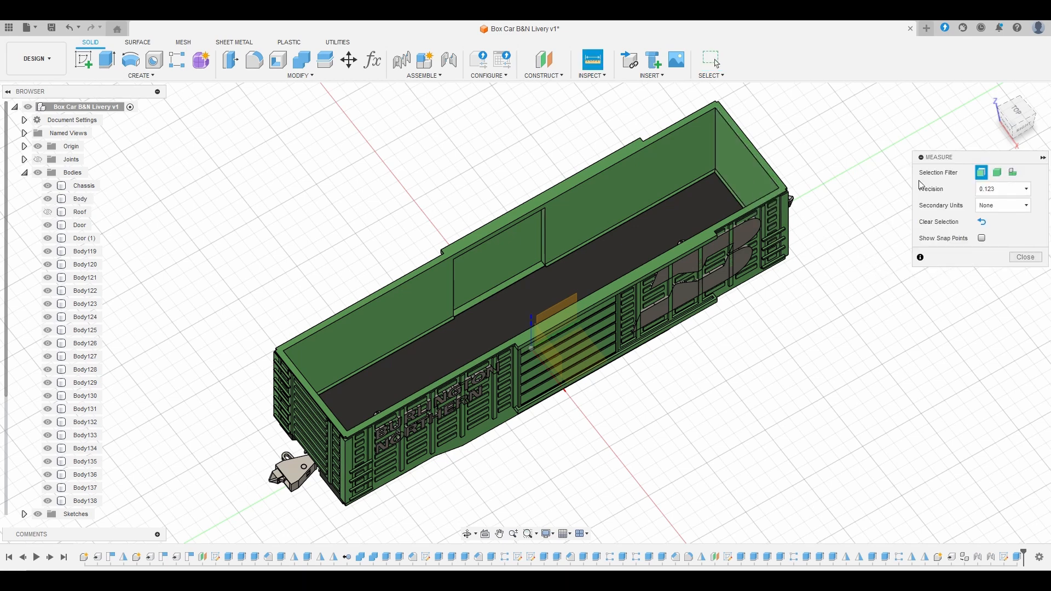
click(728, 159)
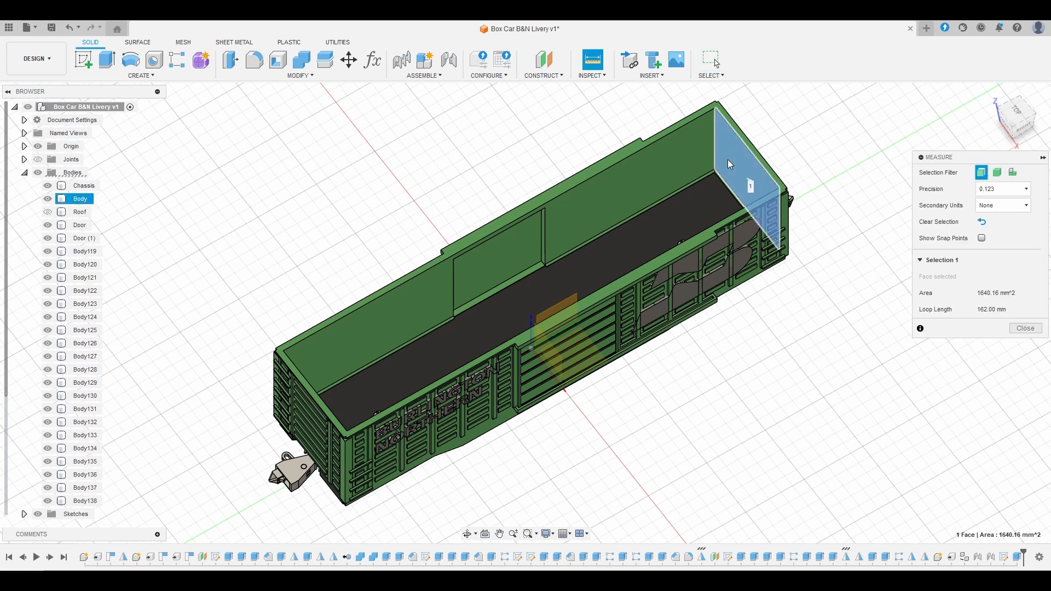
click(532, 318)
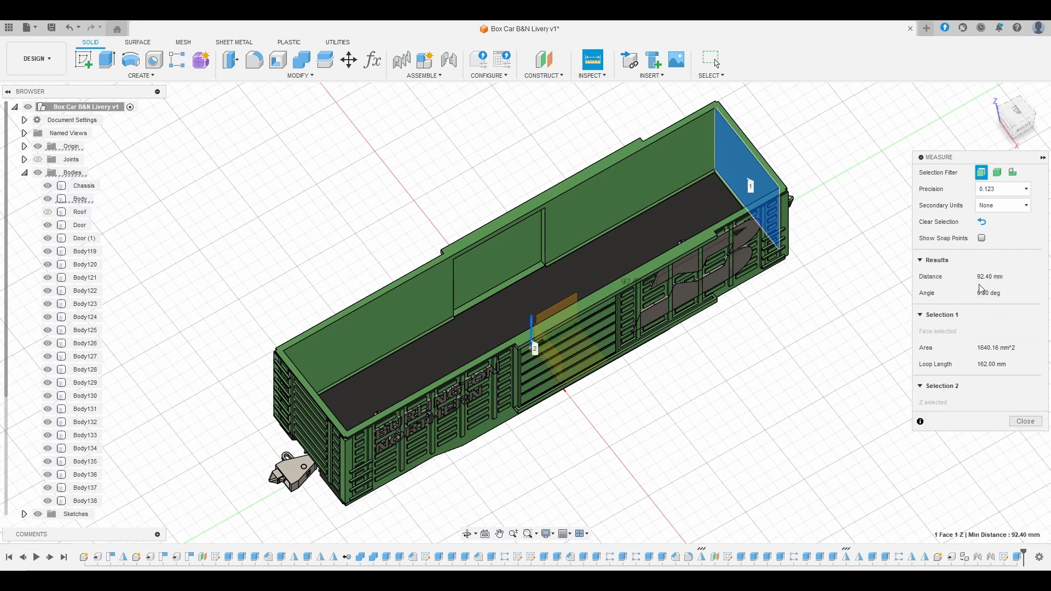
key(Escape)
mouse_move(868, 411)
shift+middle_down()
mouse_move(789, 422)
mouse_move(779, 413)
shift+middle_up()
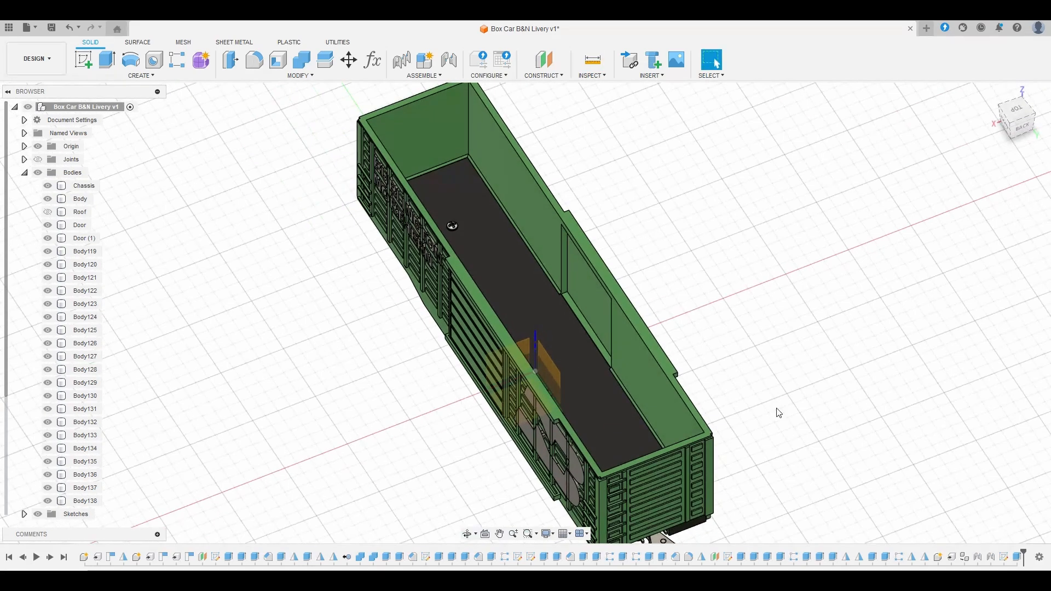
key(i)
click(436, 140)
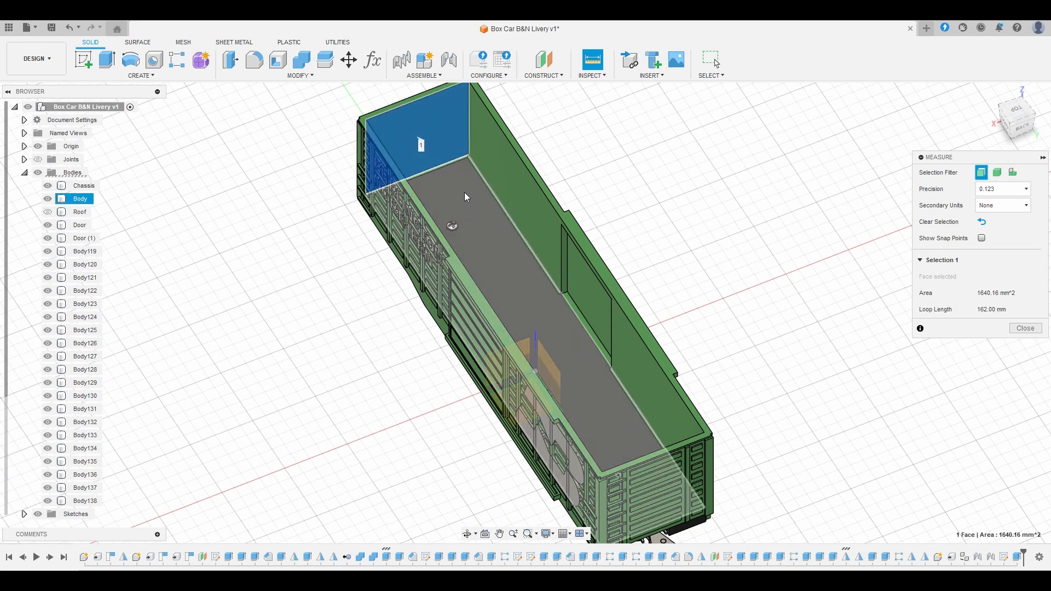
click(536, 345)
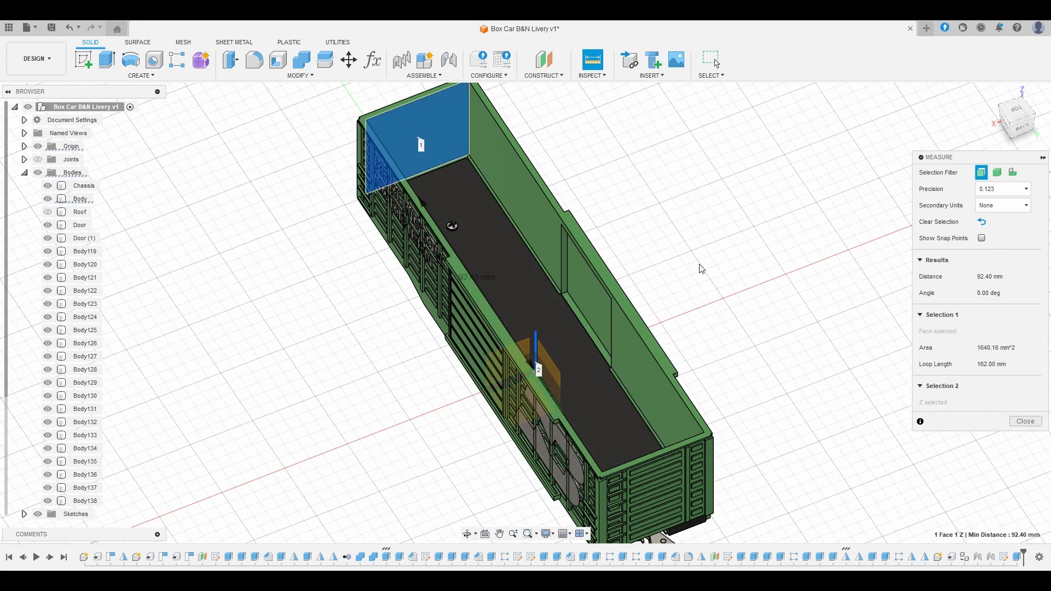
key(Escape)
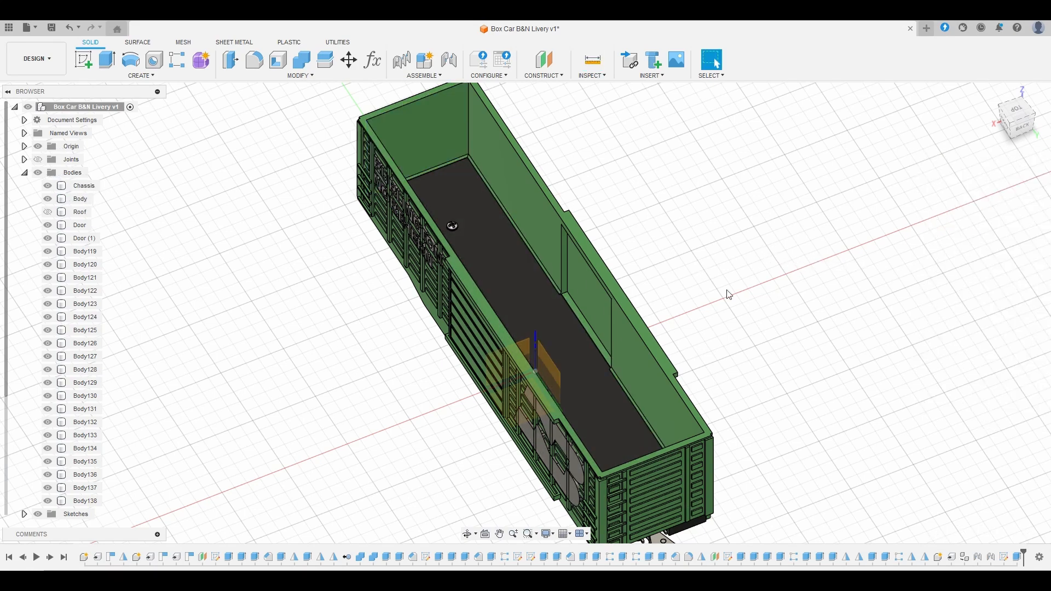
Step: Start a rotational Move/Copy and select all emblem and lettering bodies, Body119 through Body138
shift+middle_drag(755, 367, 841, 332)
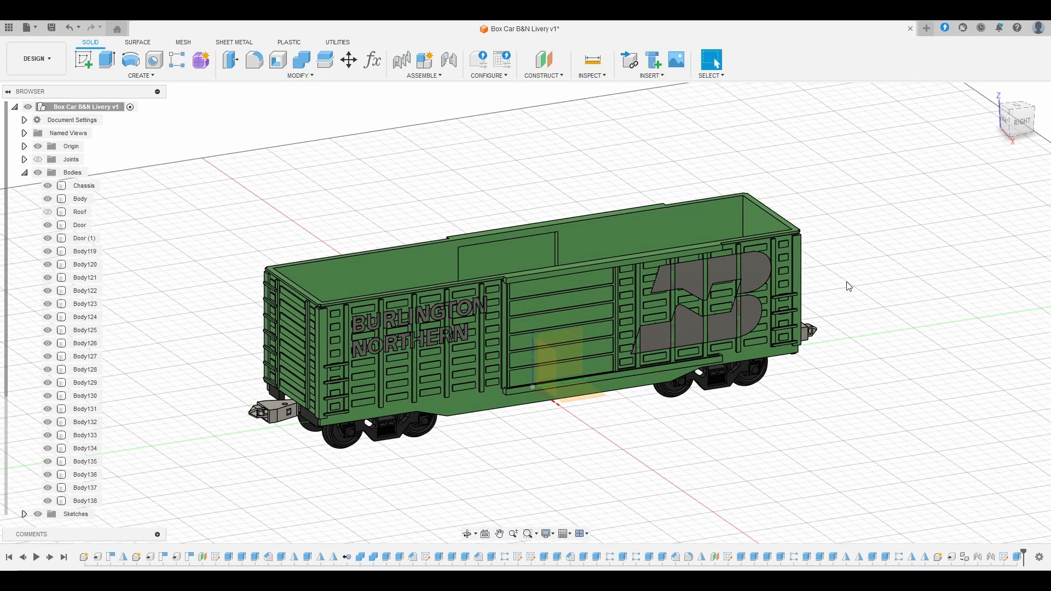
key(m)
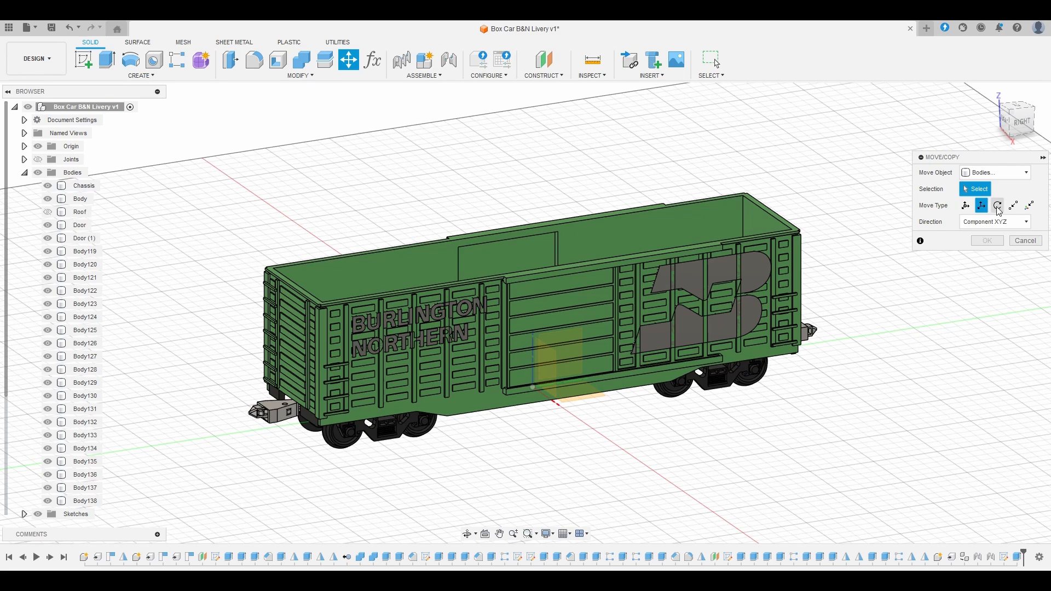
click(998, 207)
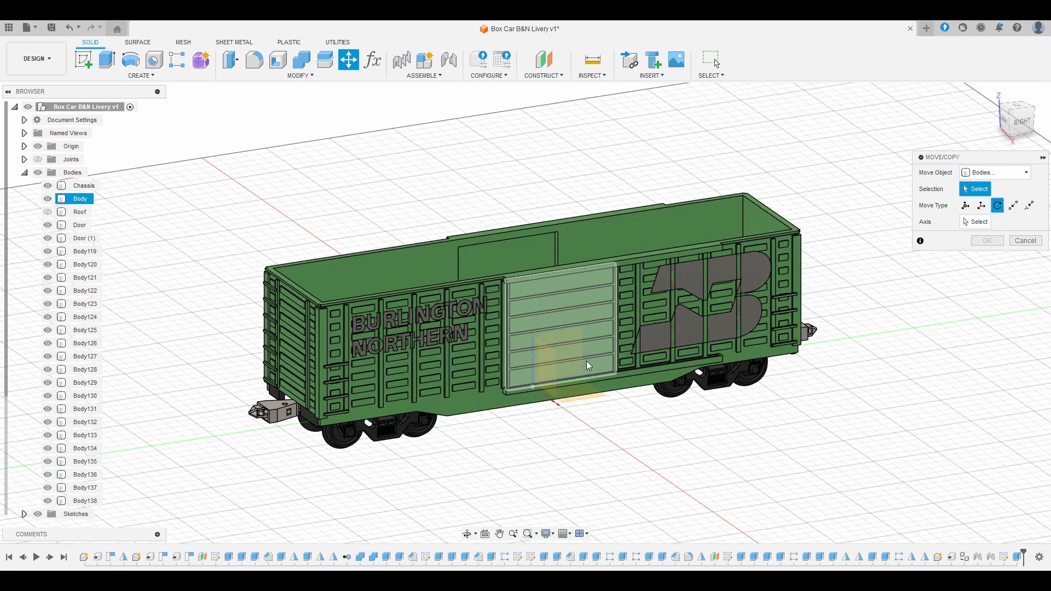
click(511, 345)
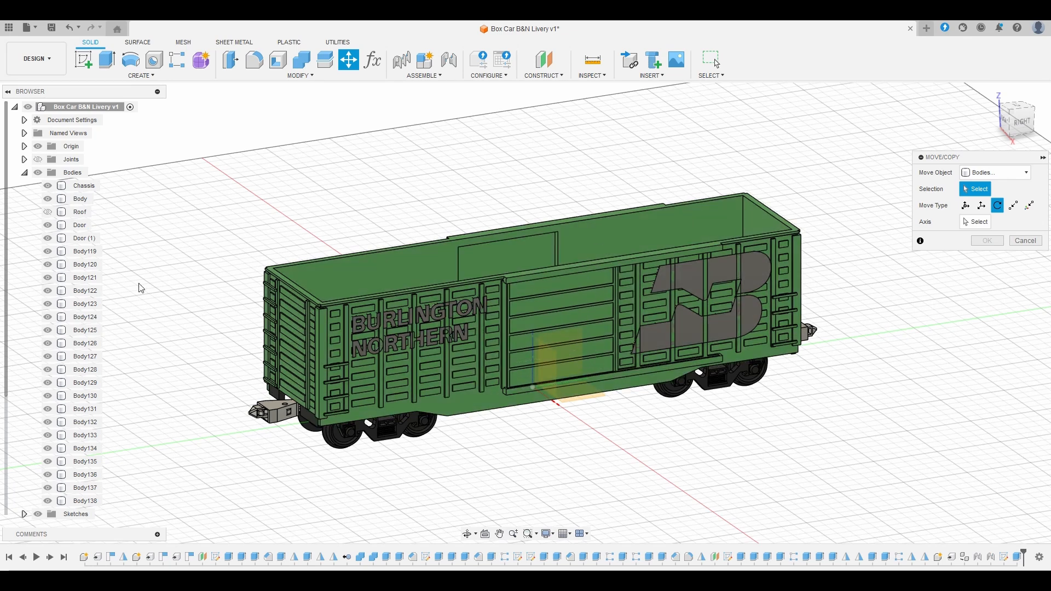
click(94, 252)
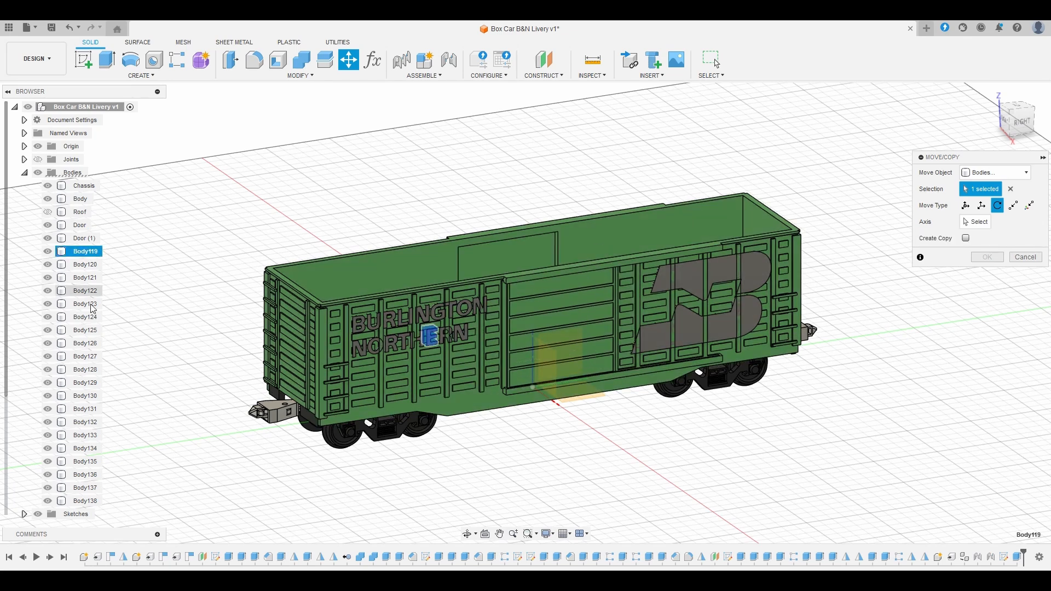
shift+click(83, 501)
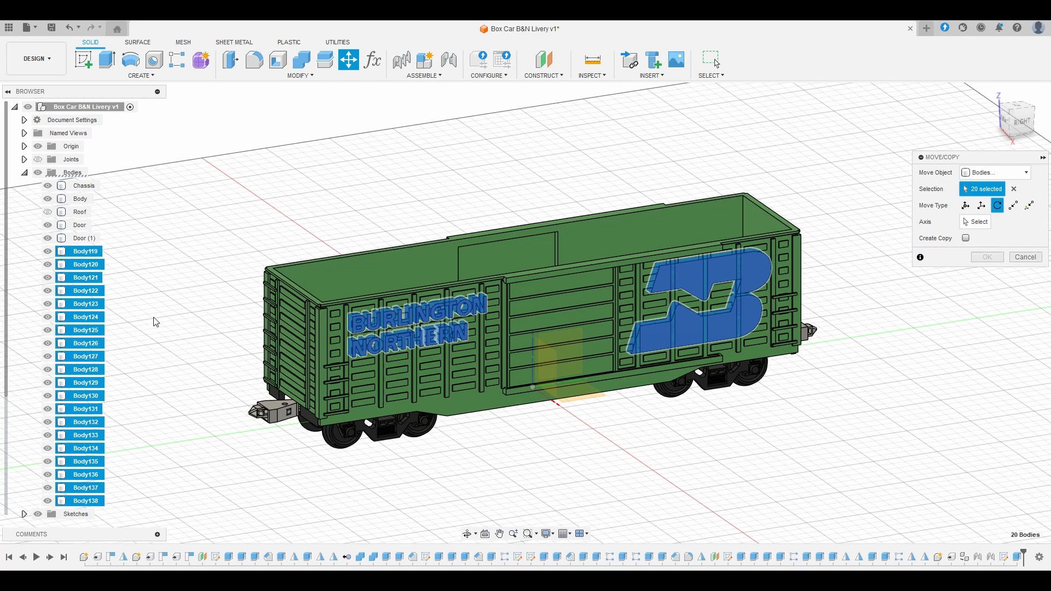
Step: Rotate a copy of the selected emblem and lettering bodies 180 degrees about the Z axis onto the opposite side
shift+middle_drag(170, 342, 190, 347)
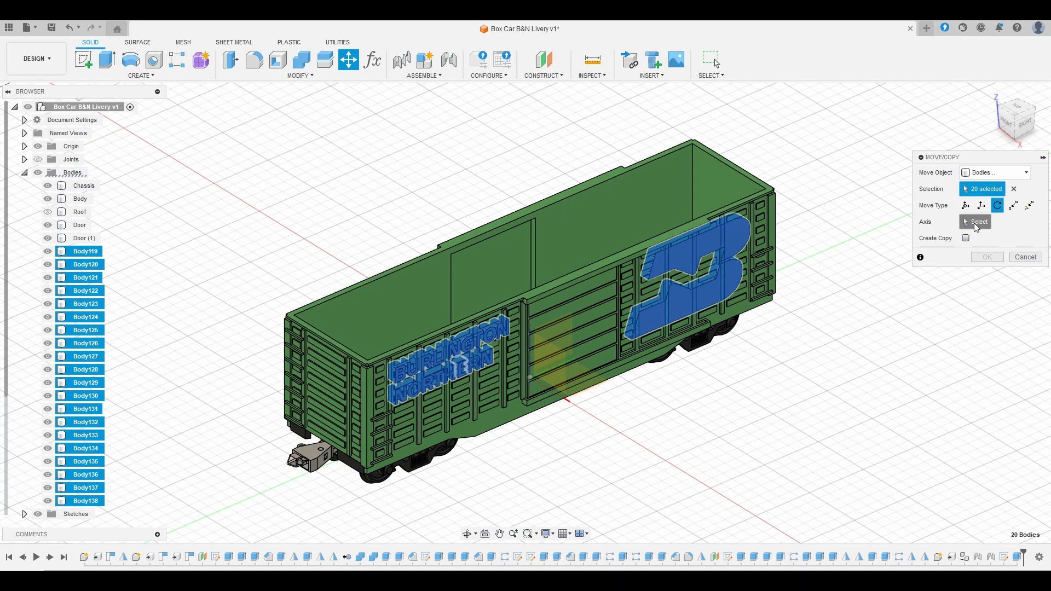
click(977, 222)
shift+middle_drag(829, 352, 732, 363)
click(521, 327)
scroll(734, 363, down, 4)
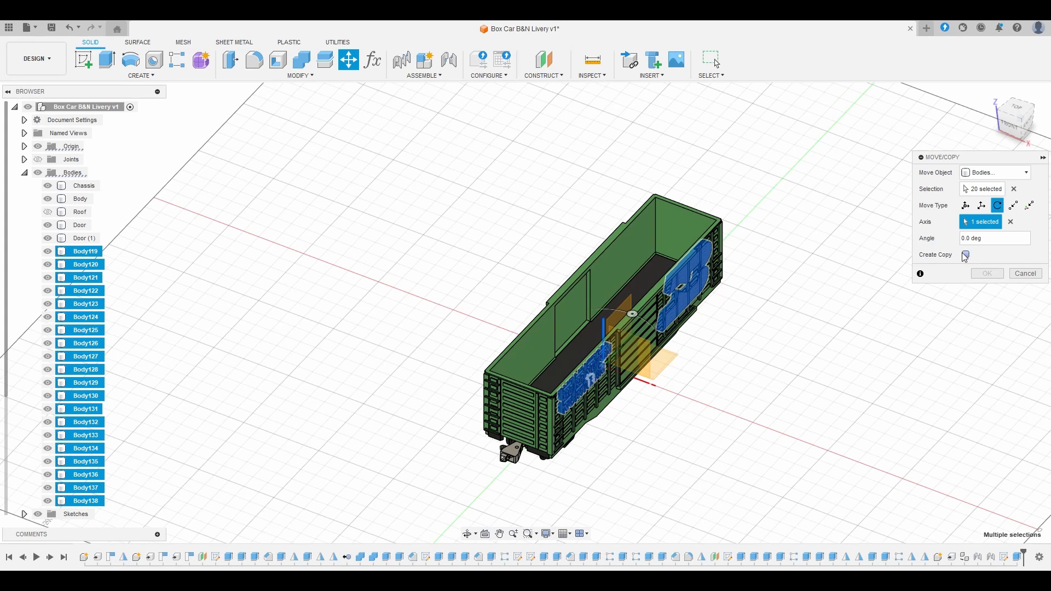
click(967, 255)
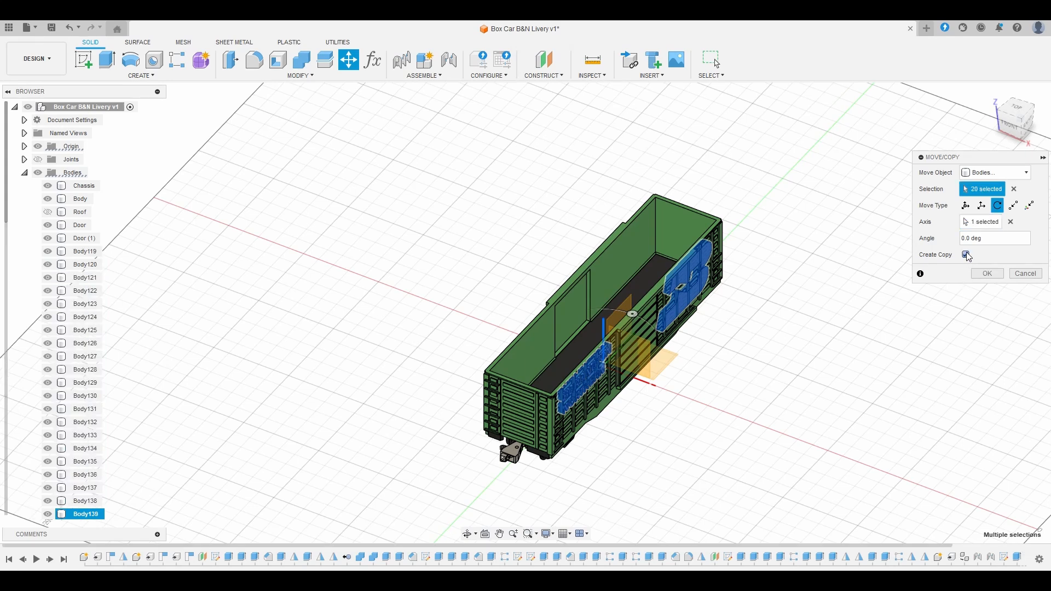
drag(637, 314, 597, 355)
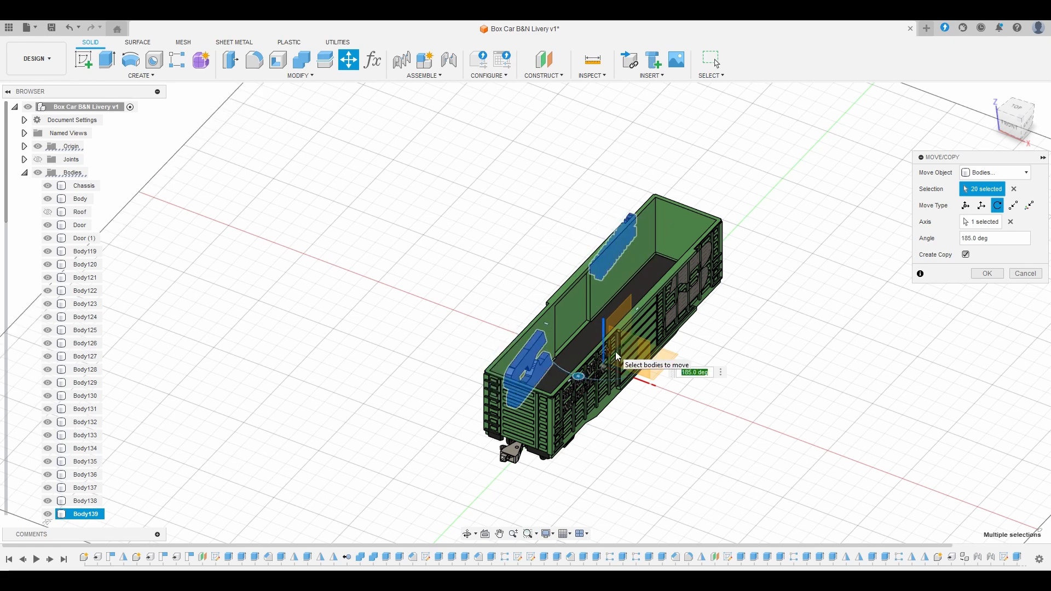
text(180)
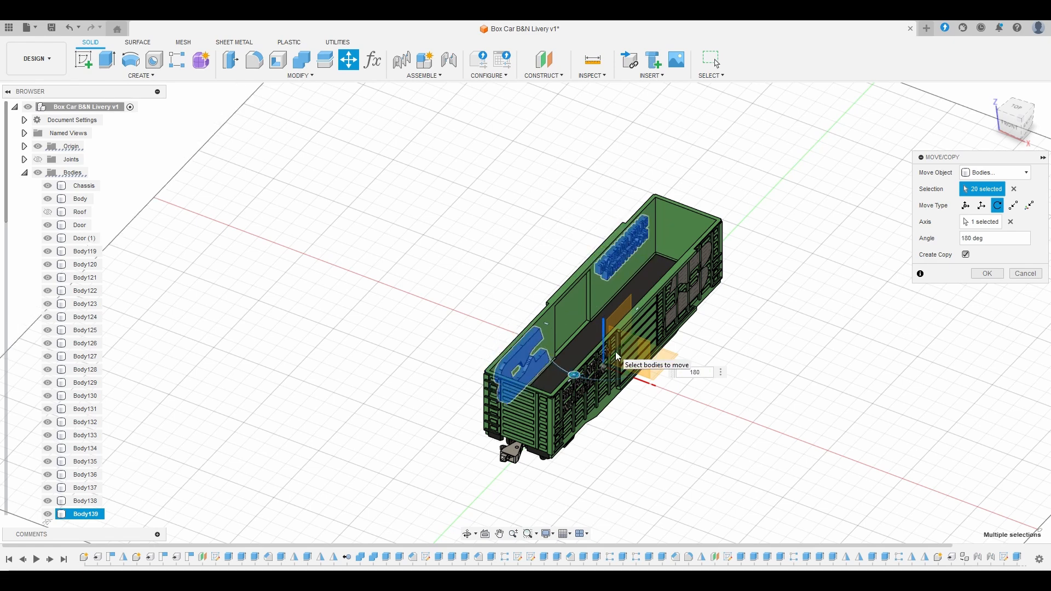
key(Return)
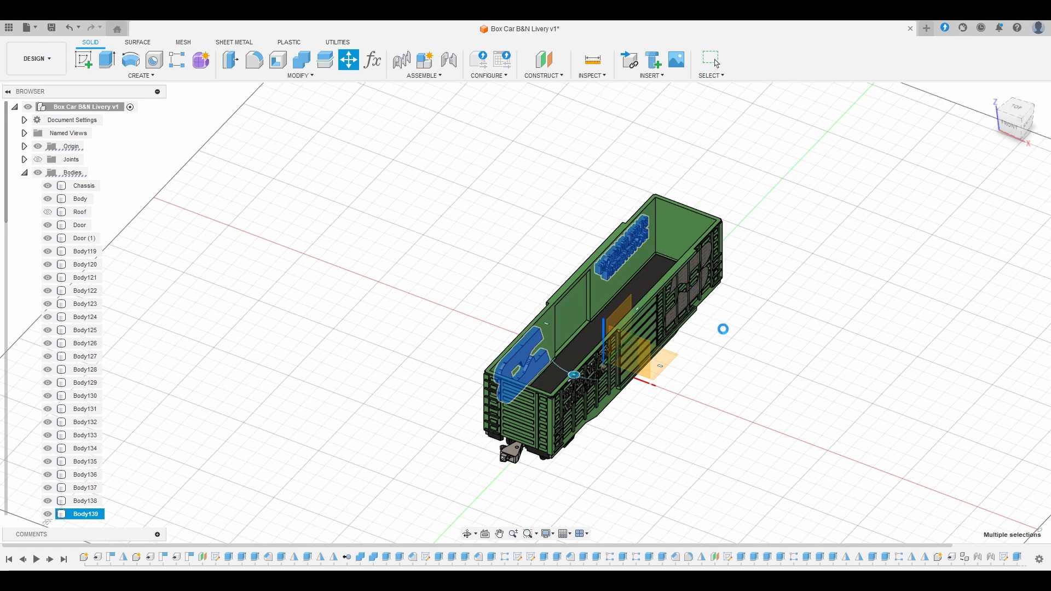
Step: Inspect the copied emblem and lettering on the opposite side of the box car
scroll(716, 354, down, 3)
shift+middle_drag(713, 364, 597, 310)
shift+middle_drag(631, 427, 595, 389)
scroll(572, 420, up, 4)
scroll(532, 196, up, 5)
middle_drag(532, 196, 336, 197)
scroll(380, 178, down, 3)
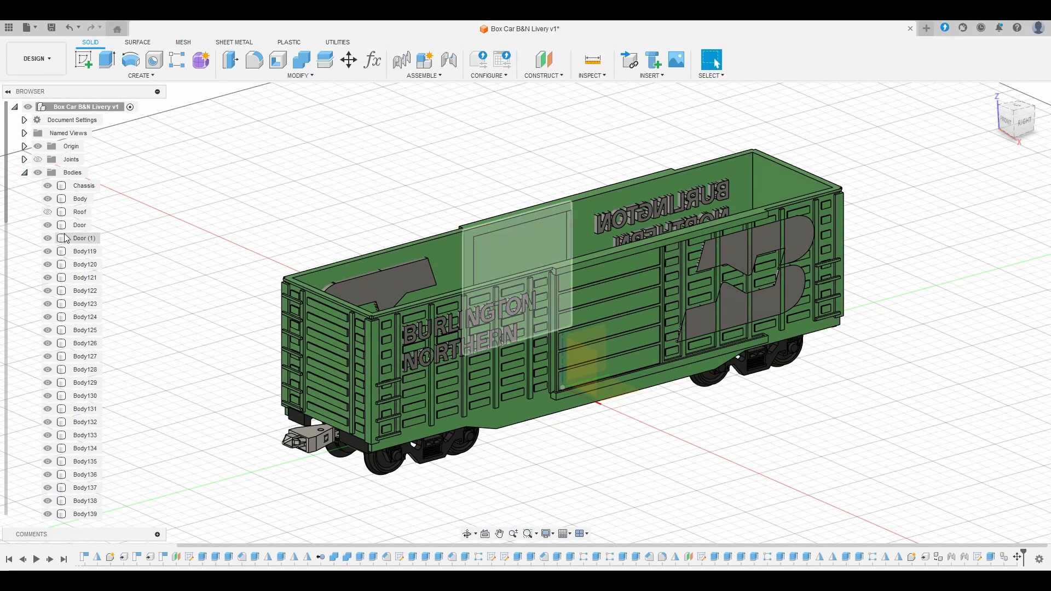
Step: Create an in-place copy of the car body, Body, with Move/Copy and Create Copy enabled
click(88, 200)
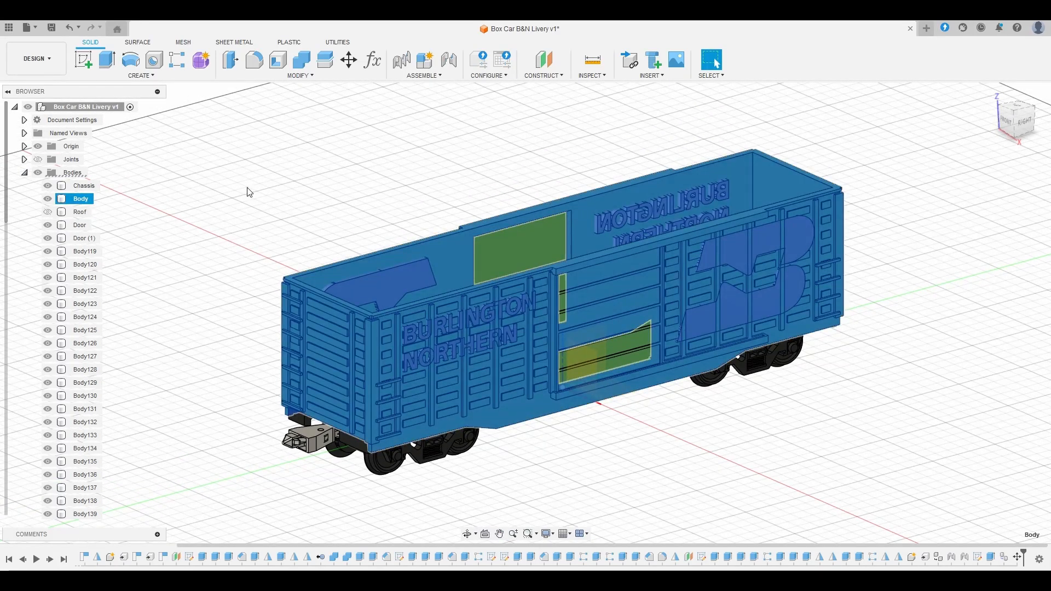
click(249, 191)
click(81, 198)
click(247, 182)
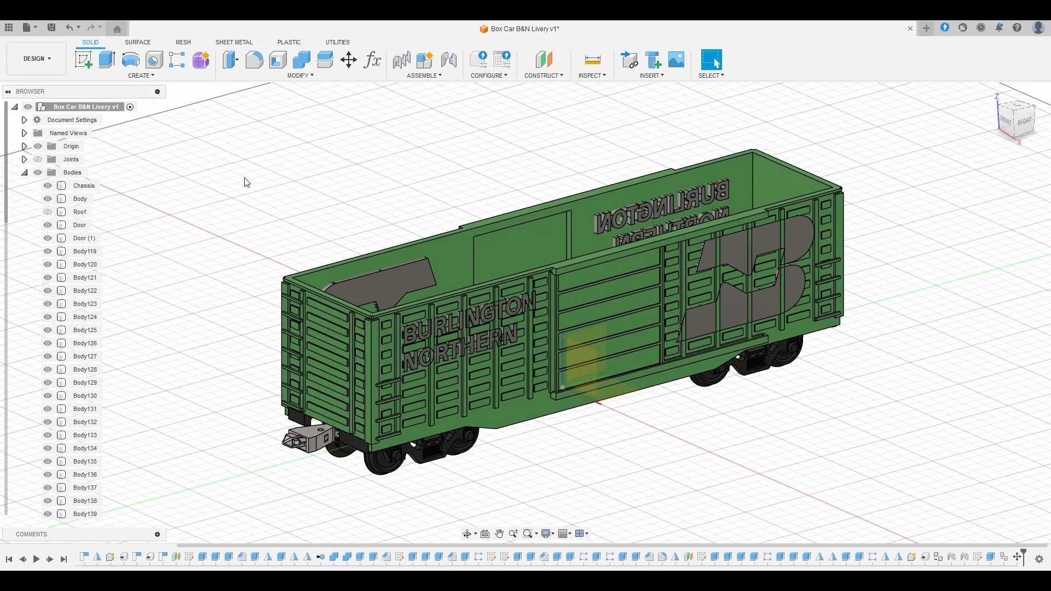
scroll(277, 193, up, 5)
scroll(279, 183, down, 4)
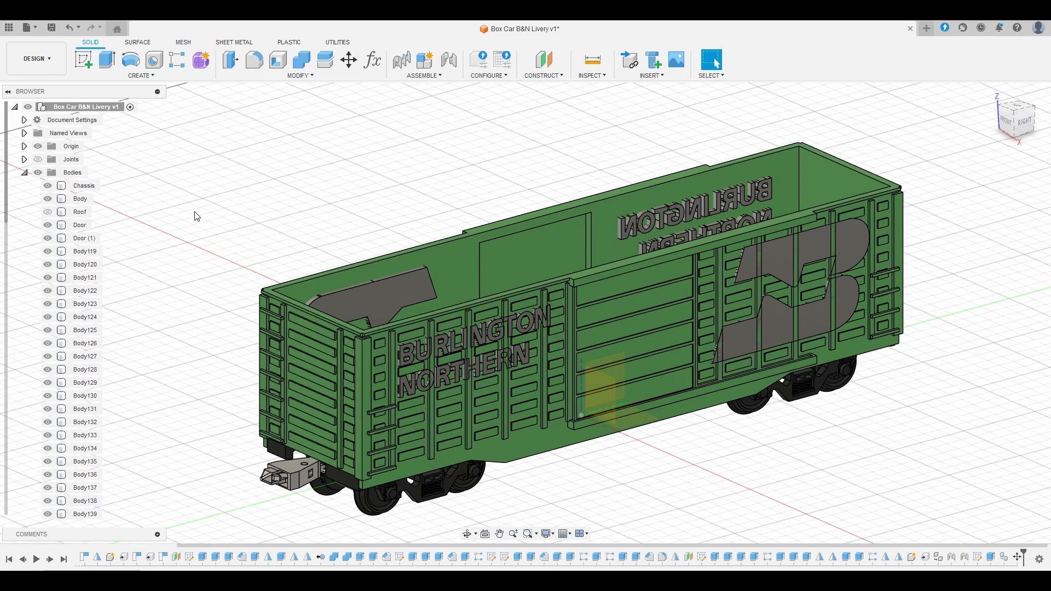
key(m)
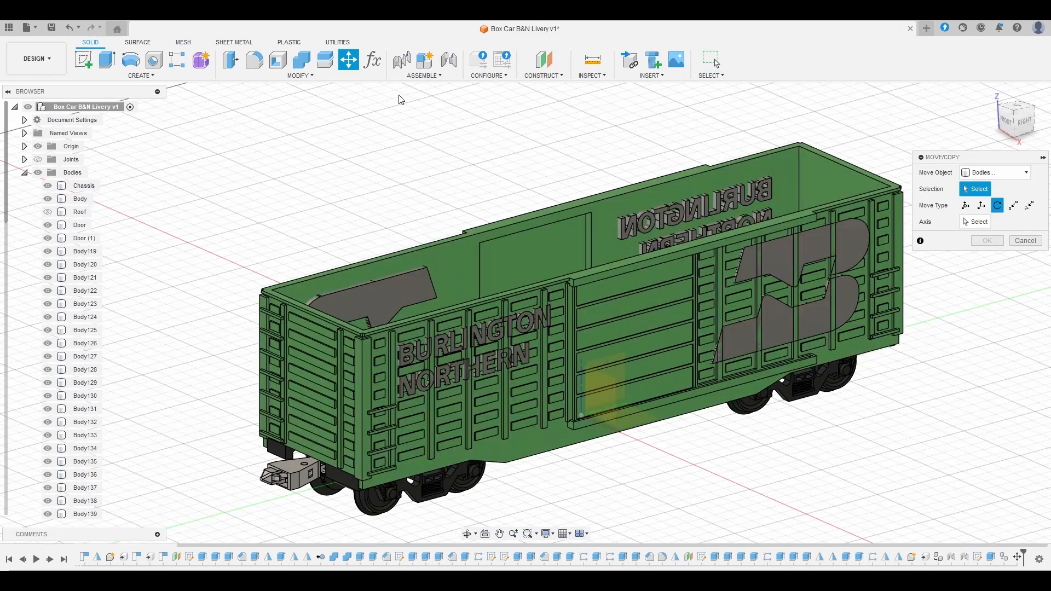
click(83, 203)
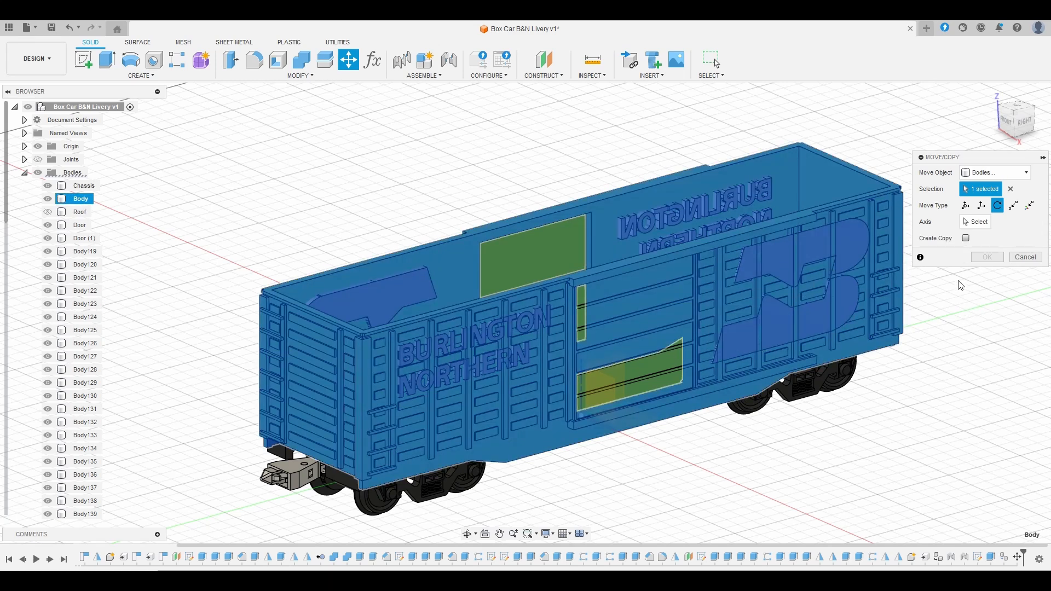
click(967, 238)
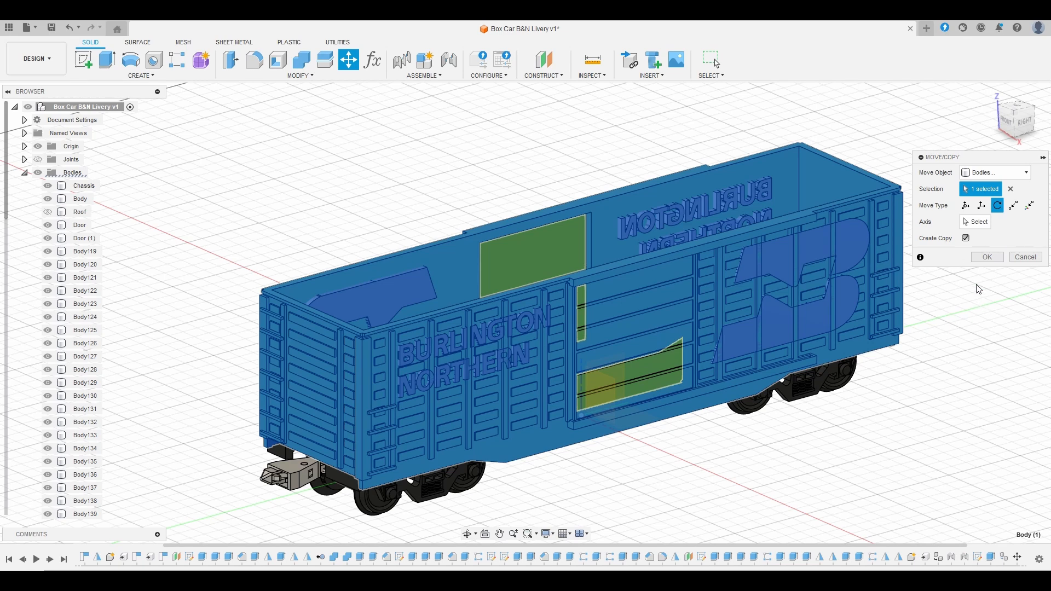
click(988, 257)
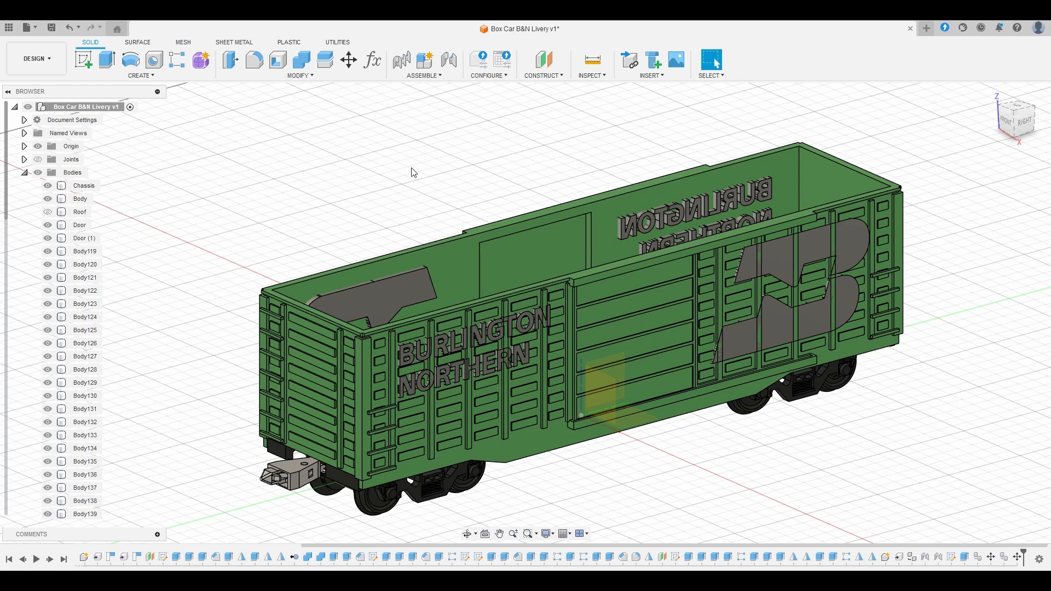
Step: Hide the copied car body, Body (1), and clear the selection
scroll(77, 235, down, 8)
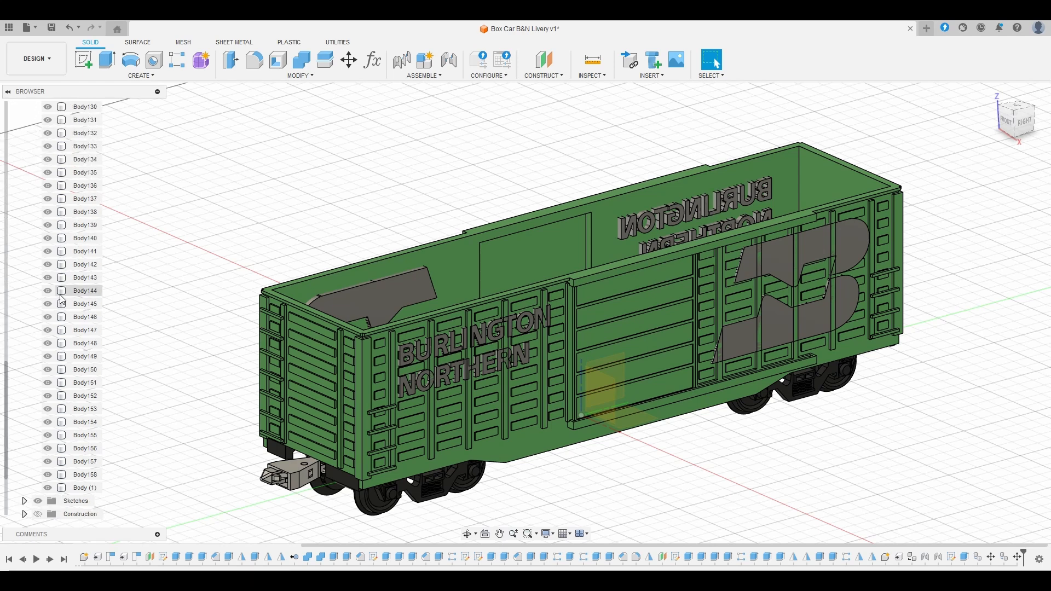
click(85, 487)
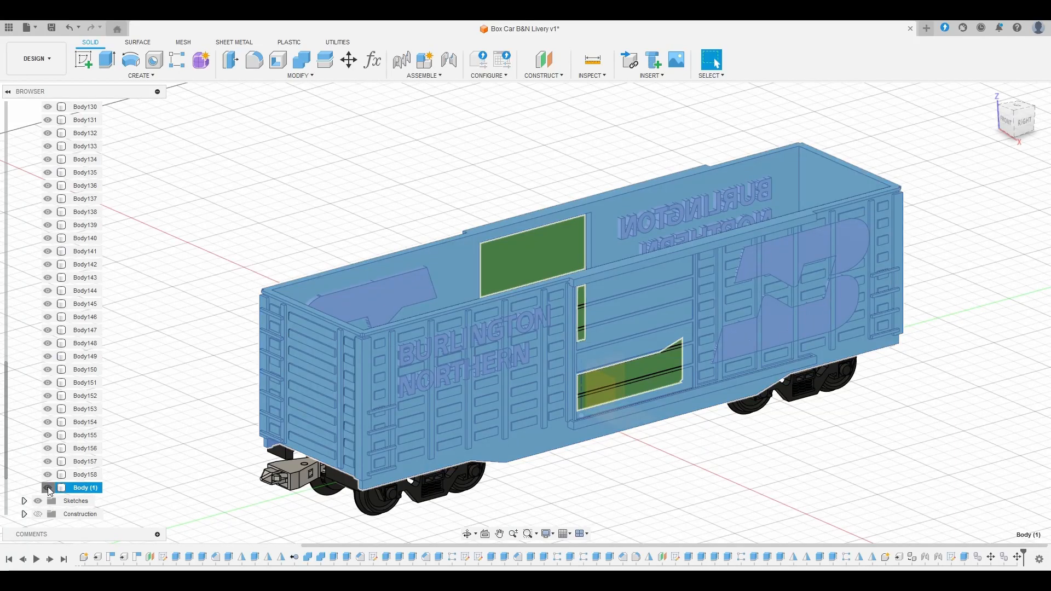
click(49, 488)
scroll(257, 234, down, 2)
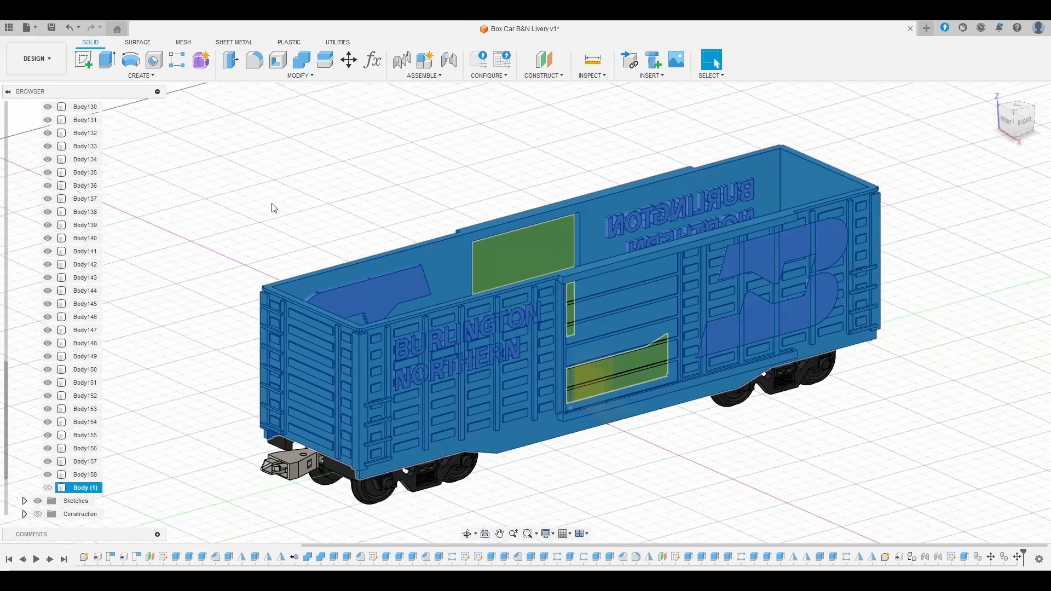
scroll(86, 242, up, 2)
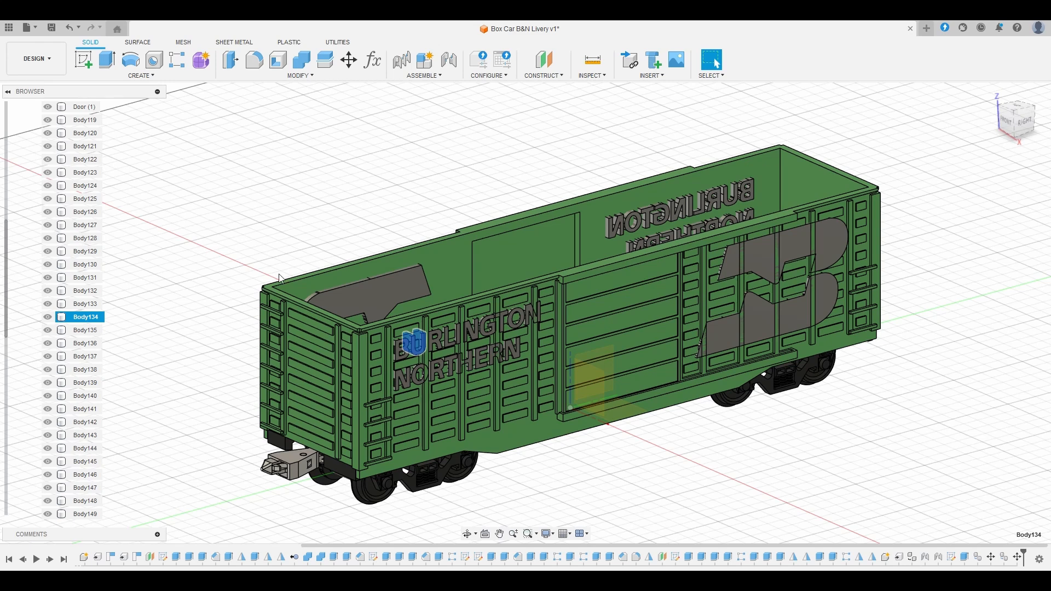
click(217, 247)
Step: Combine with the Cut operation and Keep Tools, using Body as the target and Body119 through Body158 as tool bodies
scroll(77, 236, up, 5)
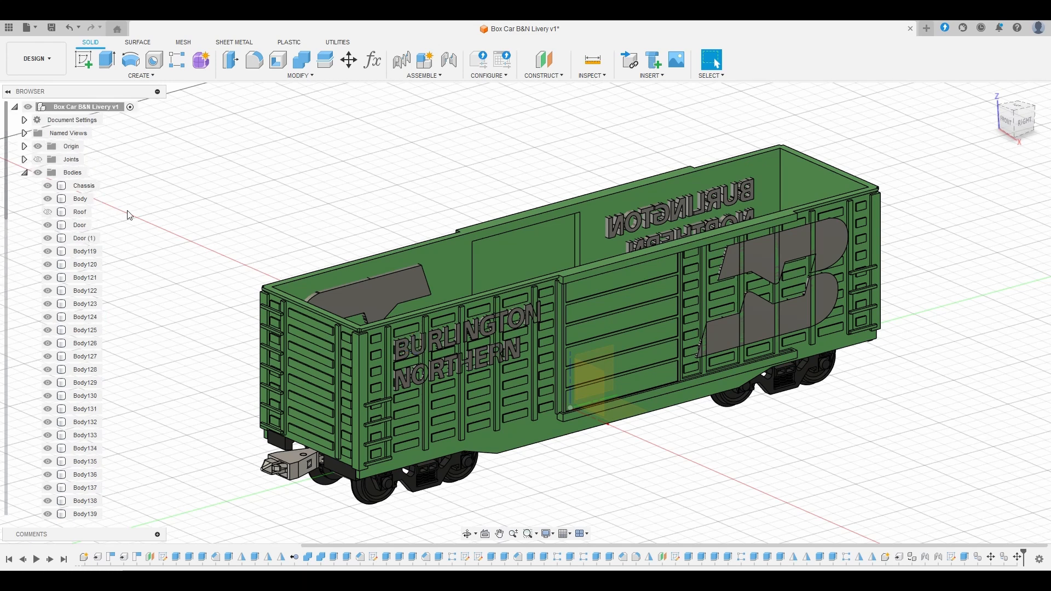
scroll(405, 198, up, 2)
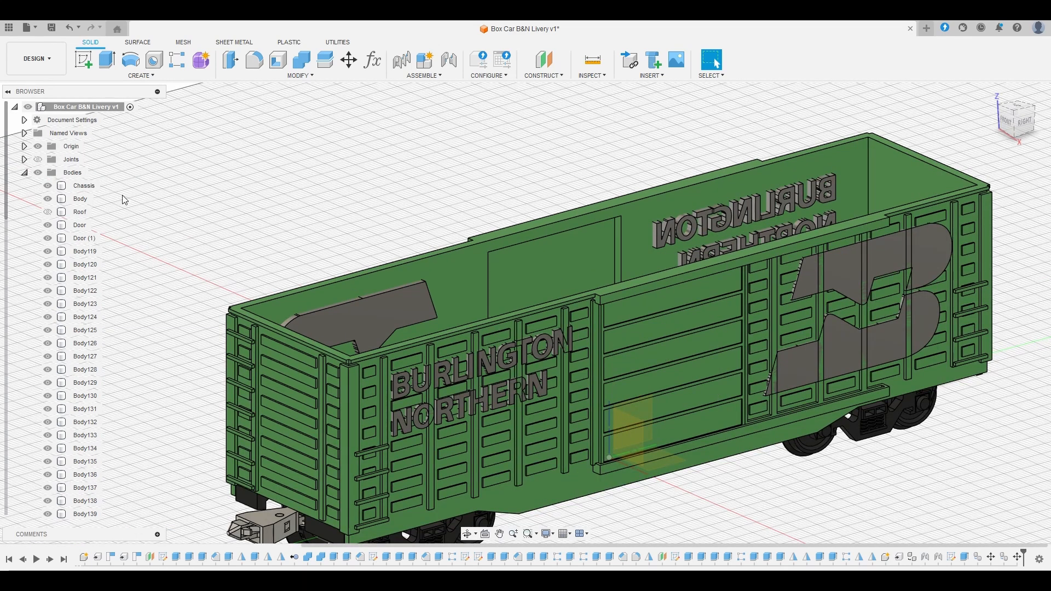
click(302, 62)
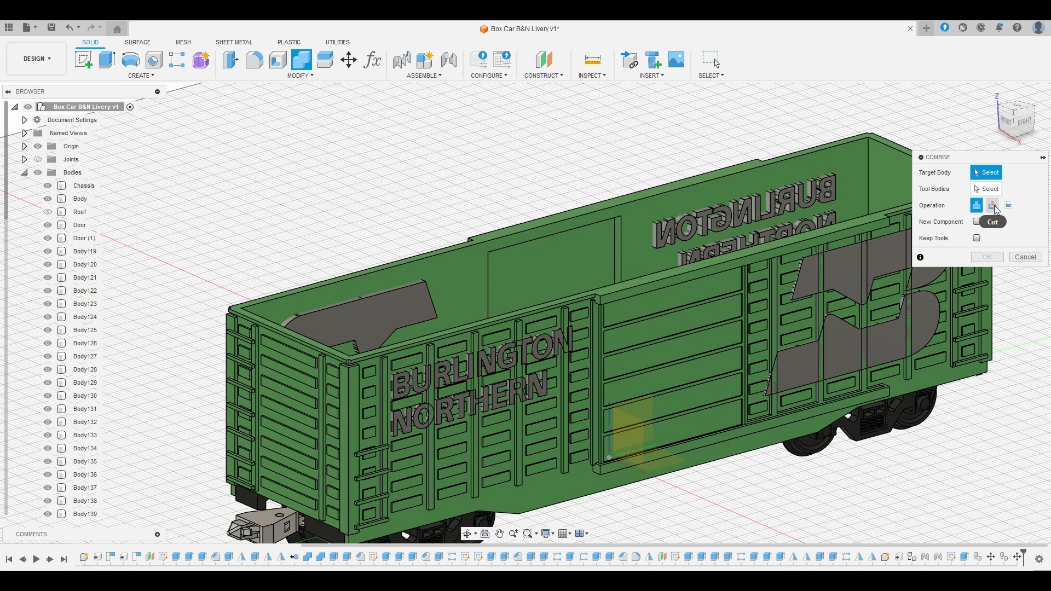
click(995, 210)
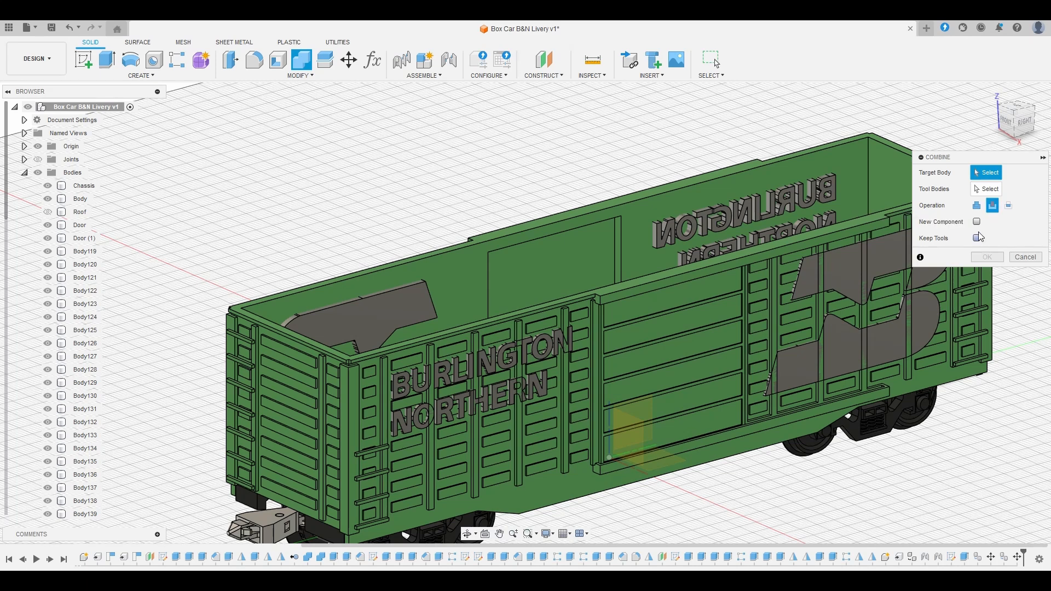
click(977, 237)
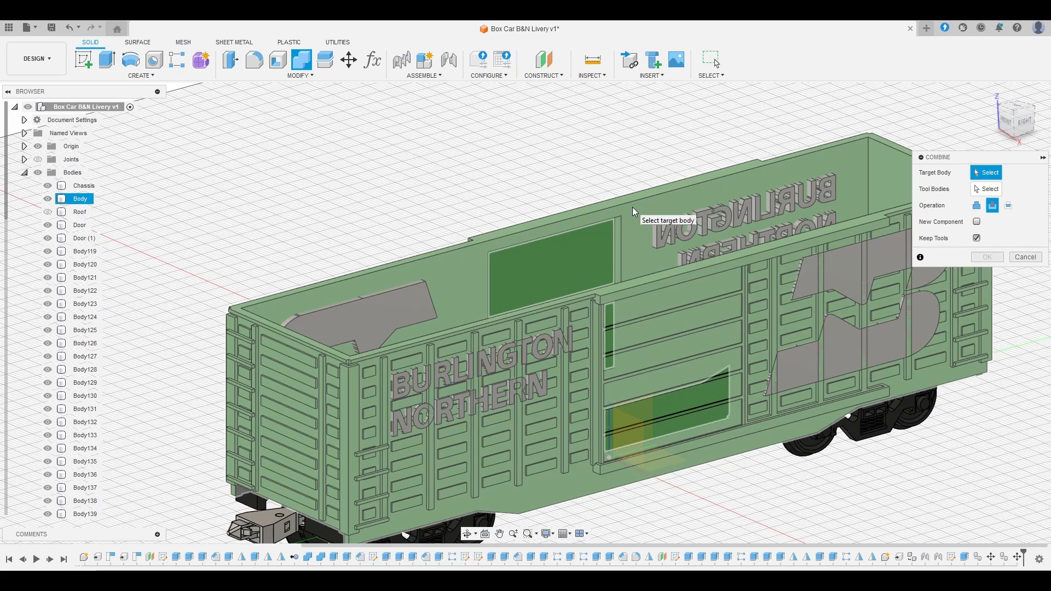
click(632, 207)
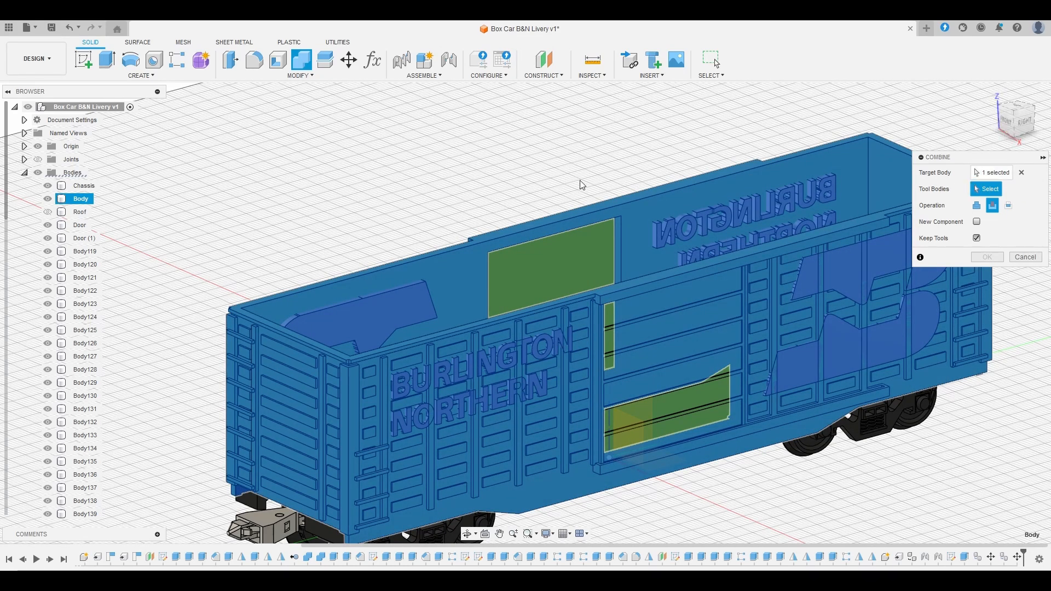
click(85, 251)
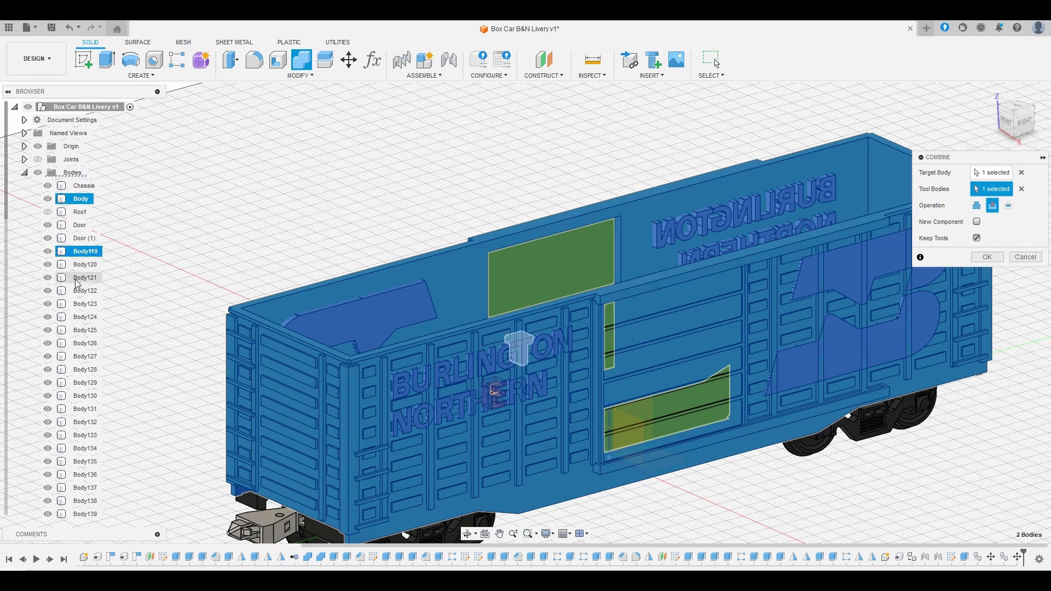
scroll(77, 283, down, 3)
scroll(76, 283, down, 5)
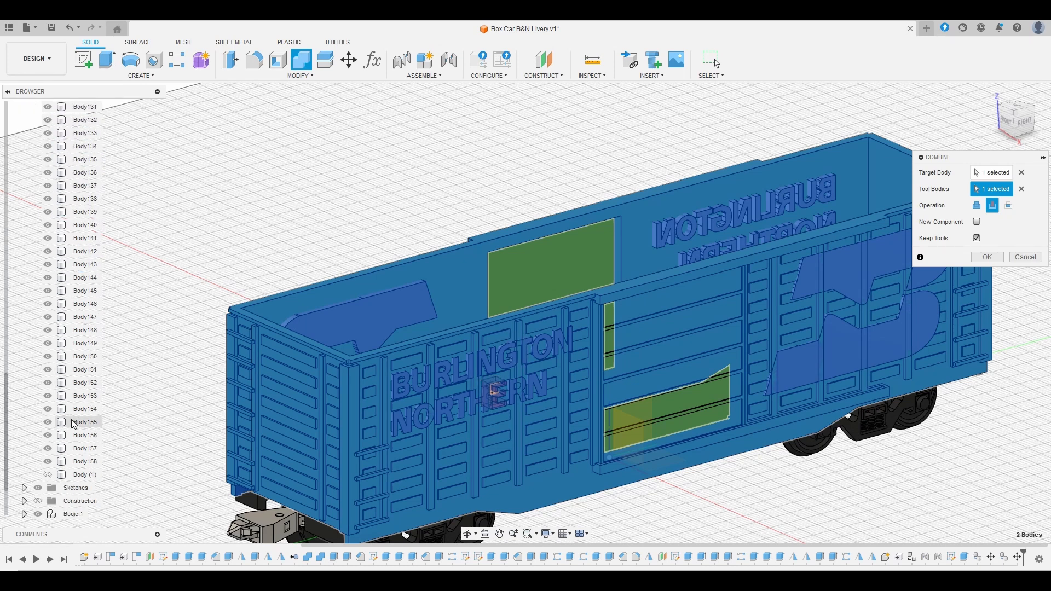
shift+click(80, 462)
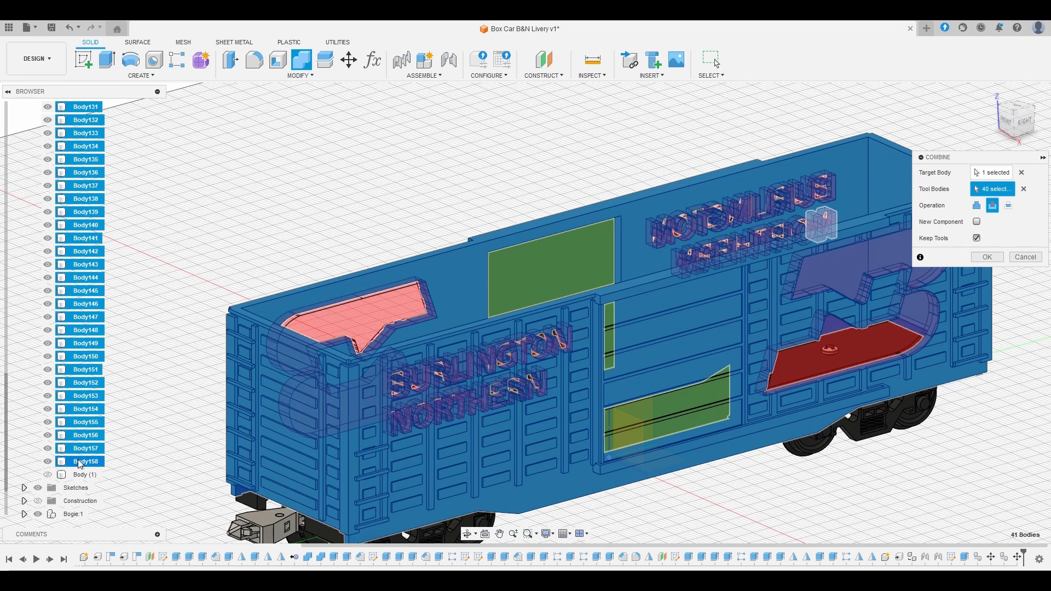
shift+middle_drag(401, 247, 379, 242)
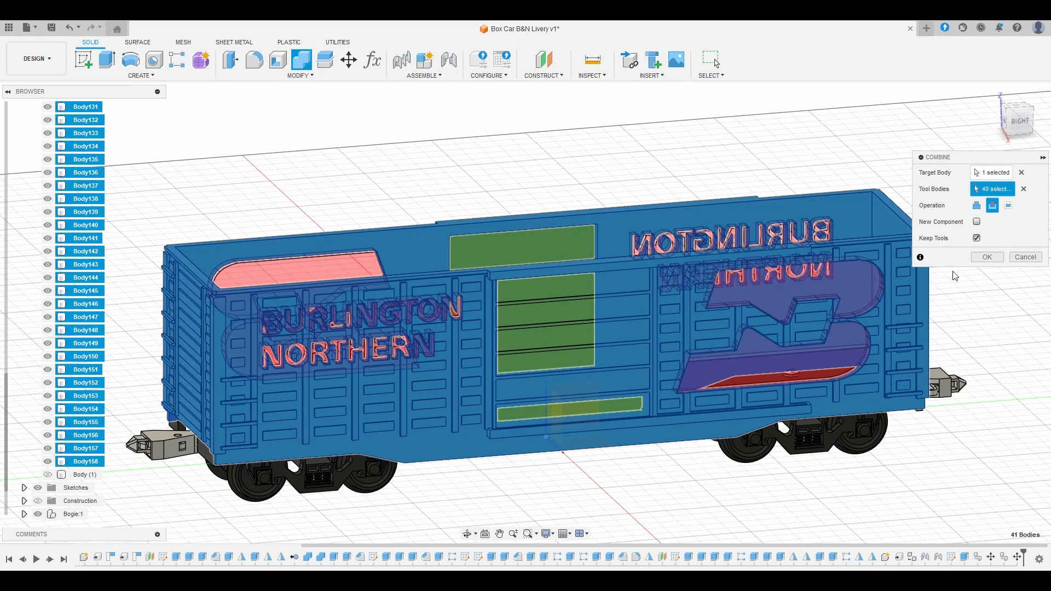
click(988, 255)
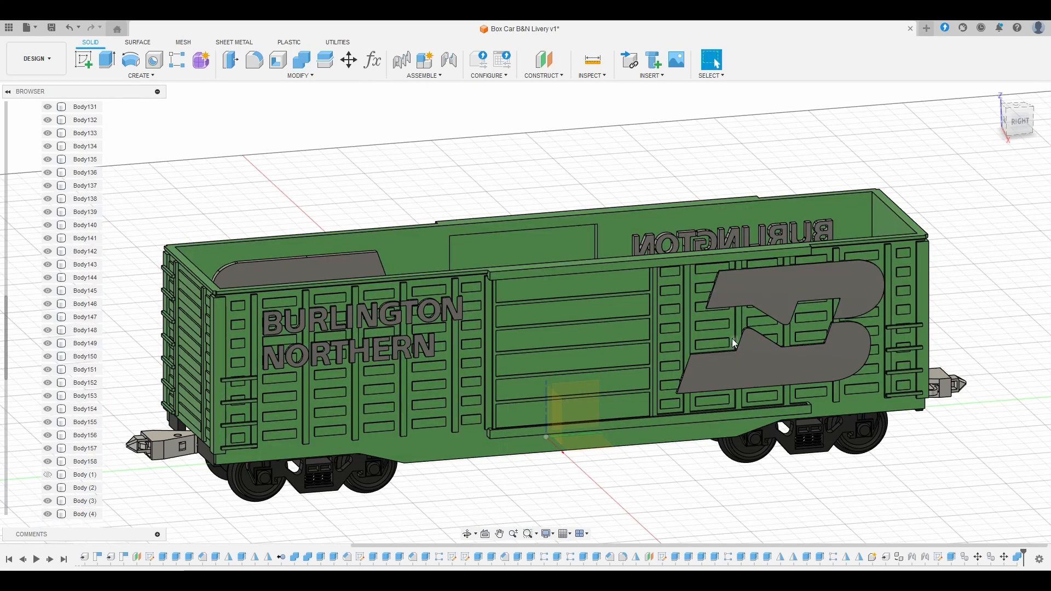
Step: Examine the separate pieces split off by the cut, Body (2) through Body (15)
scroll(732, 339, down, 3)
shift+middle_drag(676, 435, 684, 442)
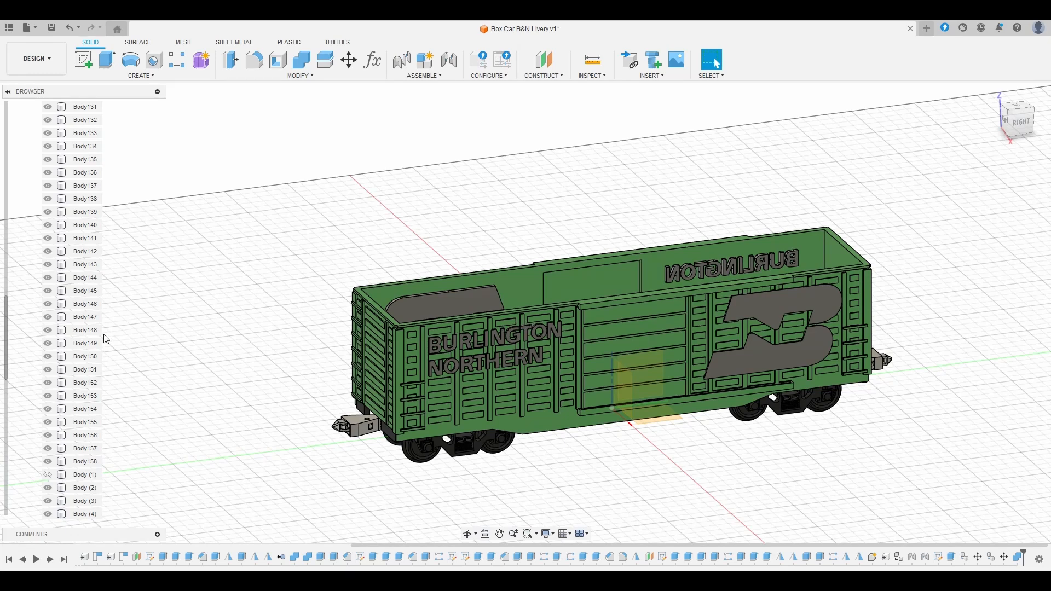
scroll(72, 377, down, 2)
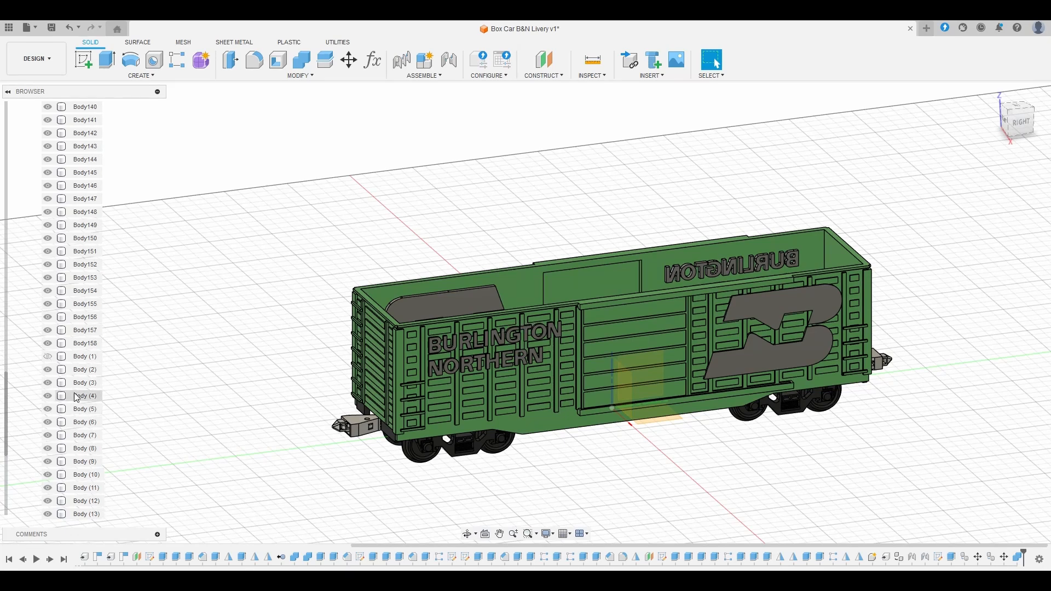
scroll(76, 410, down, 3)
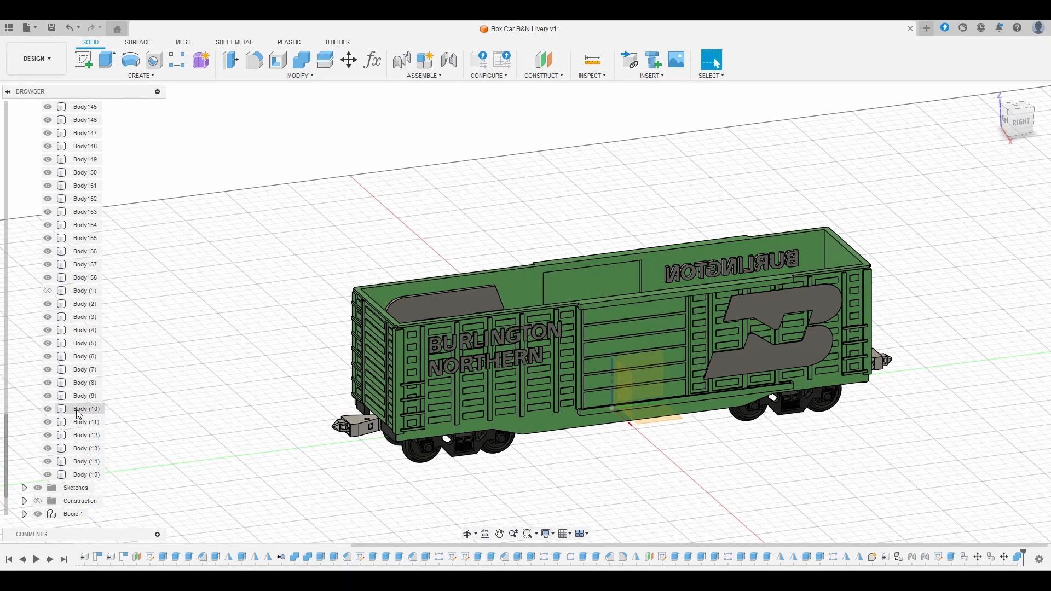
click(79, 330)
click(79, 344)
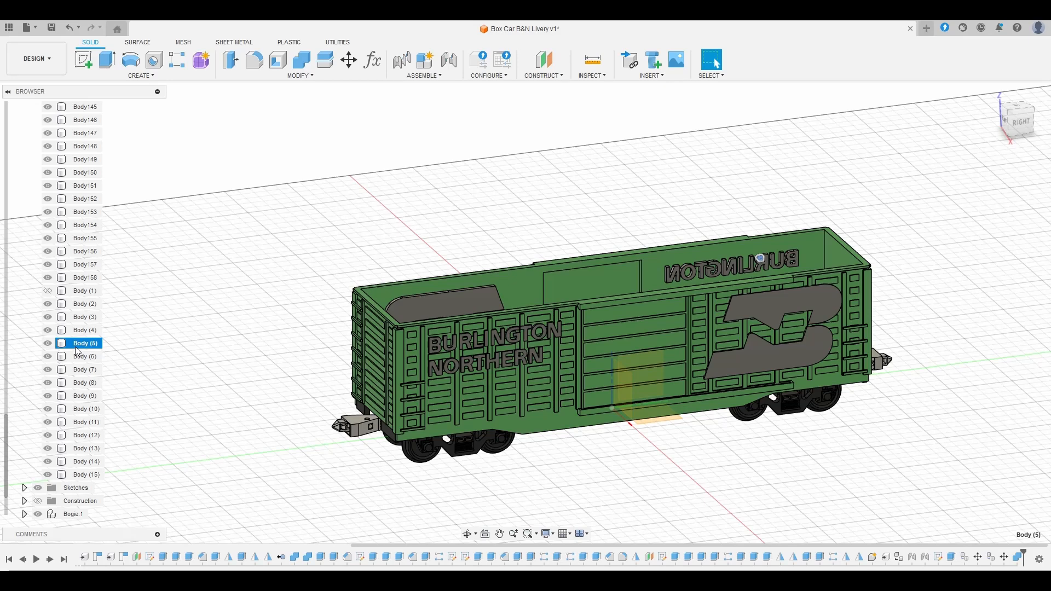
click(202, 357)
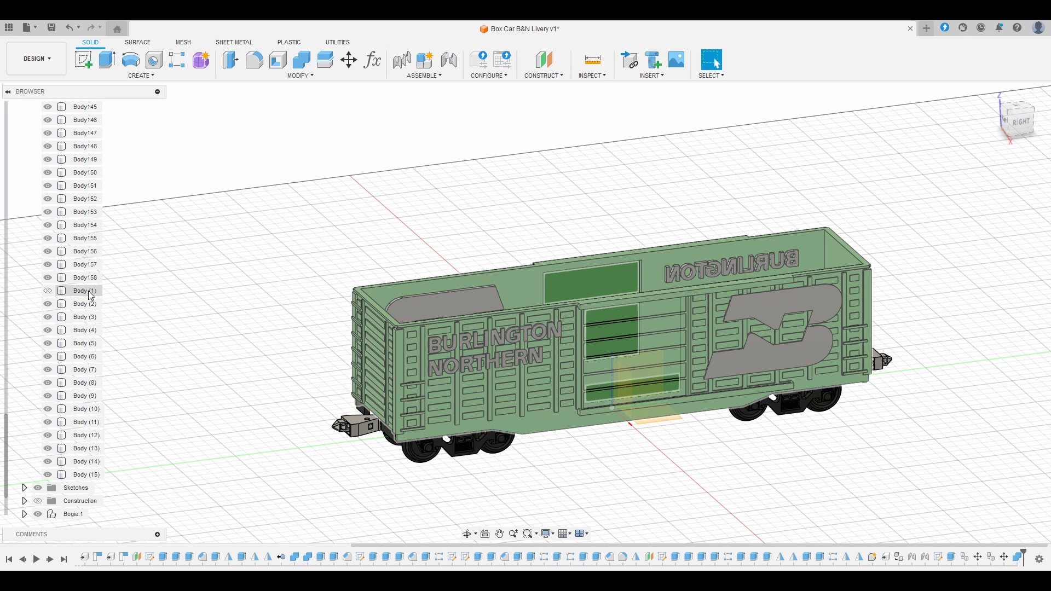
Step: Rename the hidden Body (1) as "Body - Copy"
click(90, 295)
click(90, 295)
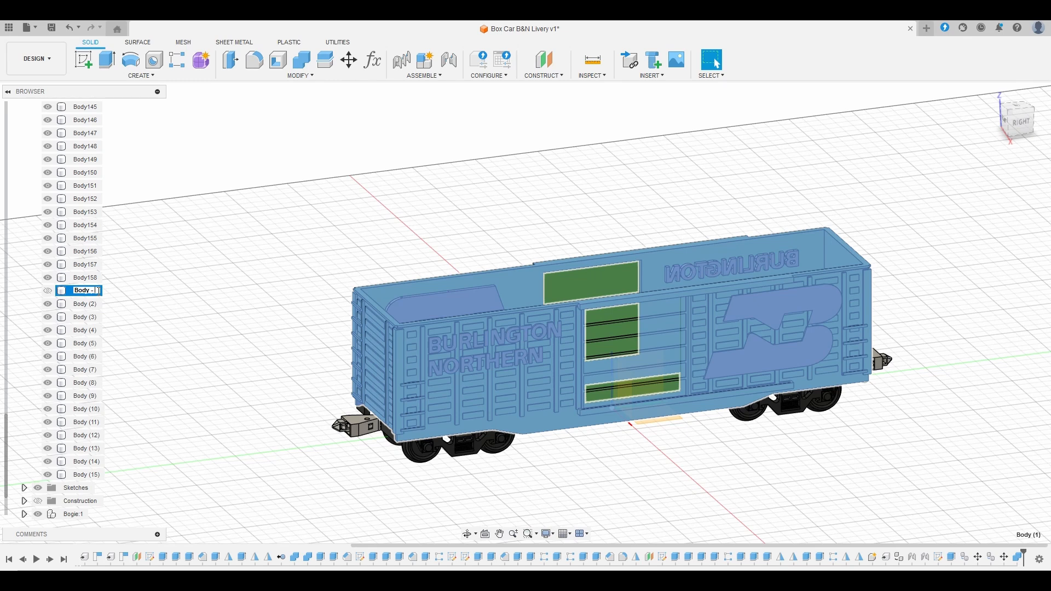
key(Return)
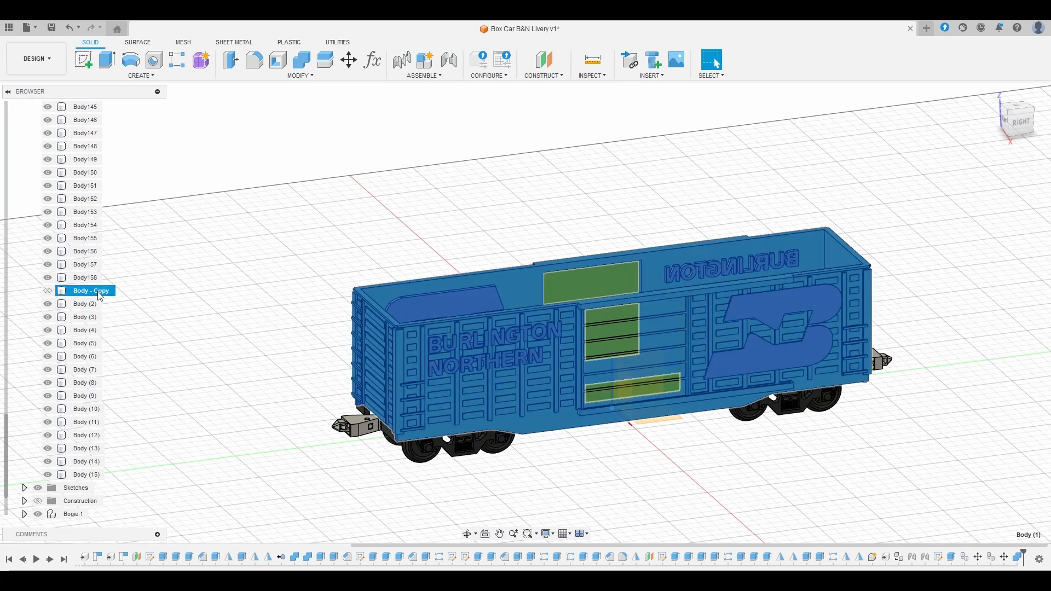
key(Escape)
Step: Select the split-off pieces Body (2) through Body (15) and rename them together as "Livery Parts"
click(82, 304)
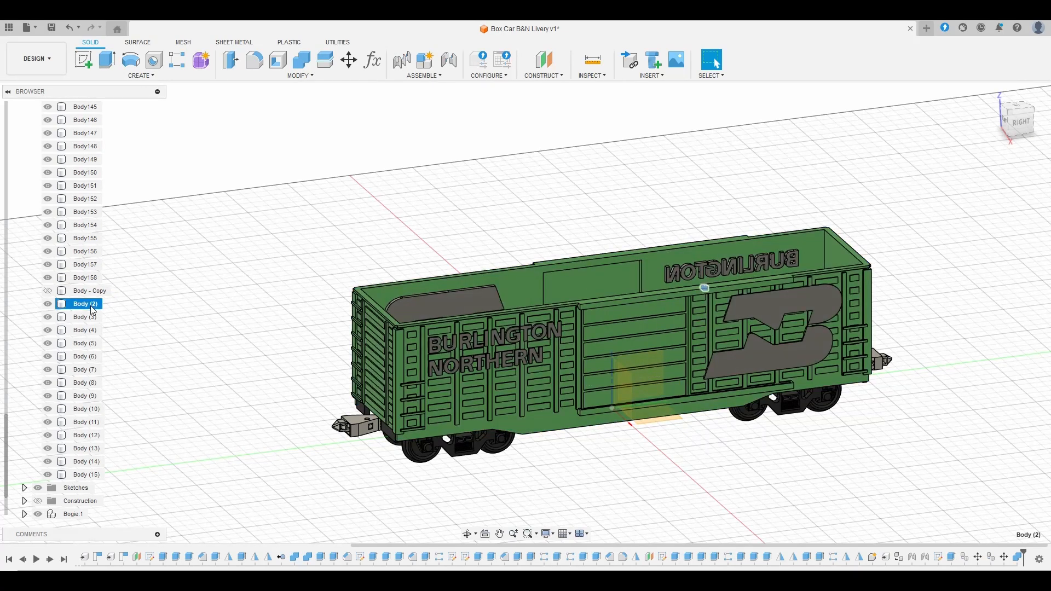
shift+click(82, 475)
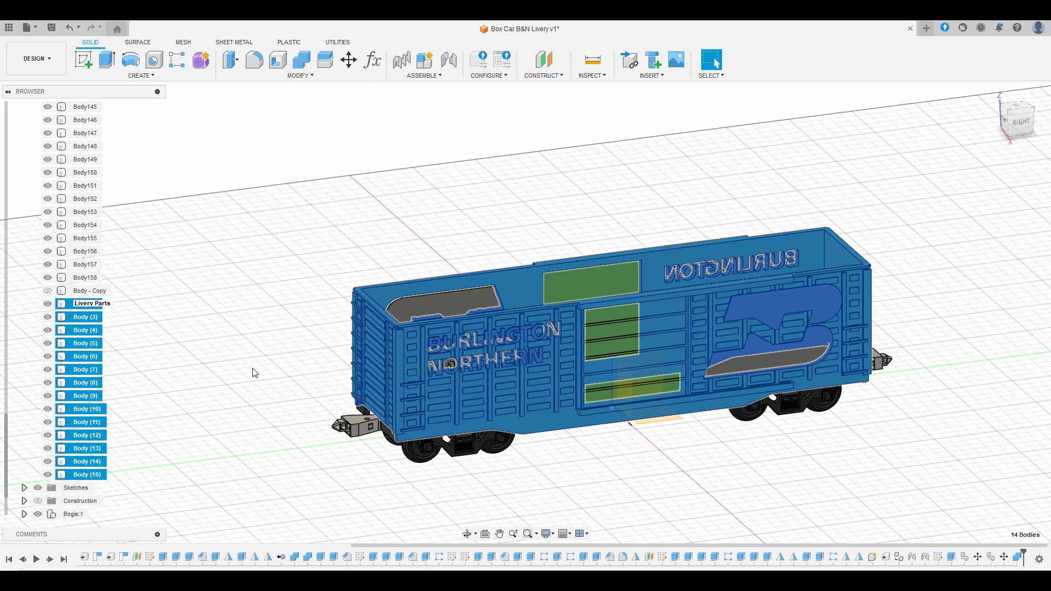
key(Return)
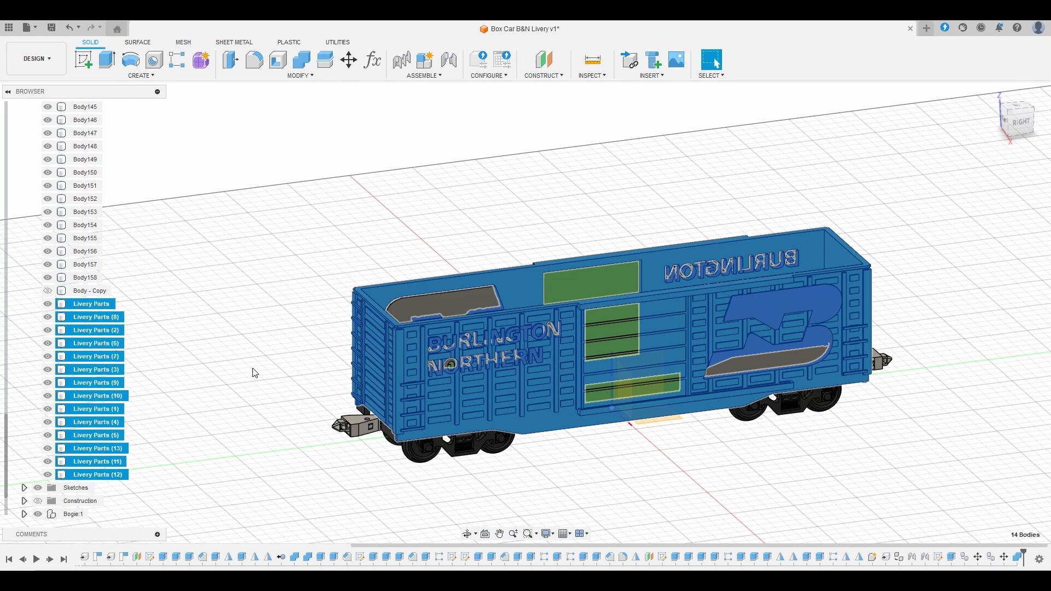
click(308, 401)
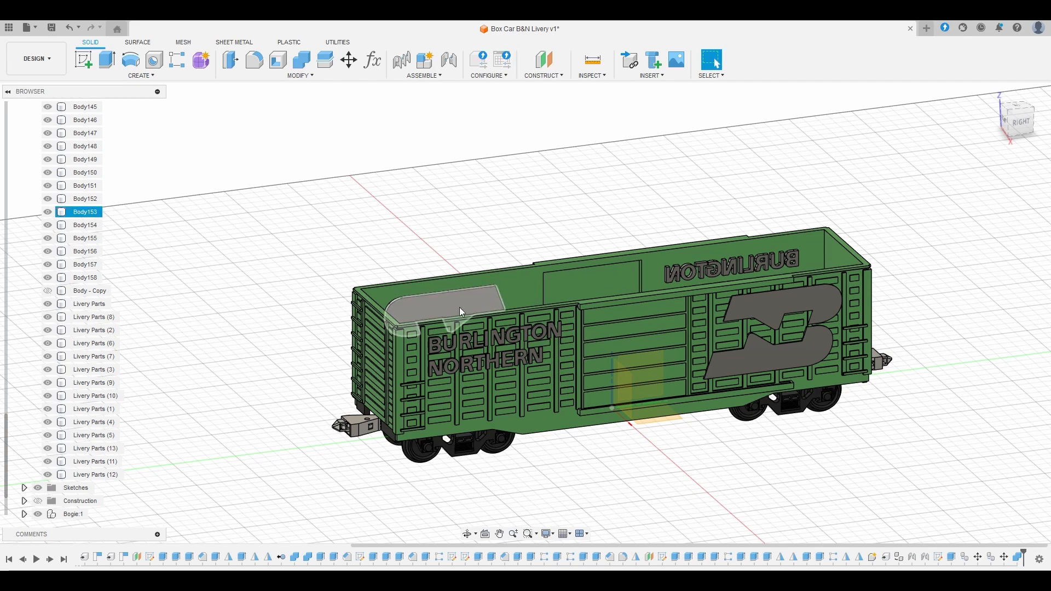
scroll(459, 307, up, 5)
scroll(524, 200, down, 5)
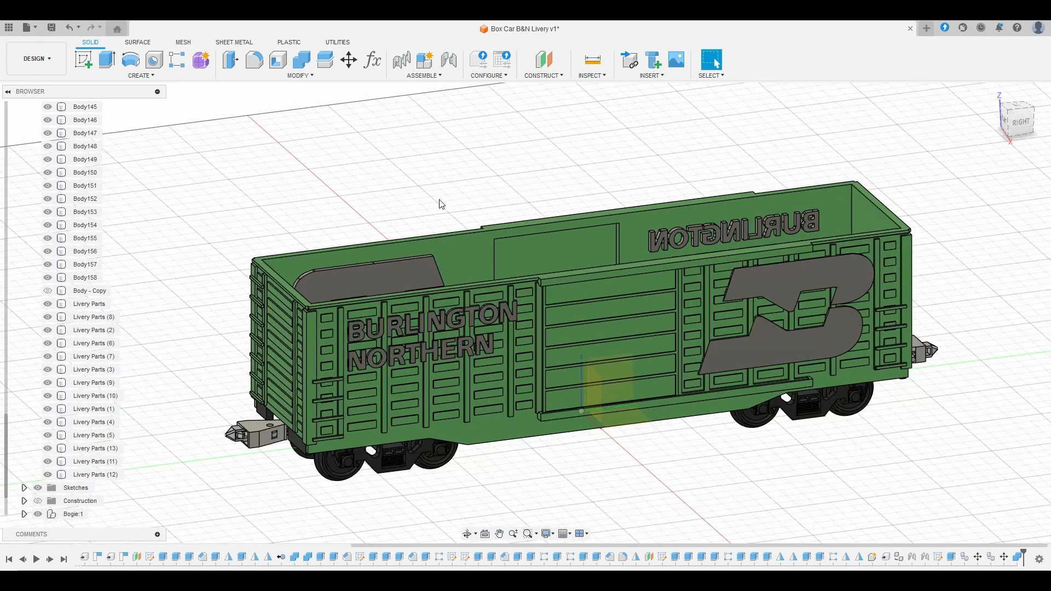
scroll(74, 212, up, 3)
scroll(73, 214, up, 6)
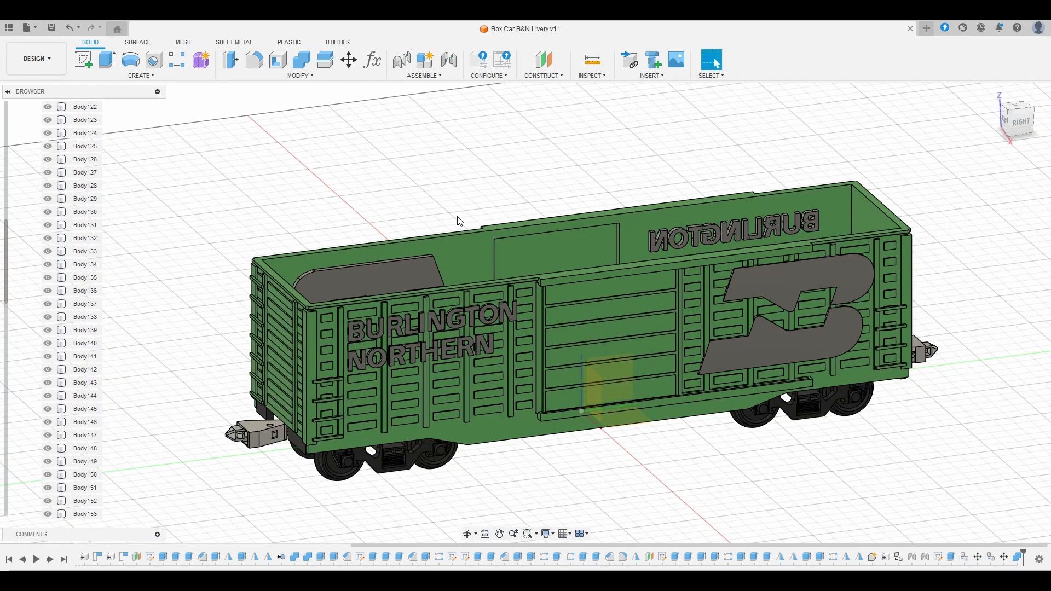
Step: Hide the box car's main Body while leaving the chassis, doors and lettering bodies shown
scroll(62, 228, up, 5)
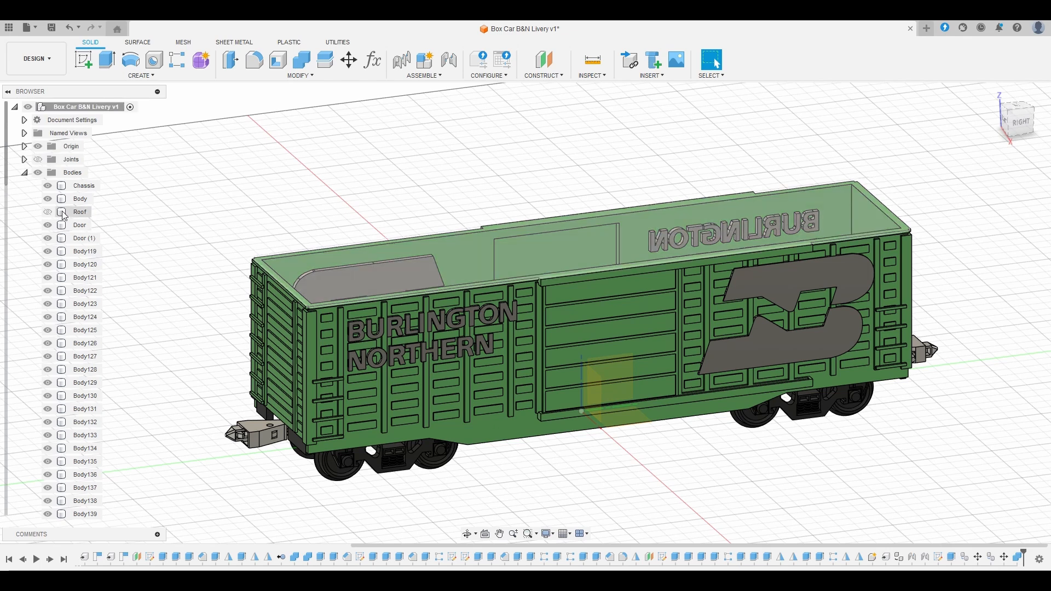
click(49, 200)
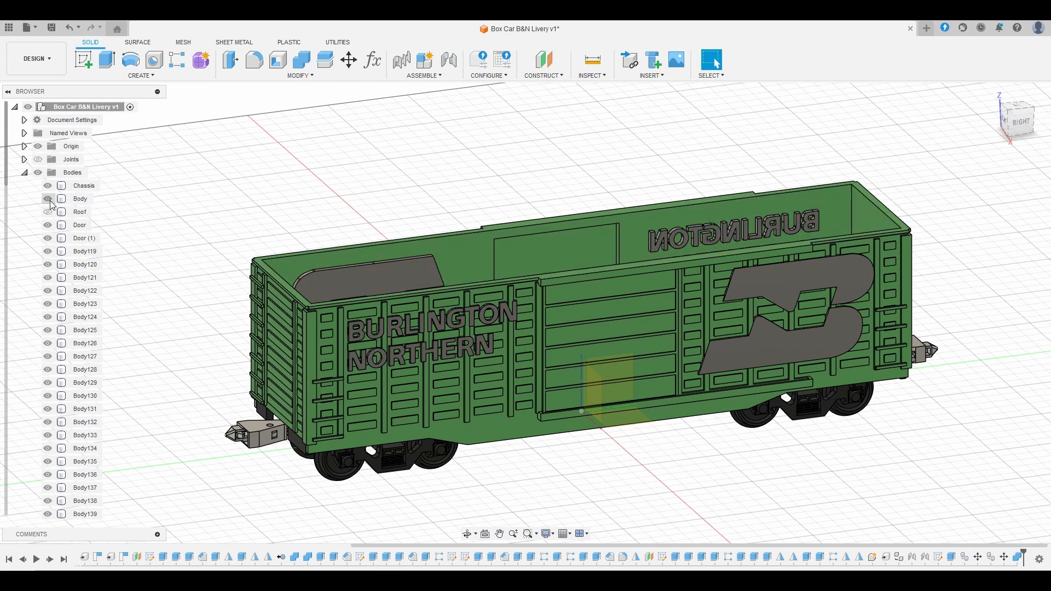
click(48, 199)
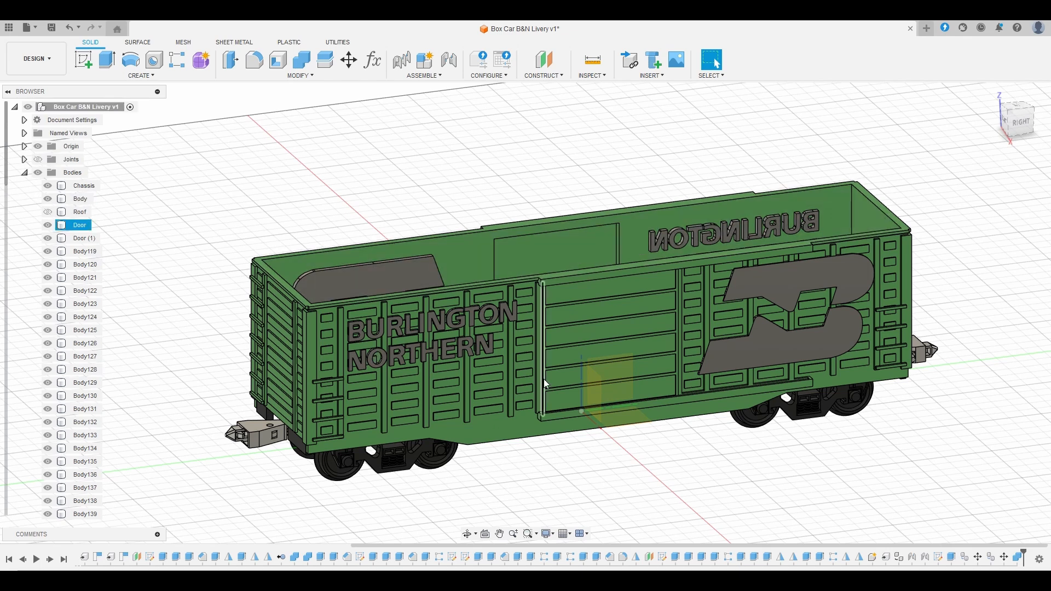
click(460, 431)
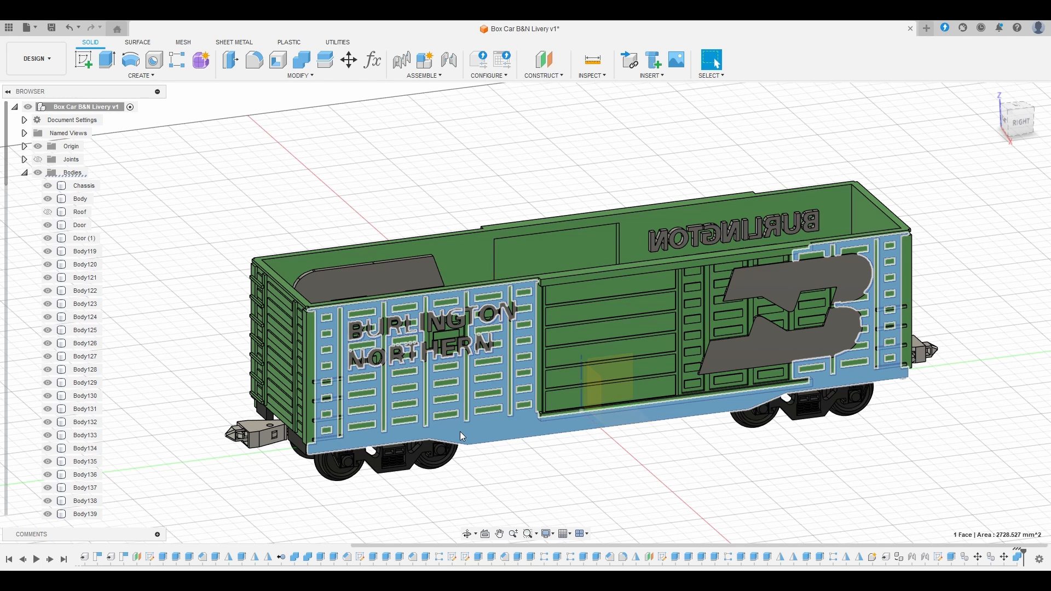
key(v)
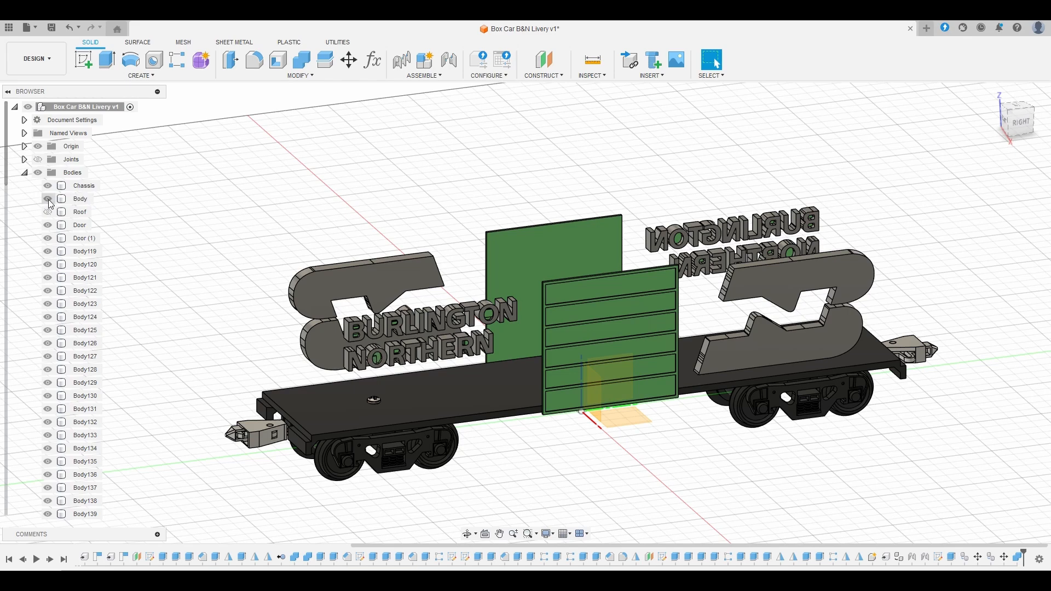
scroll(181, 240, down, 4)
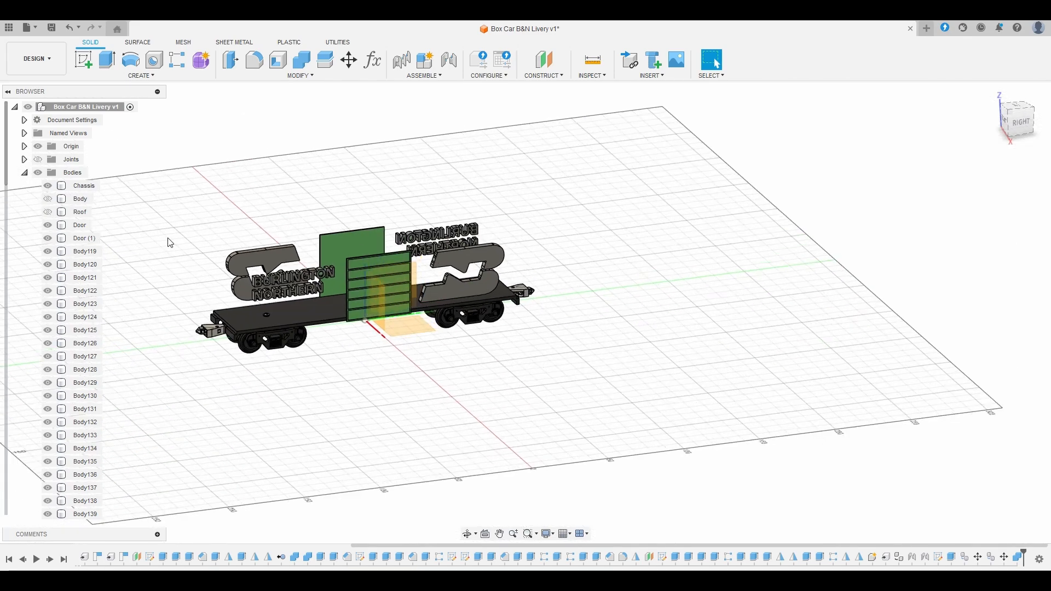
scroll(170, 242, up, 4)
Step: Hide all the Livery Parts bodies, including Livery Parts (2), and show Body - Copy
scroll(56, 252, down, 10)
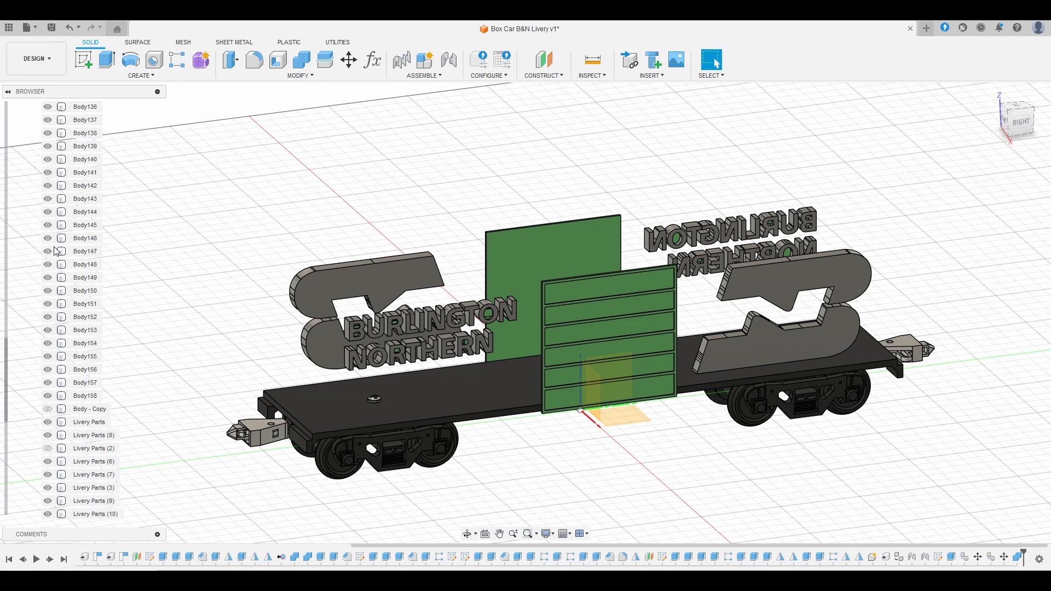
scroll(57, 251, down, 1)
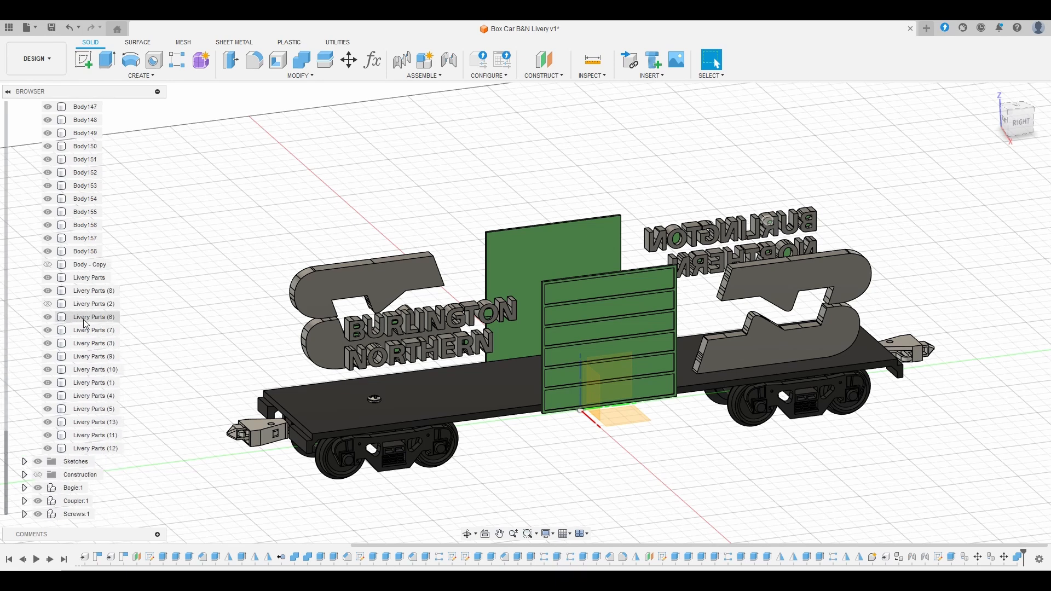
click(85, 281)
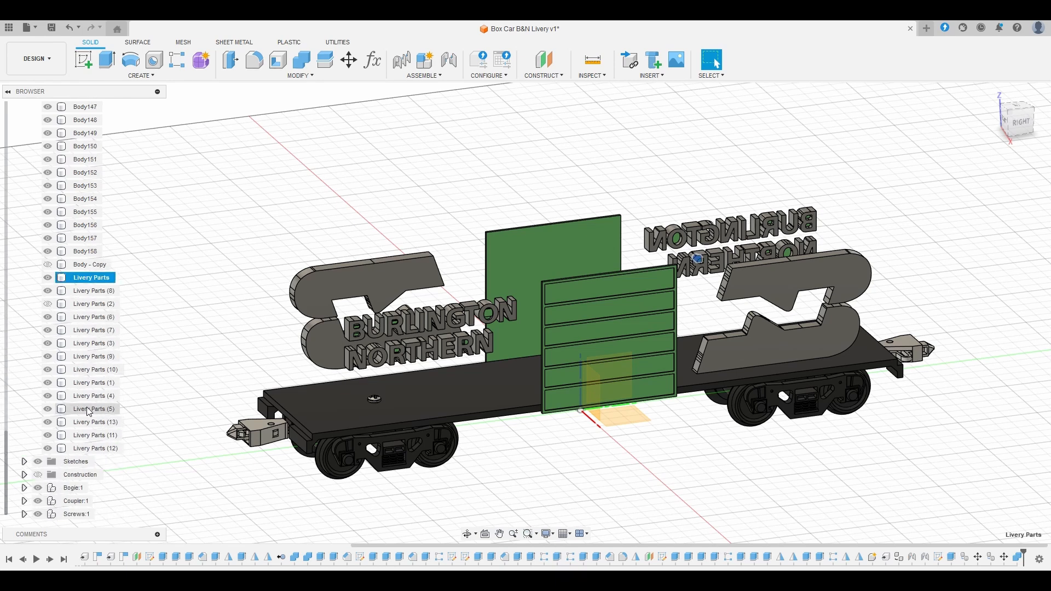
shift+click(87, 449)
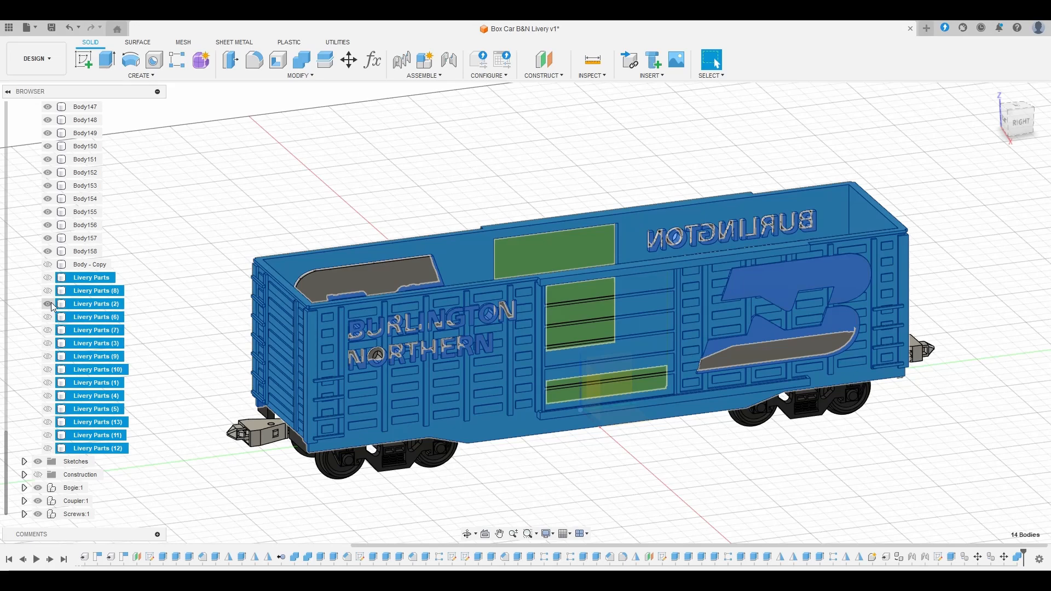
key(v)
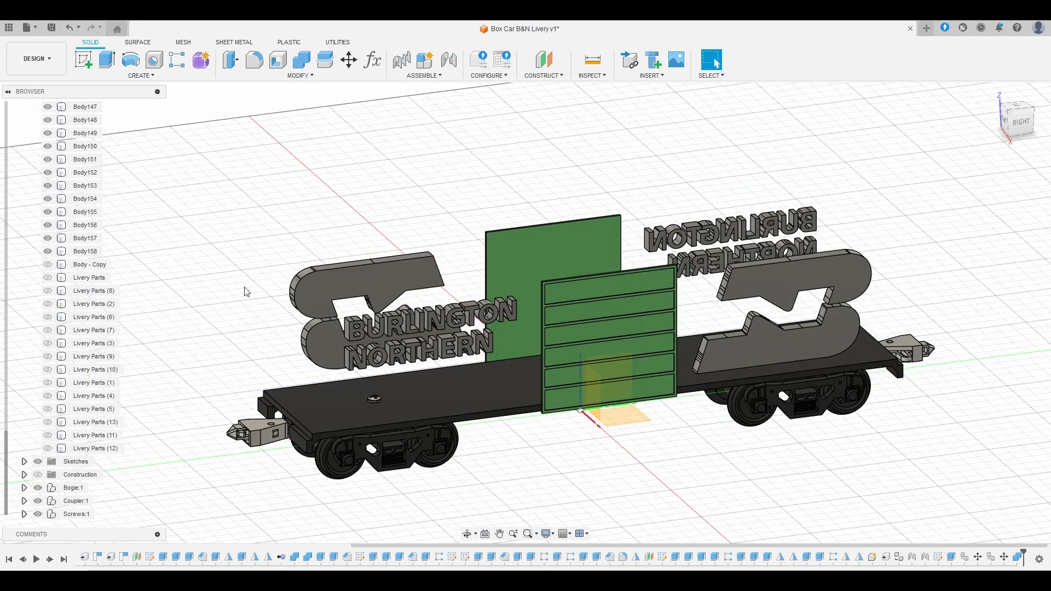
mouse_move(246, 291)
shift+middle_down()
mouse_move(218, 277)
mouse_move(214, 252)
mouse_move(244, 276)
mouse_move(233, 267)
mouse_move(329, 277)
mouse_move(241, 288)
shift+middle_up()
click(48, 265)
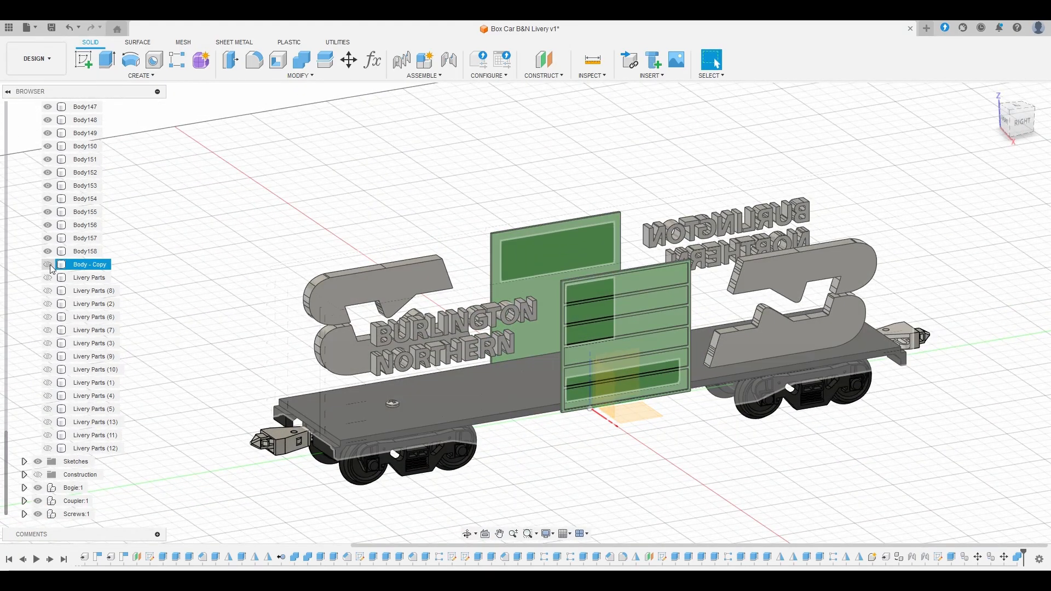
mouse_move(418, 149)
shift+middle_down()
mouse_move(404, 155)
mouse_move(412, 167)
shift+middle_up()
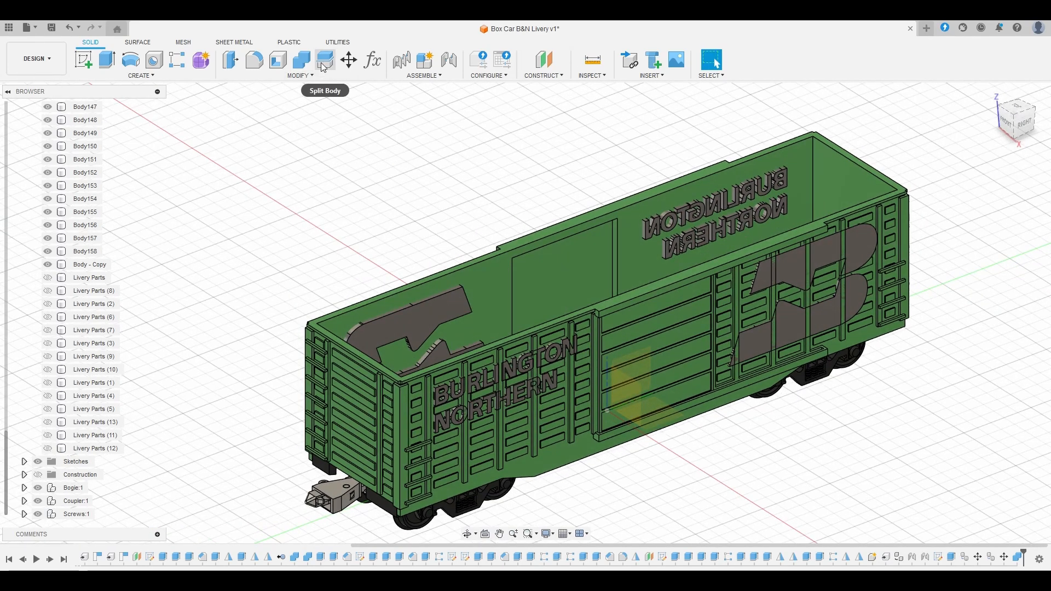
Step: Combine Body - Copy as target with tool bodies Body119 through Body158, using the Intersect operation with Keep Tools off
click(302, 61)
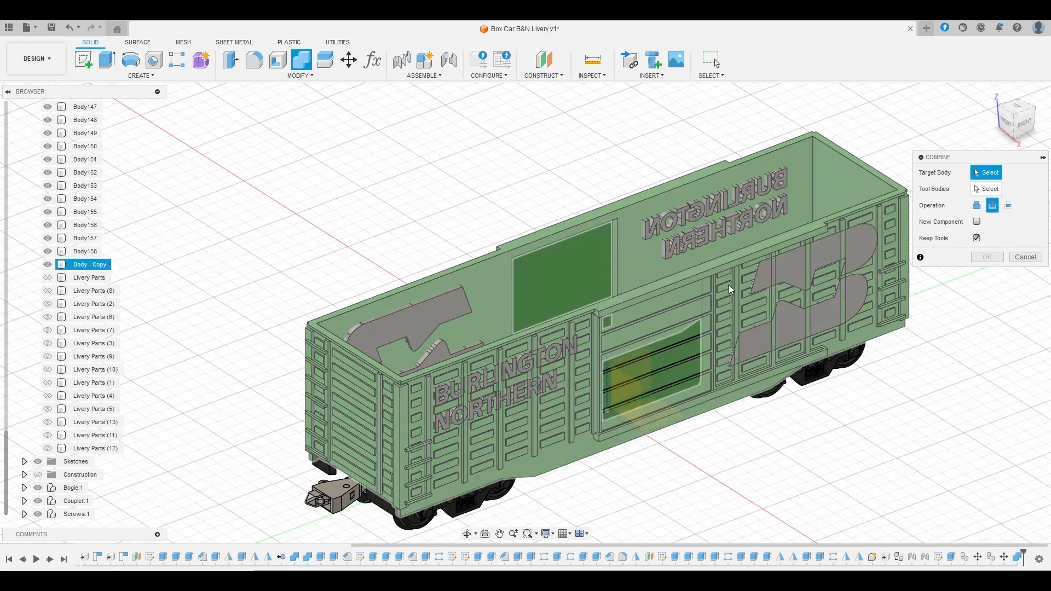
click(729, 286)
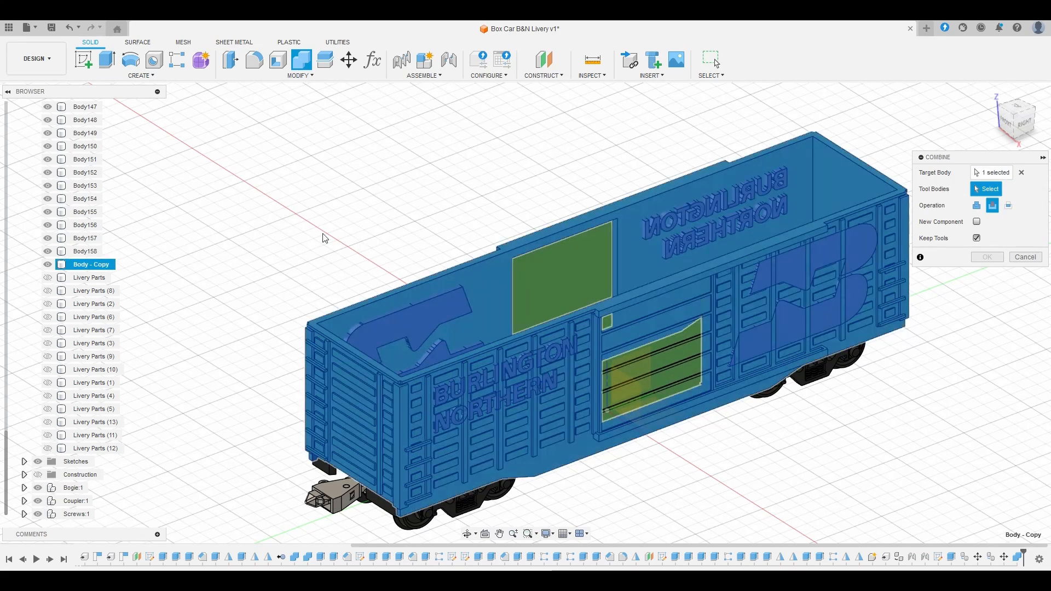
scroll(88, 238, up, 5)
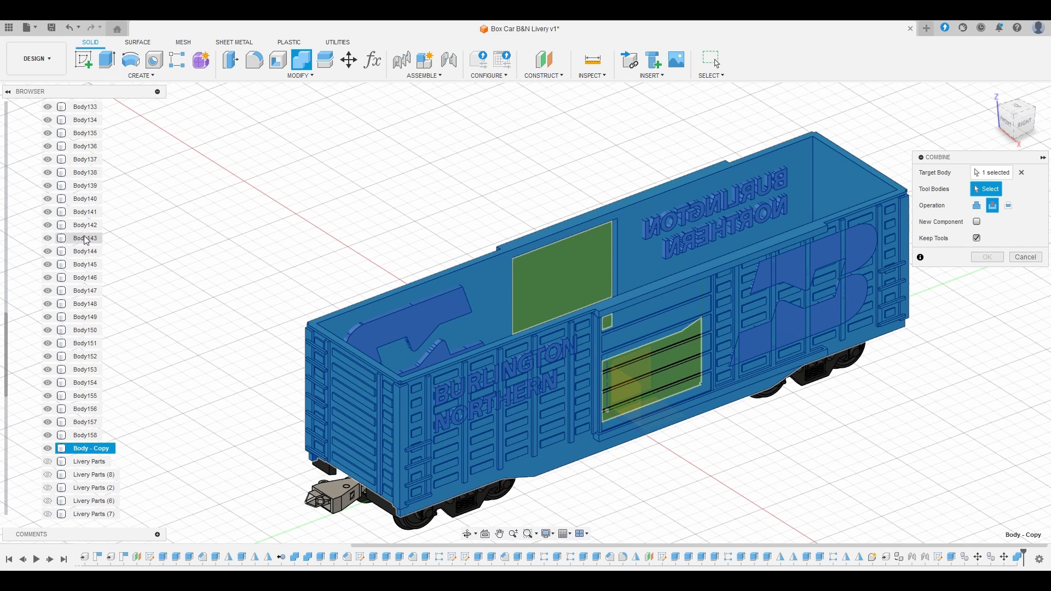
scroll(87, 241, up, 2)
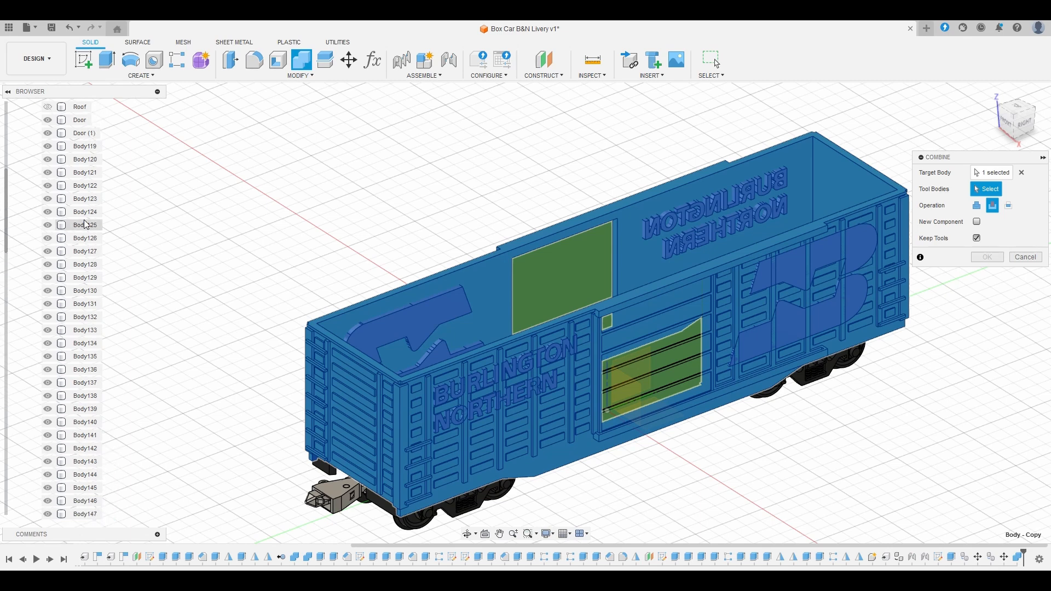
click(87, 160)
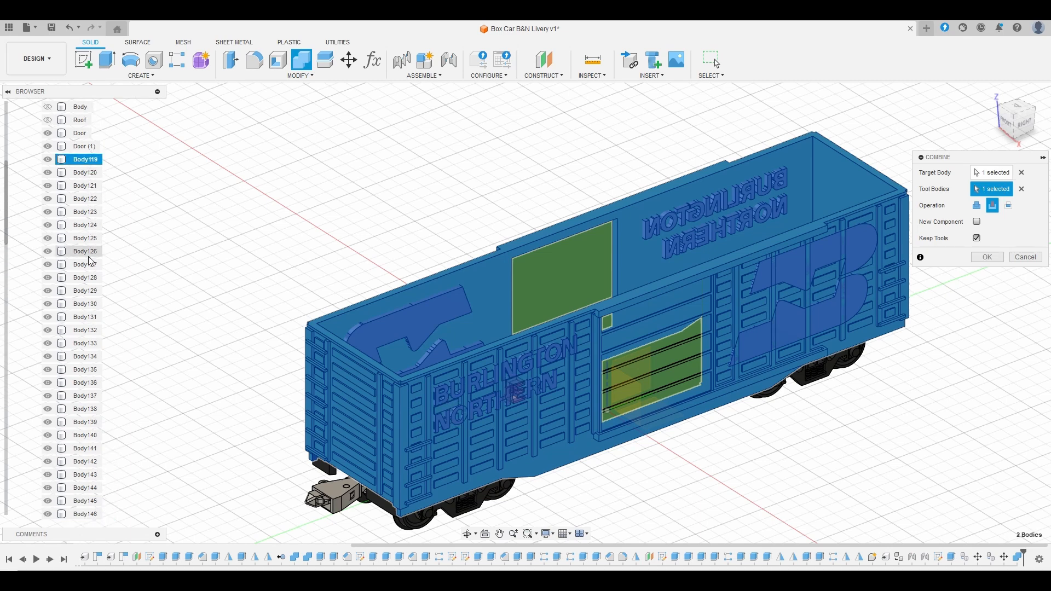
scroll(90, 109, down, 4)
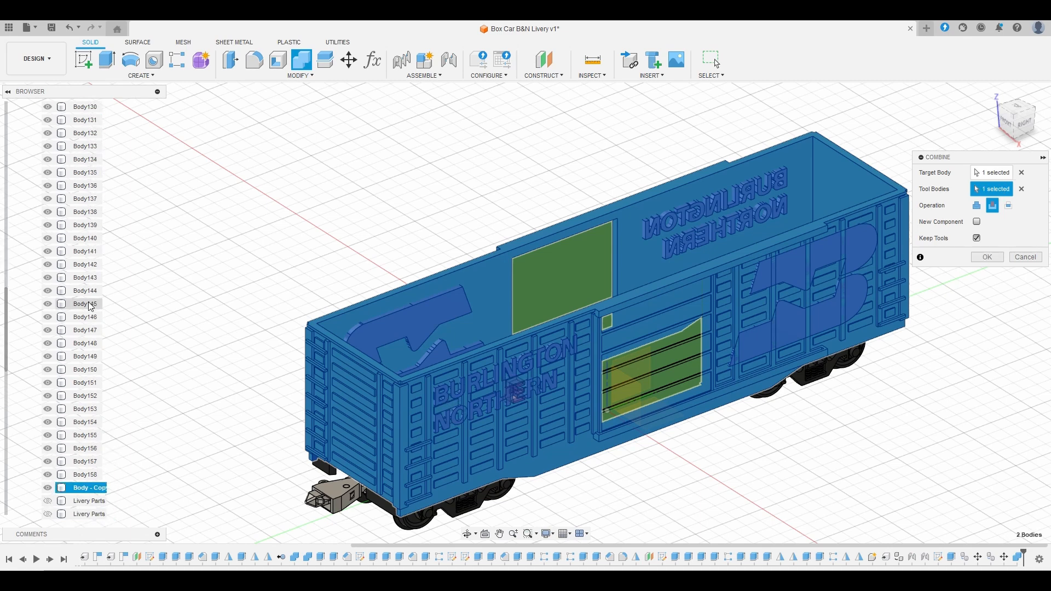
shift+click(85, 474)
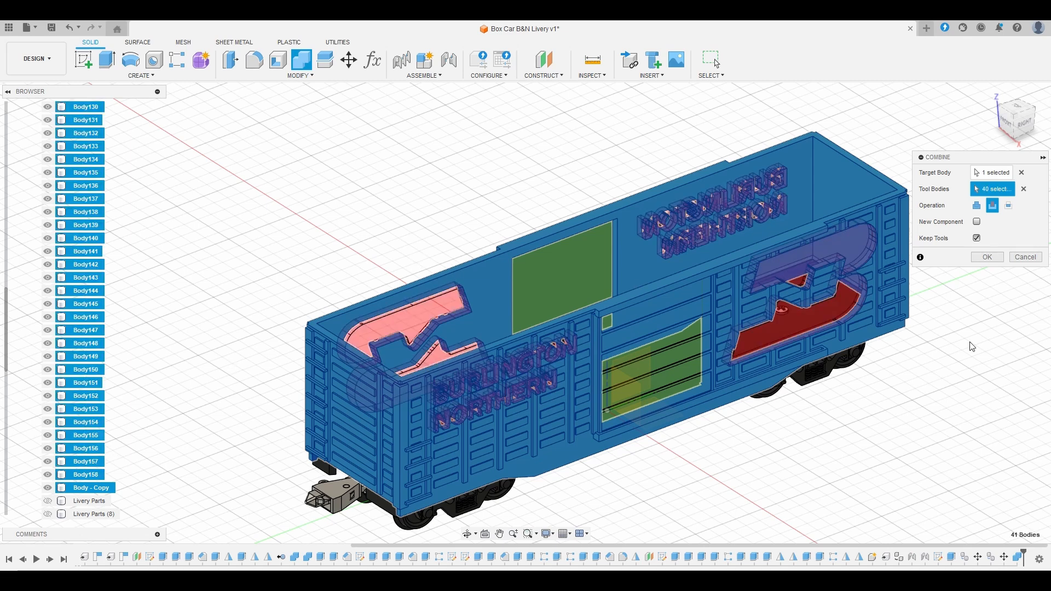
click(1009, 206)
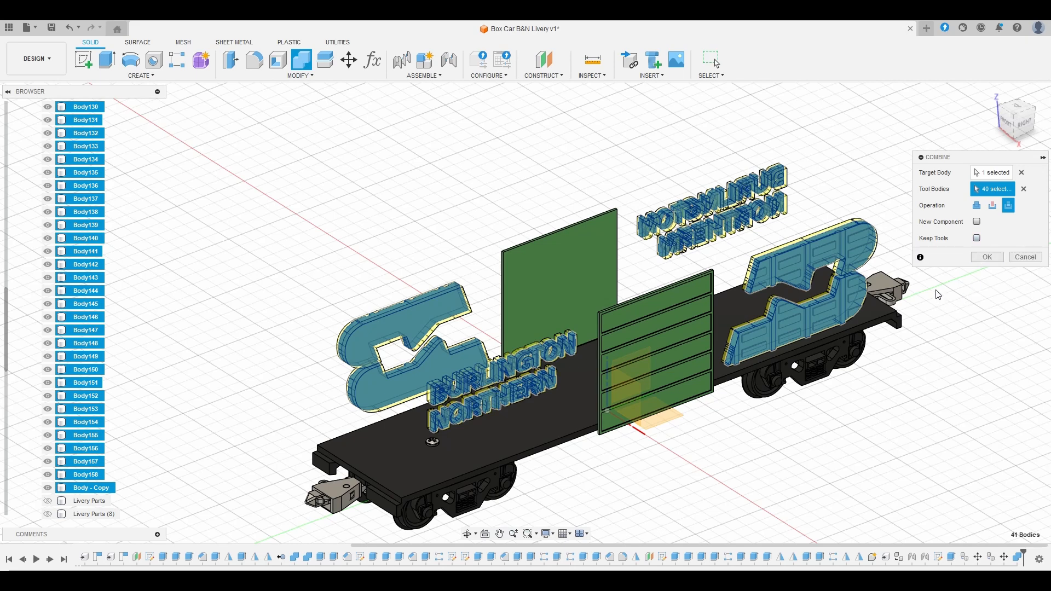
click(996, 261)
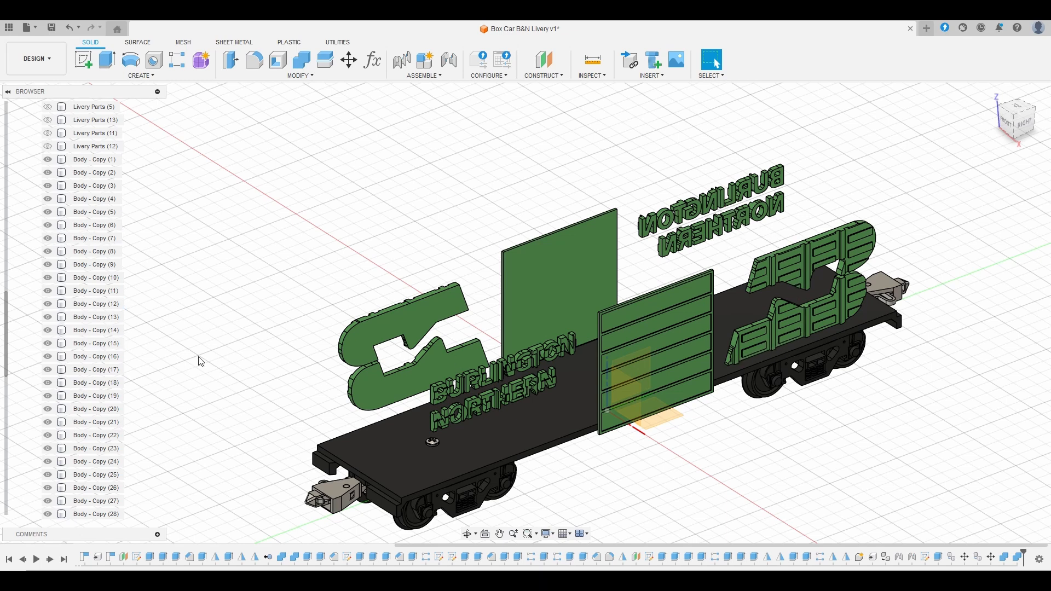
Step: Apply the design's white appearance to the intersected pieces Body - Copy (1) through Body - Copy (39)
scroll(106, 345, up, 3)
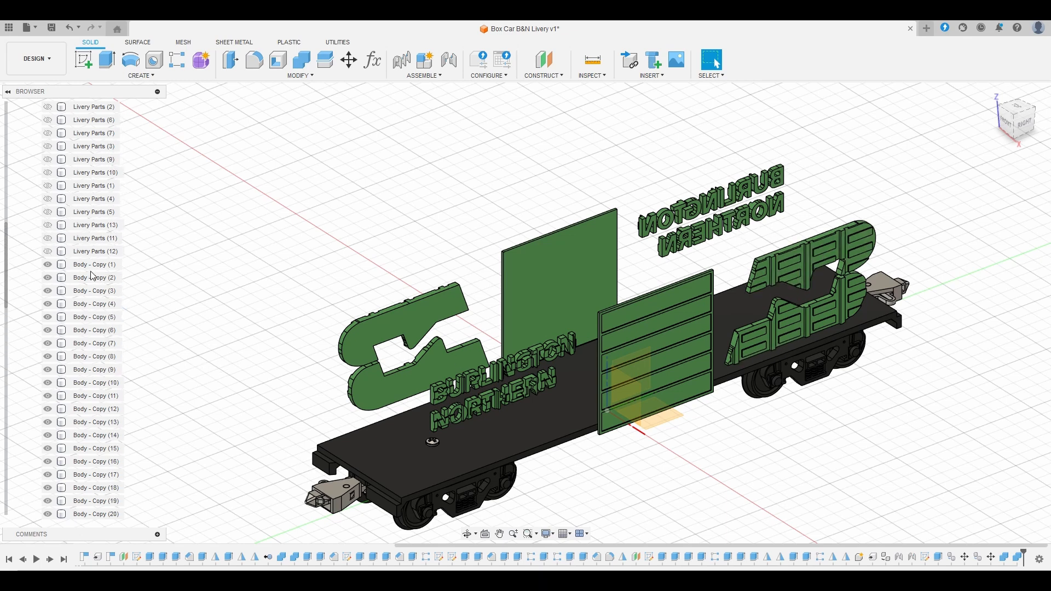
scroll(92, 274, down, 5)
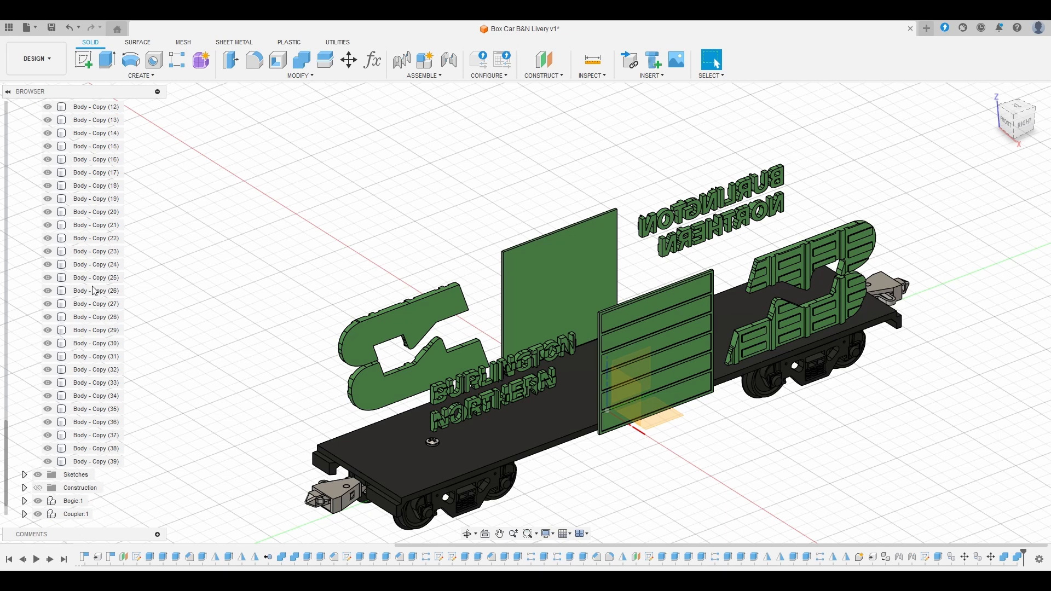
scroll(112, 300, up, 2)
key(a)
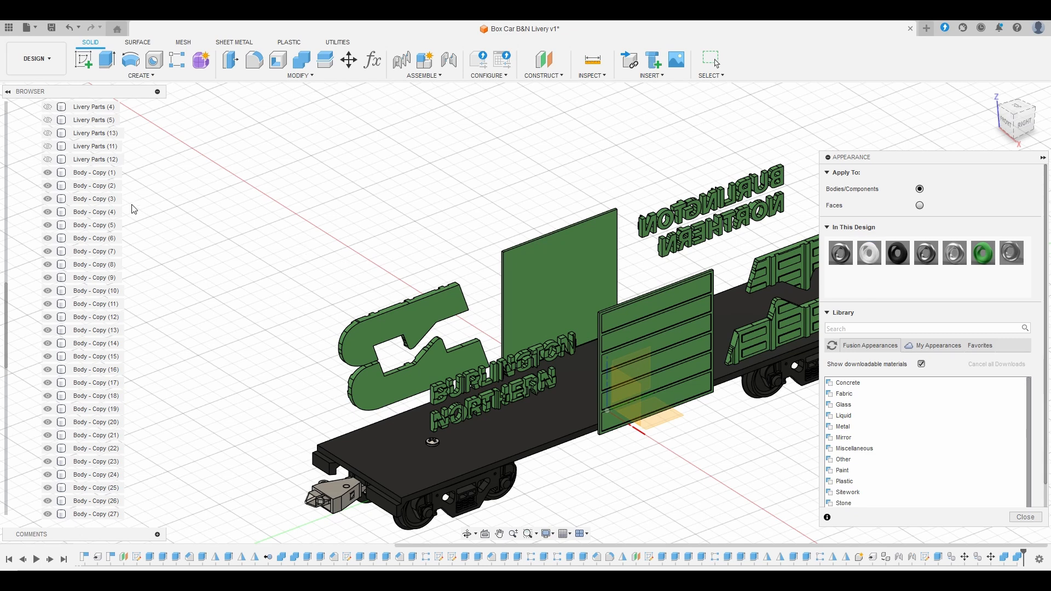
click(87, 173)
scroll(115, 271, down, 1)
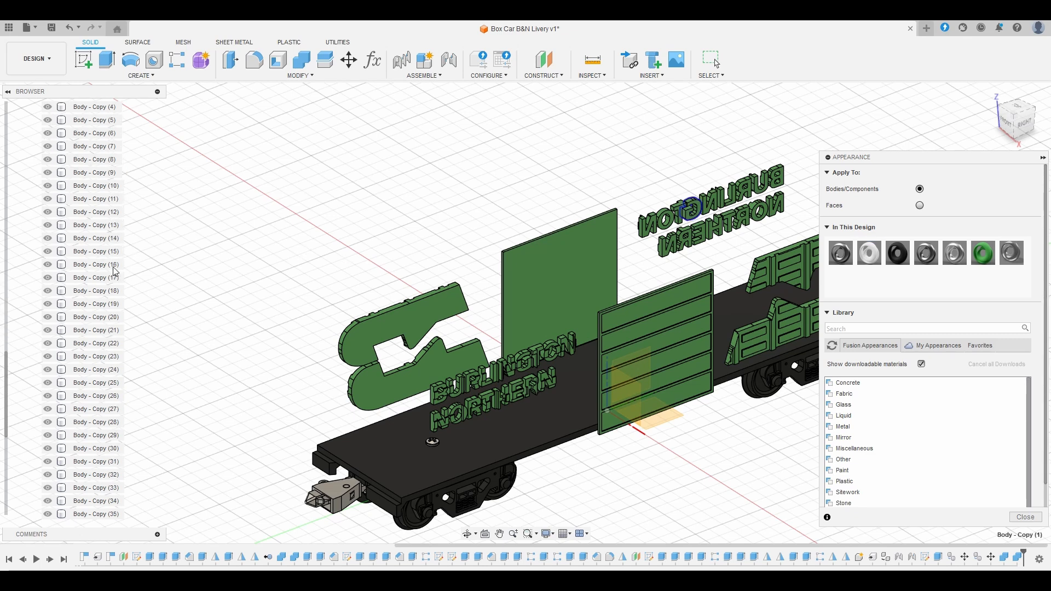
scroll(93, 175, down, 5)
shift+click(84, 450)
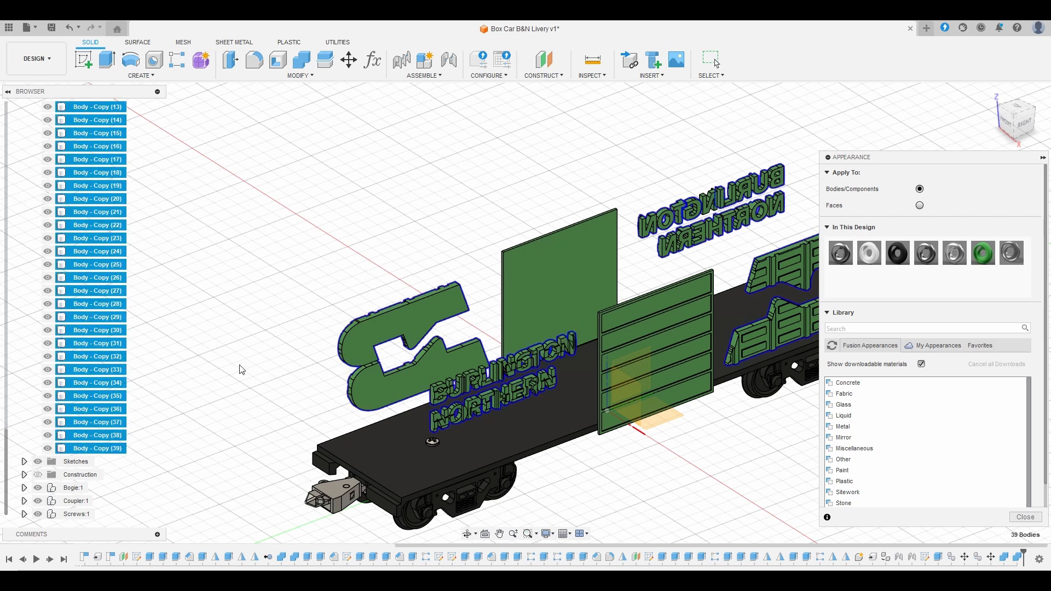
drag(855, 255, 115, 257)
click(208, 257)
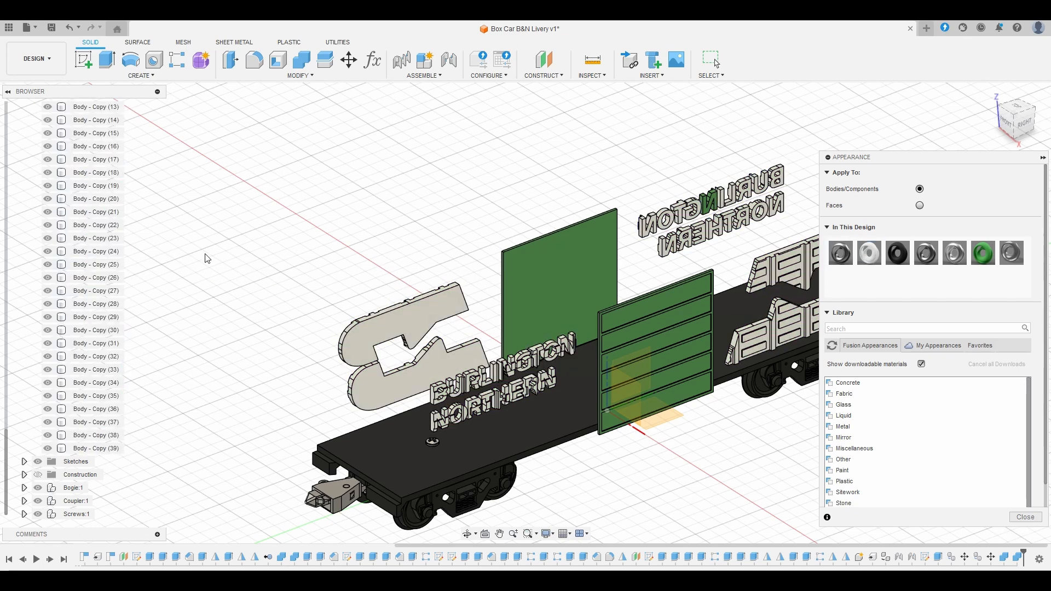
click(1034, 517)
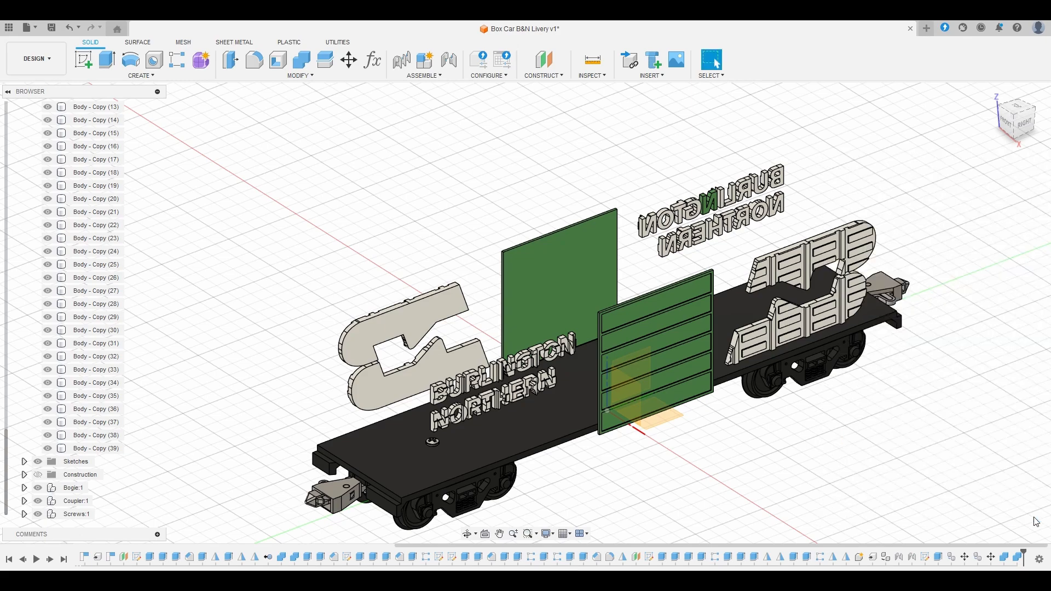
Step: Apply the same white appearance to the remaining green N in the BURLINGTON lettering
shift+middle_drag(830, 459, 995, 451)
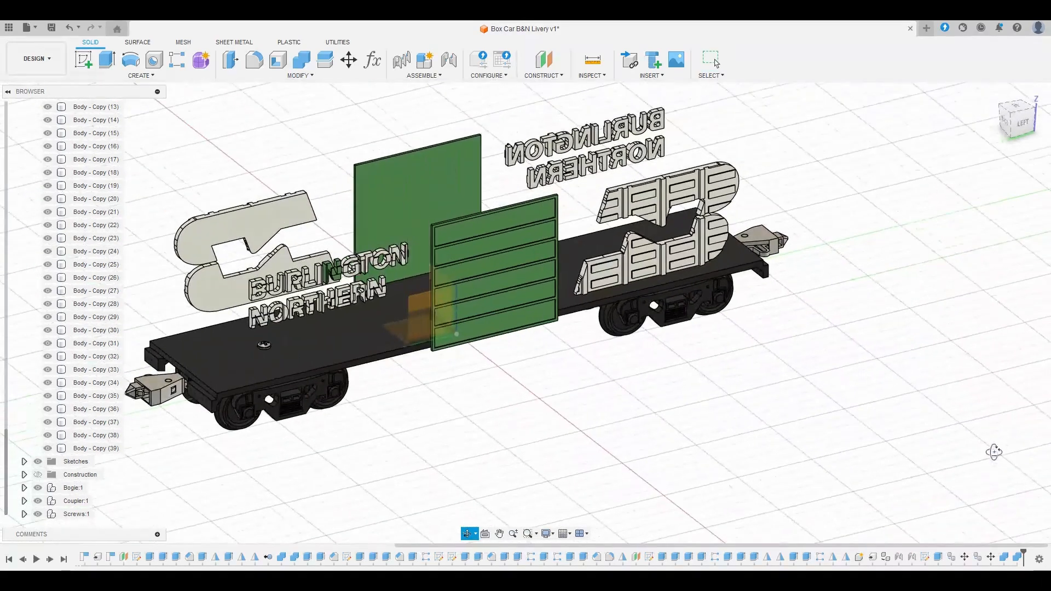
scroll(367, 250, up, 5)
middle_drag(316, 256, 533, 240)
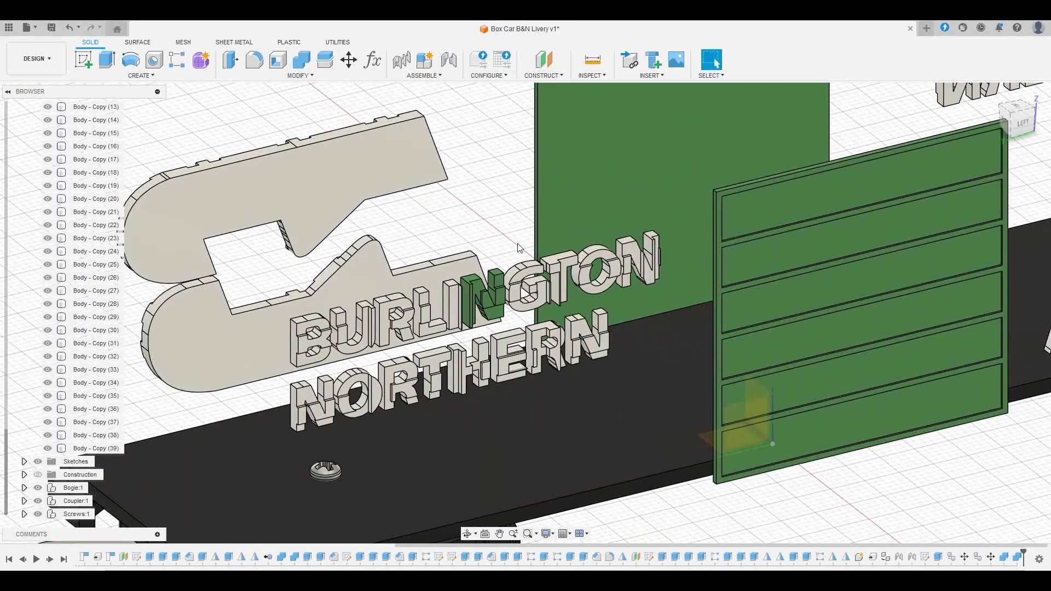
key(a)
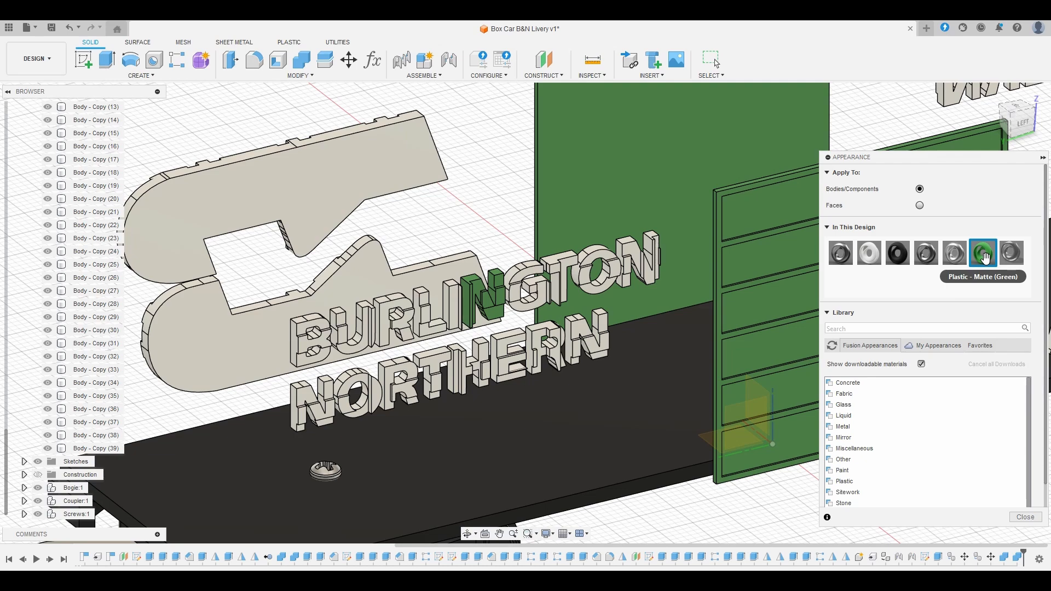
drag(869, 252, 481, 292)
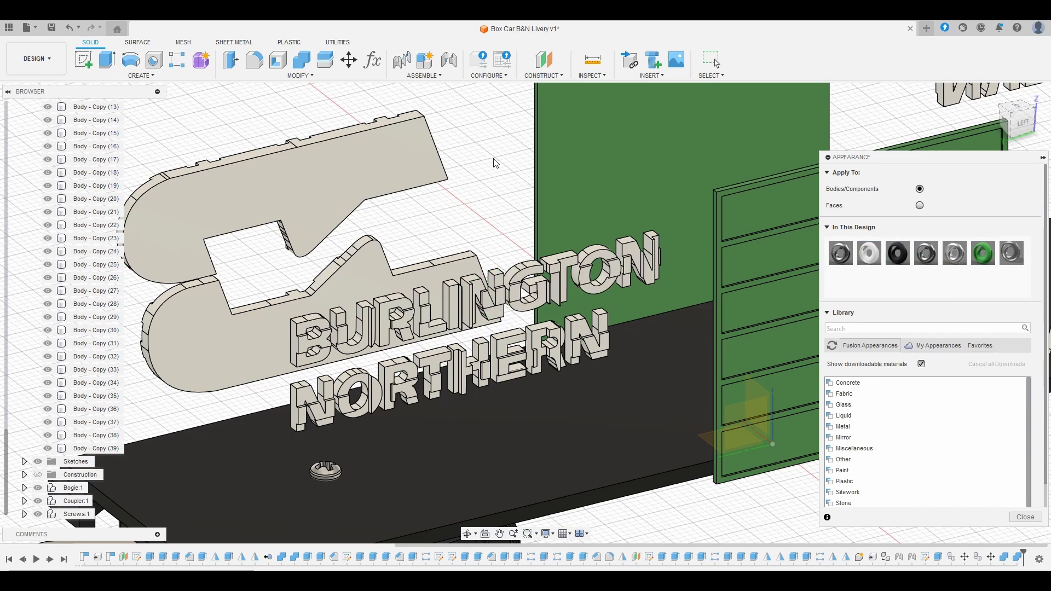
scroll(693, 326, down, 5)
middle_drag(694, 325, 595, 435)
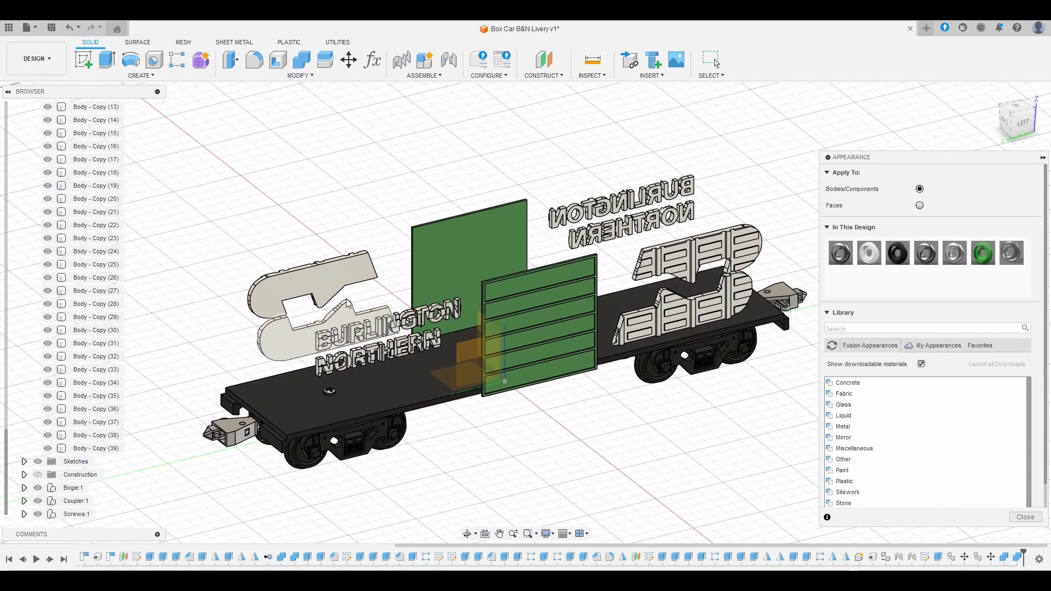
click(1025, 517)
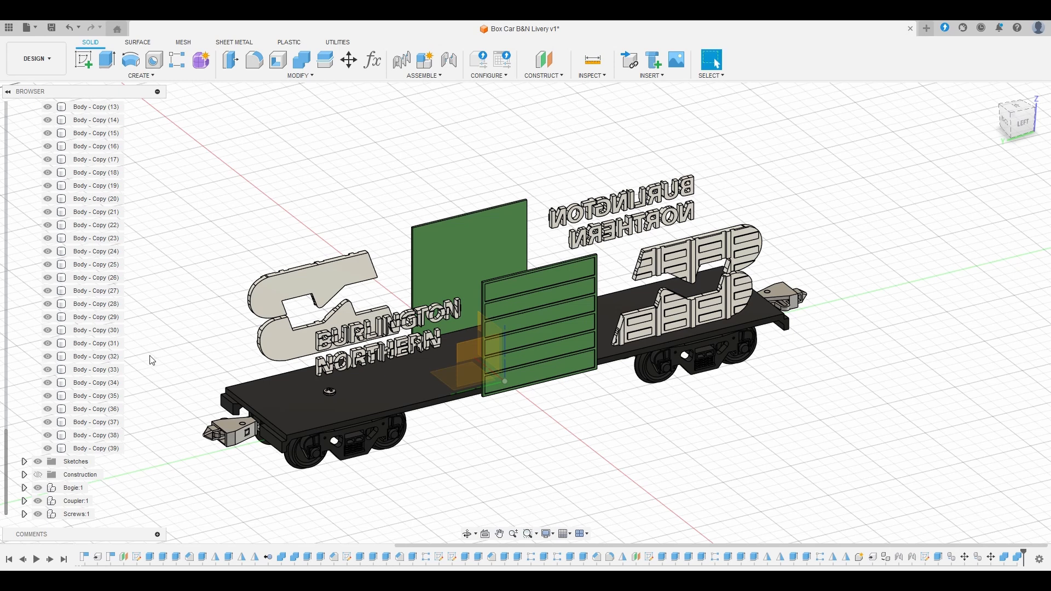
Step: Show the Body and all the hidden Livery Parts bodies, from Livery Parts through Livery Parts (12)
scroll(75, 351, up, 5)
scroll(75, 351, up, 5)
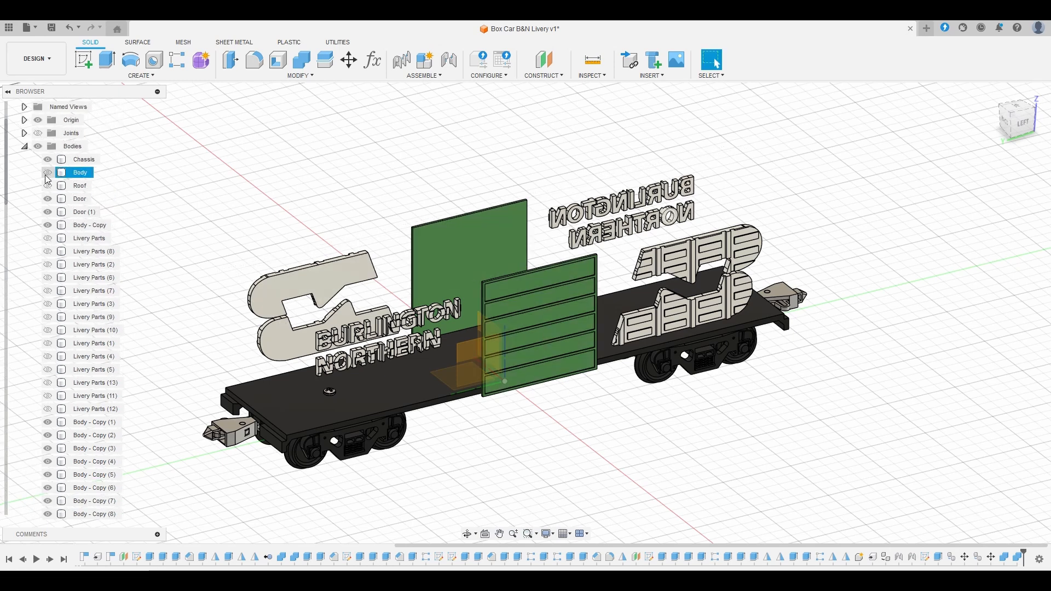
click(48, 172)
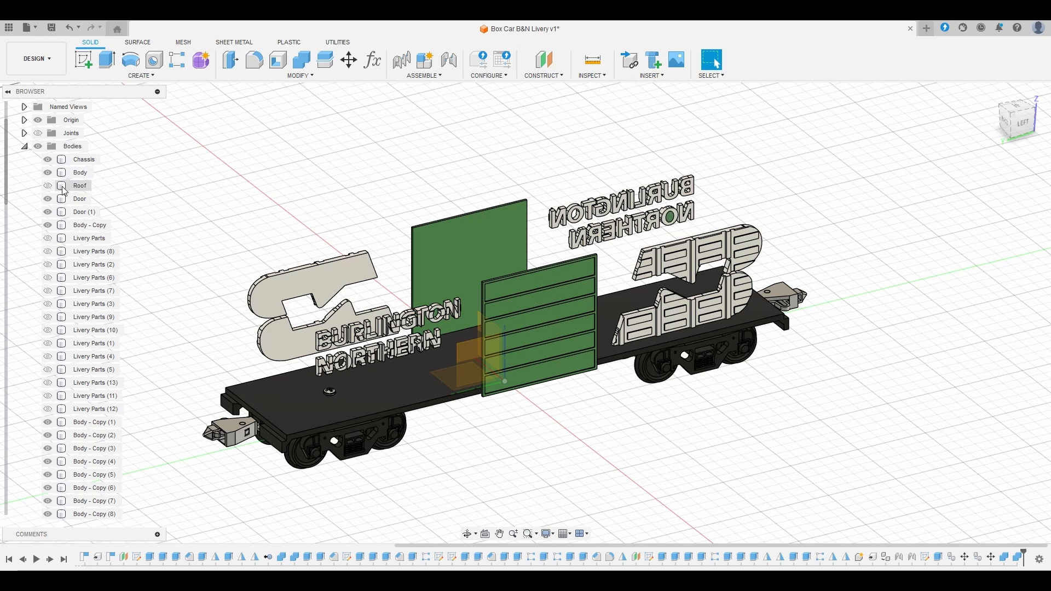
click(88, 238)
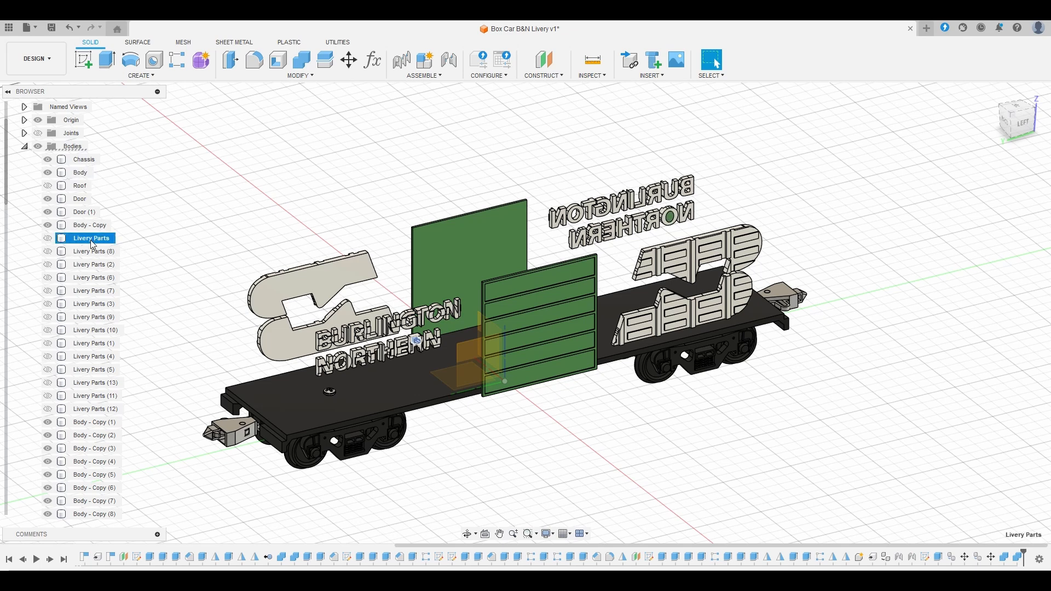
shift+click(99, 411)
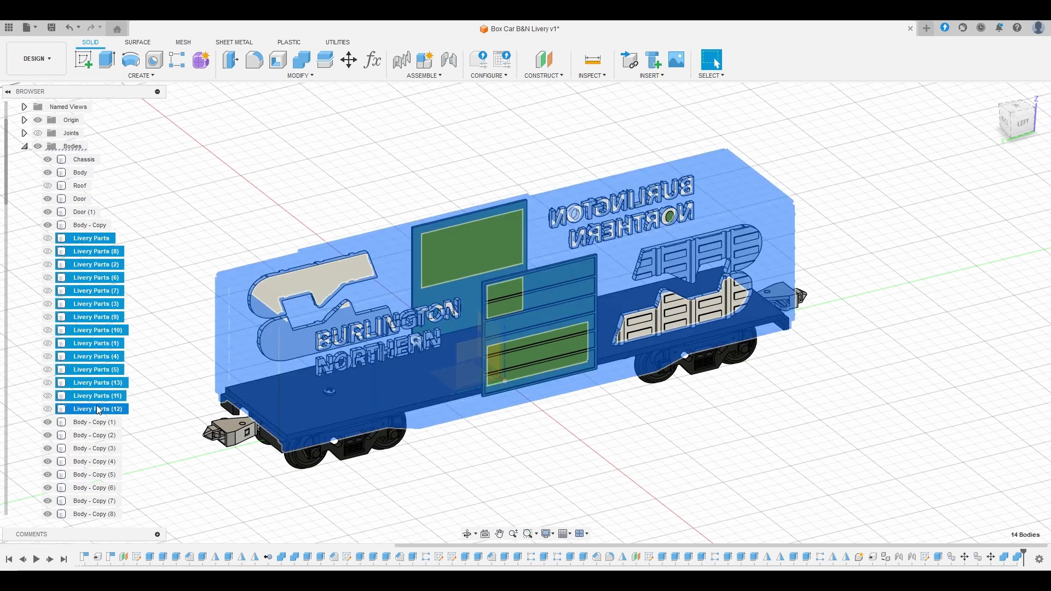
key(v)
click(553, 430)
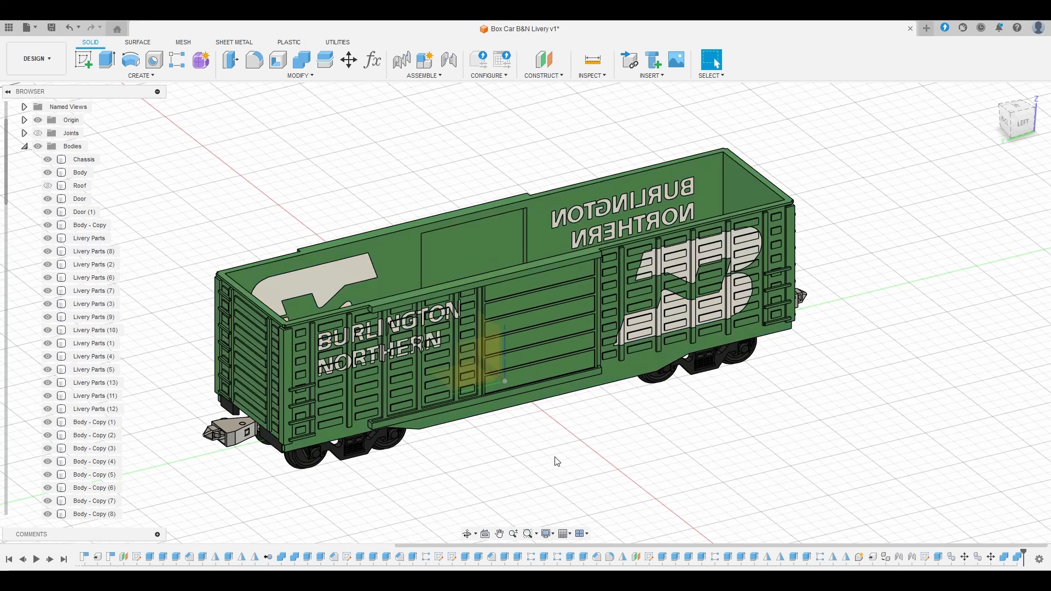
Step: Show all bodies in the Bodies folder so the Roof is displayed on the box car
shift+middle_drag(554, 458, 503, 422)
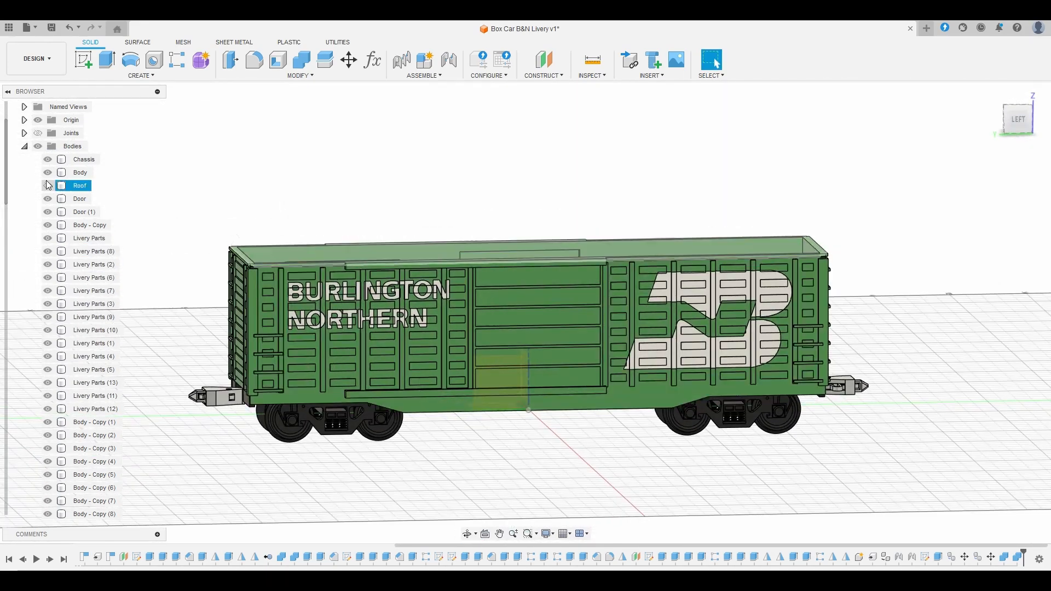
right_click(68, 146)
click(92, 213)
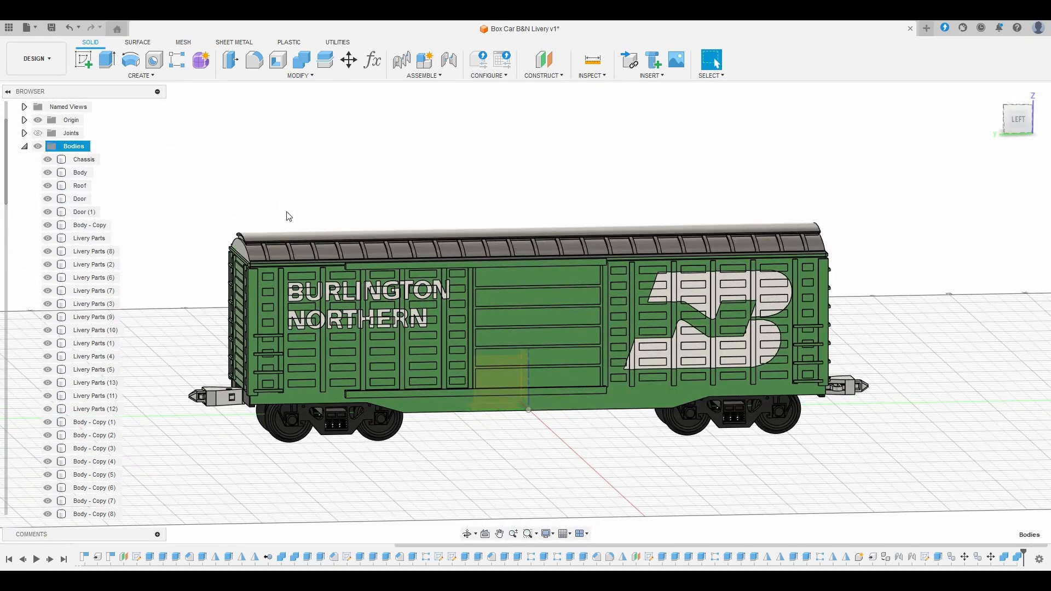
Step: Examine the lettering and emblem on the box car's left side, straight on and at an angle
shift+middle_drag(247, 183, 218, 197)
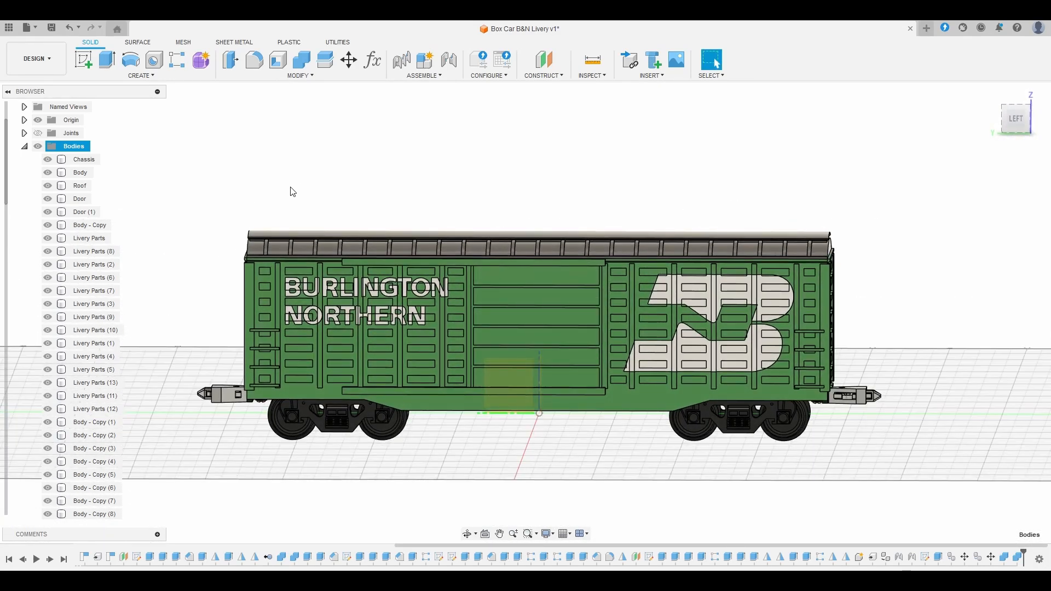
middle_drag(291, 191, 323, 197)
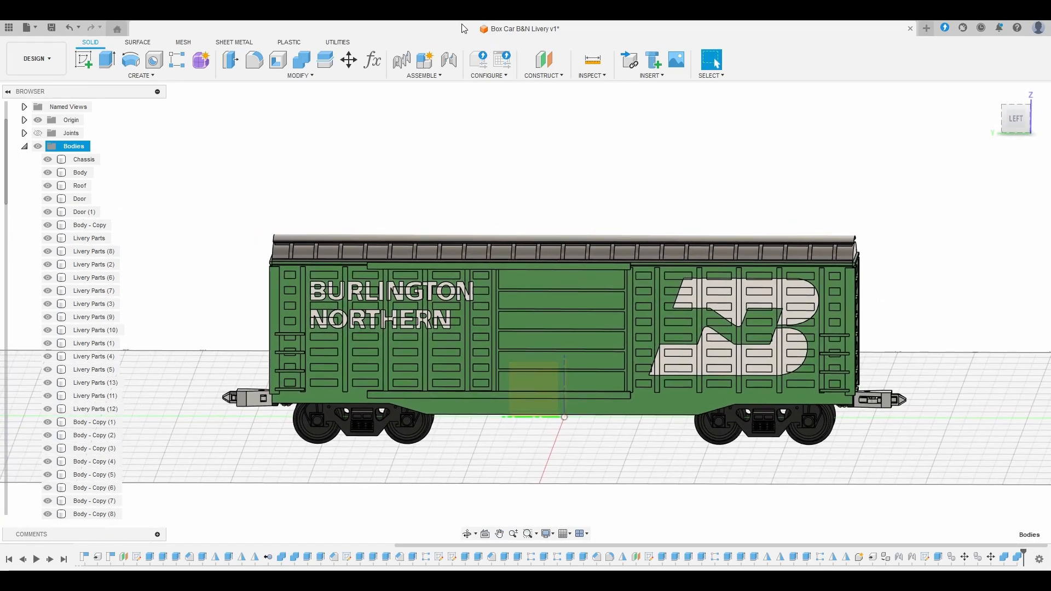
click(474, 295)
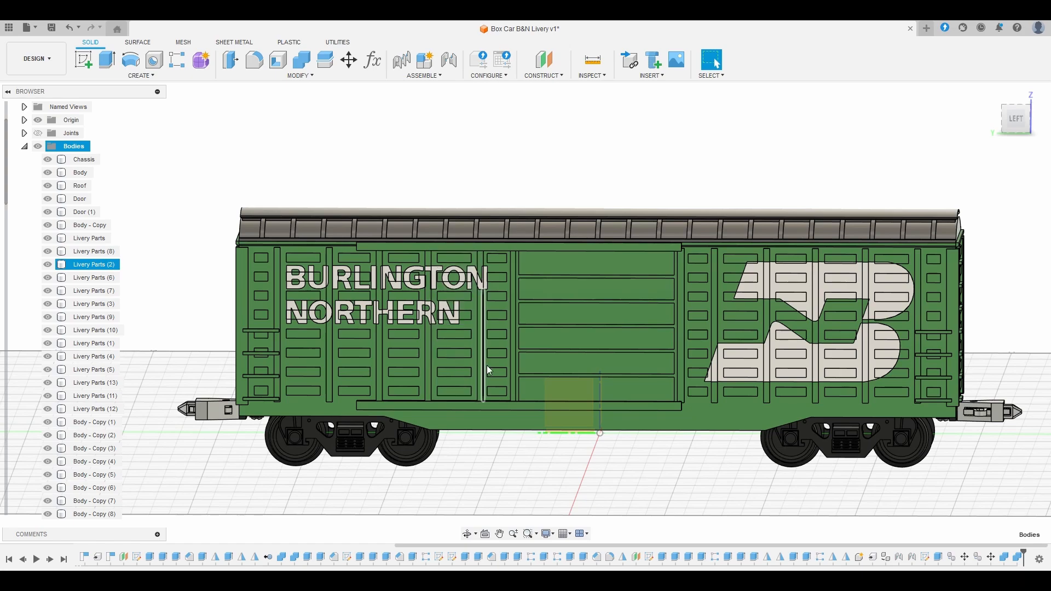
scroll(484, 369, up, 2)
middle_drag(484, 369, 458, 373)
click(458, 460)
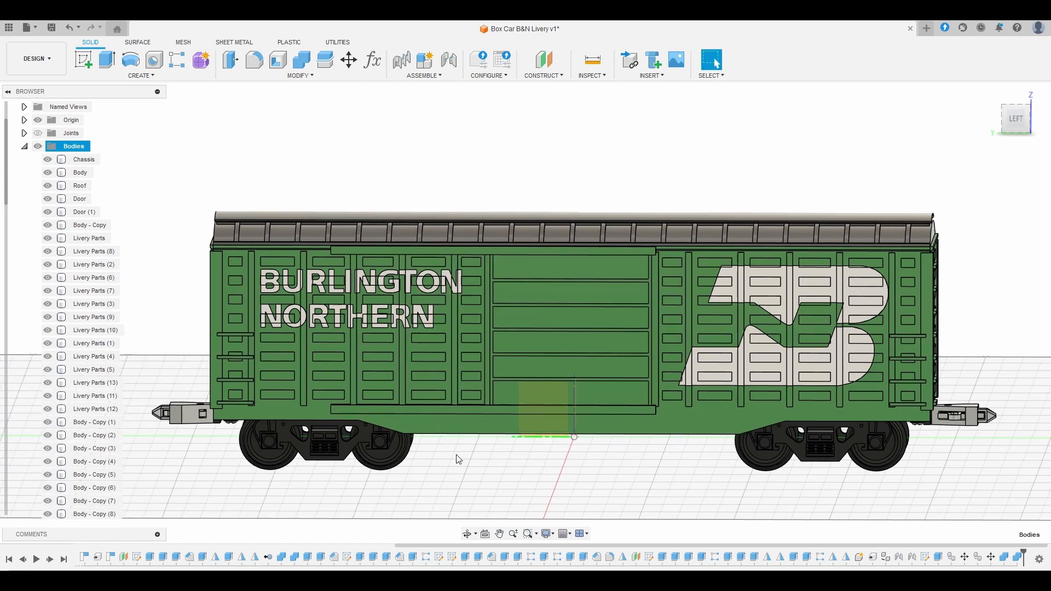
mouse_move(476, 492)
shift+middle_down()
mouse_move(589, 478)
mouse_move(478, 491)
shift+middle_up()
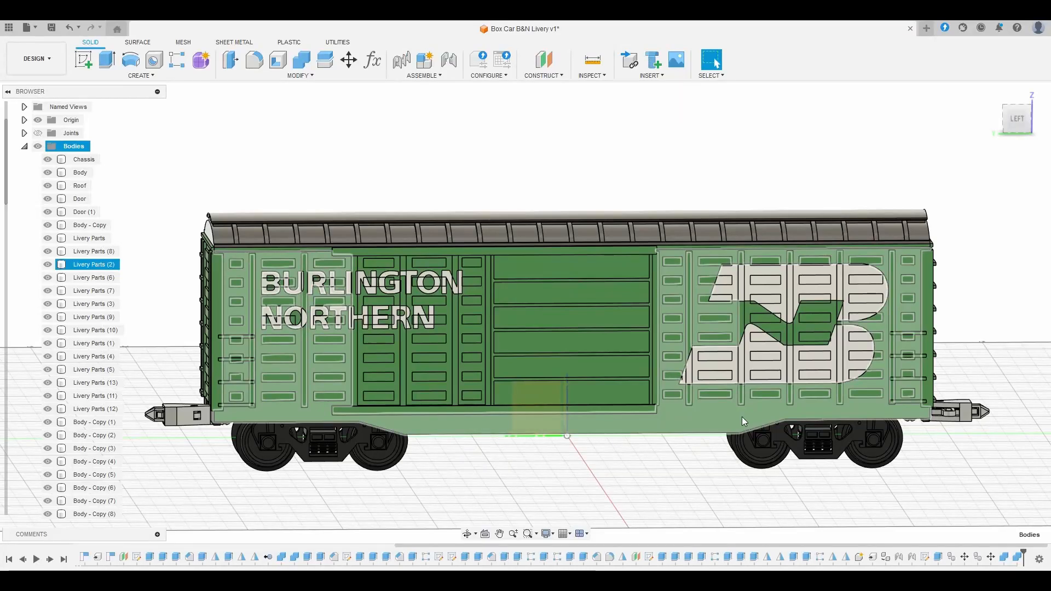
click(1024, 128)
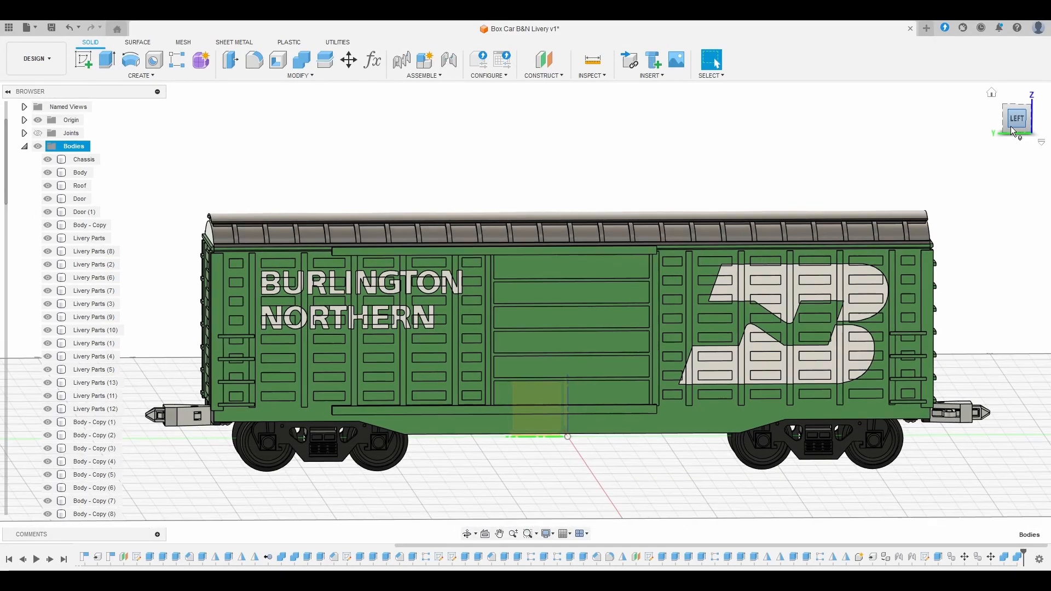
scroll(606, 183, down, 3)
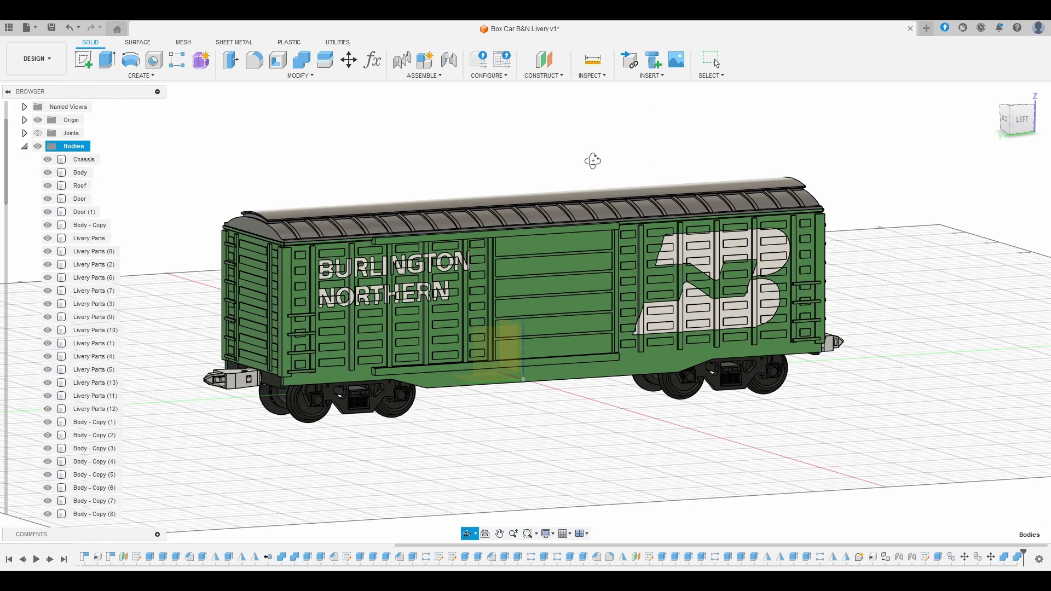
scroll(538, 202, up, 5)
scroll(486, 247, down, 4)
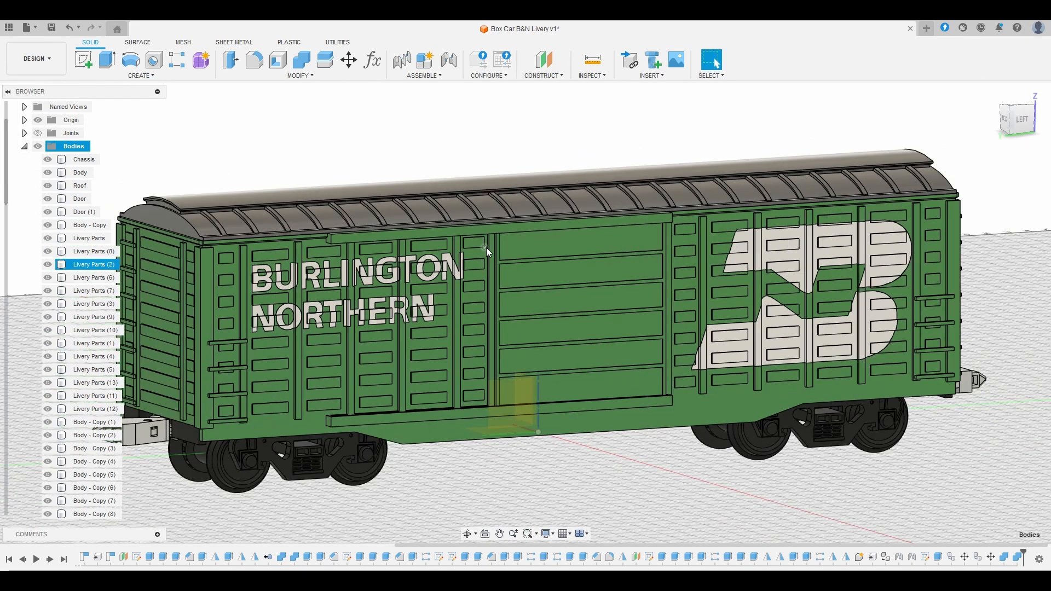
middle_drag(468, 245, 485, 244)
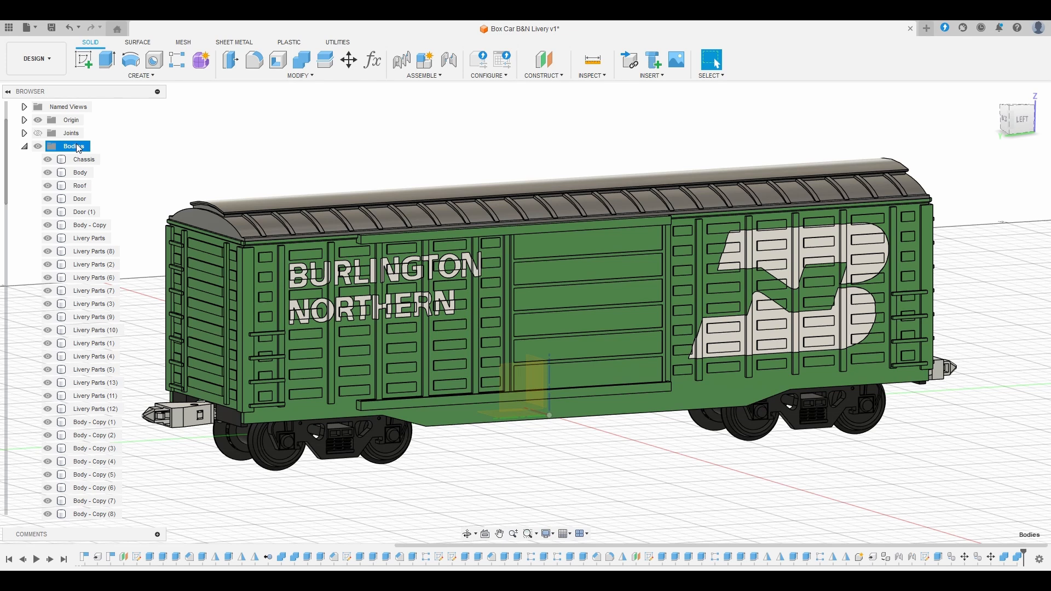
Step: Create two new groups in the Bodies folder
right_click(78, 148)
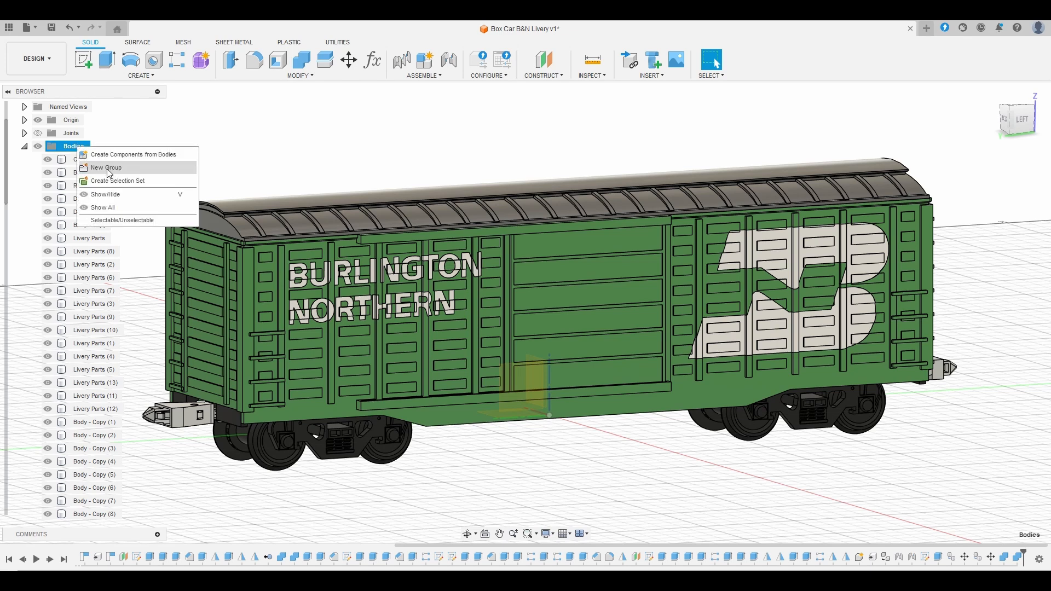
click(109, 168)
right_click(79, 147)
click(109, 168)
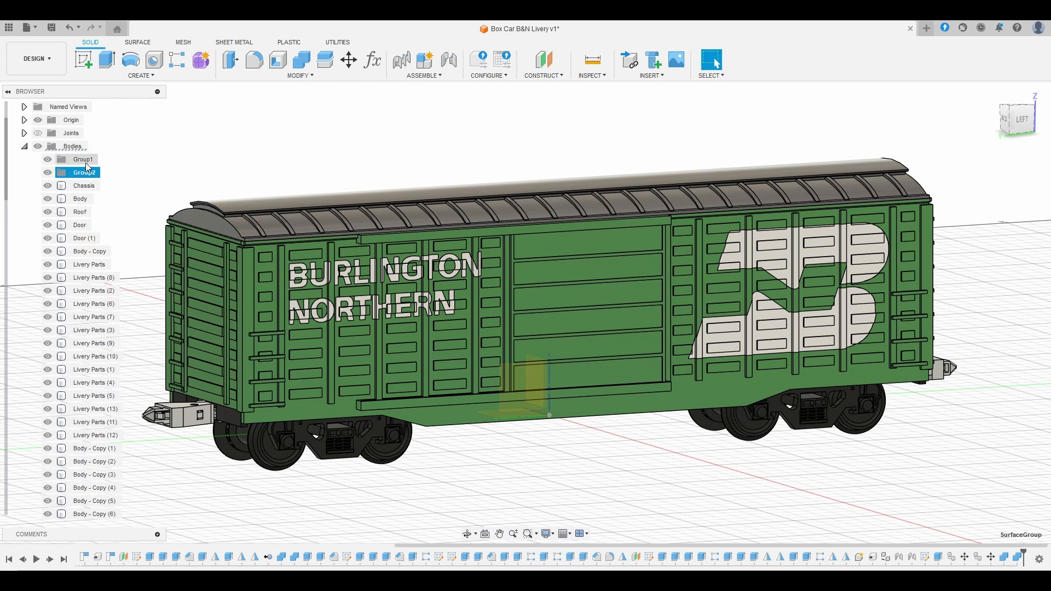
Step: Rename the first new group Body Green and the second Body White
click(86, 162)
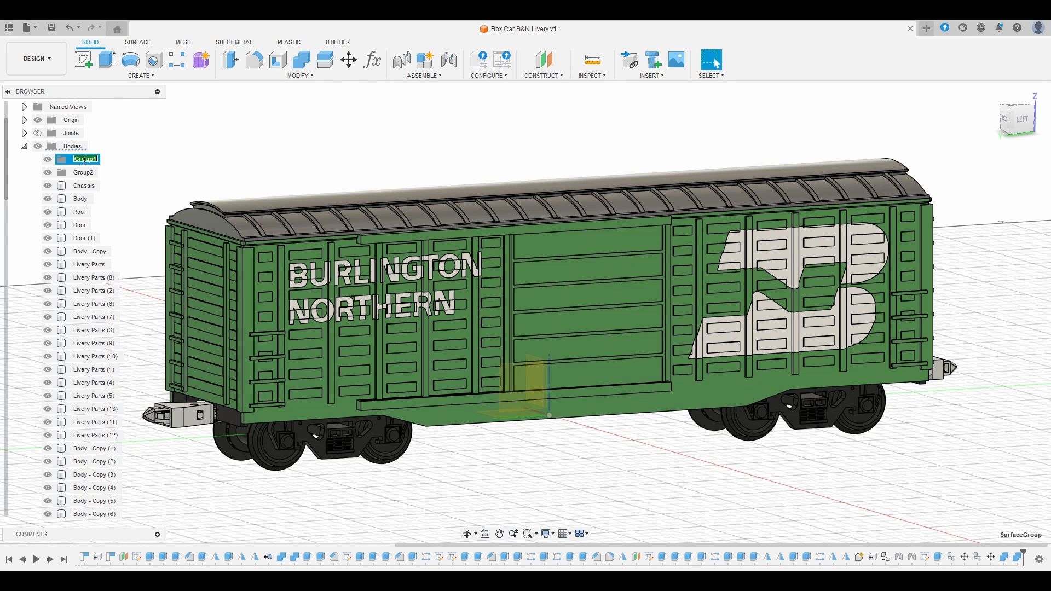
text(Body Gro)
text(en)
key(Return)
click(93, 174)
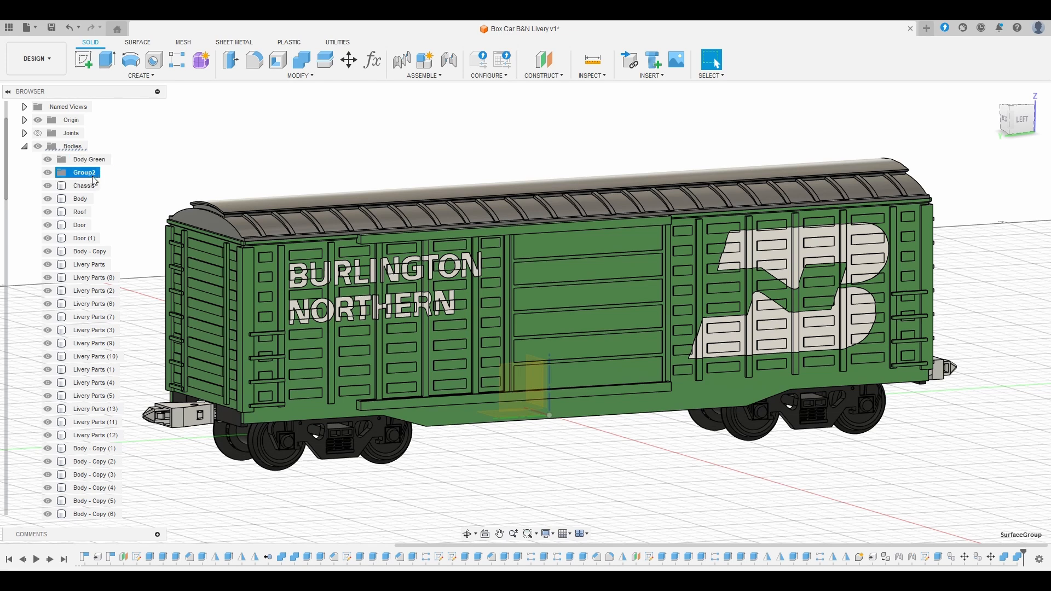
click(91, 173)
text(Body White)
key(Return)
Step: Move the Body and all the Livery Parts bodies, through Livery Parts (12), into the Body Green group
click(81, 198)
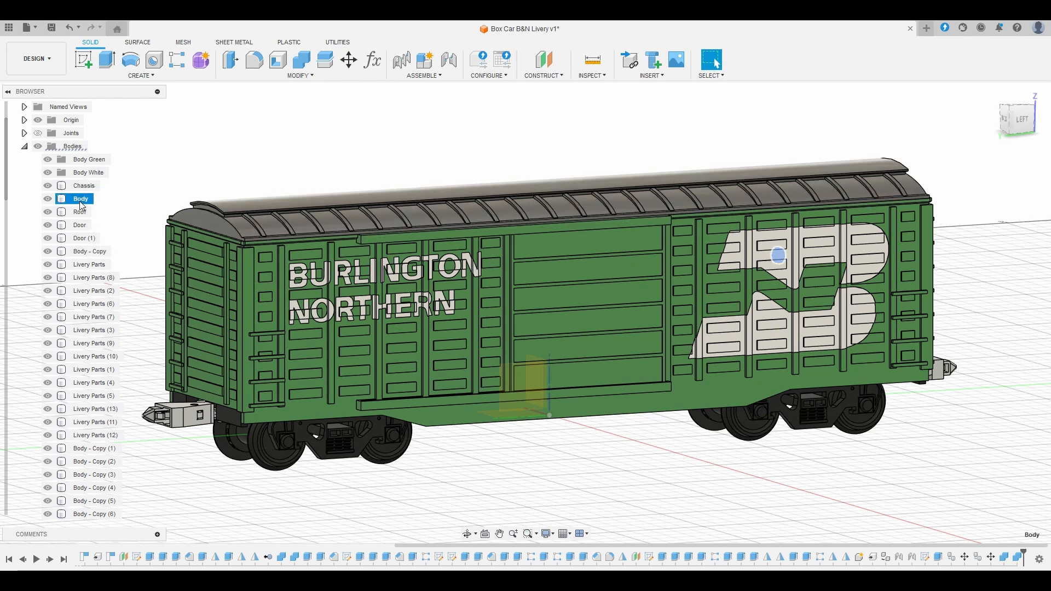
ctrl+click(89, 268)
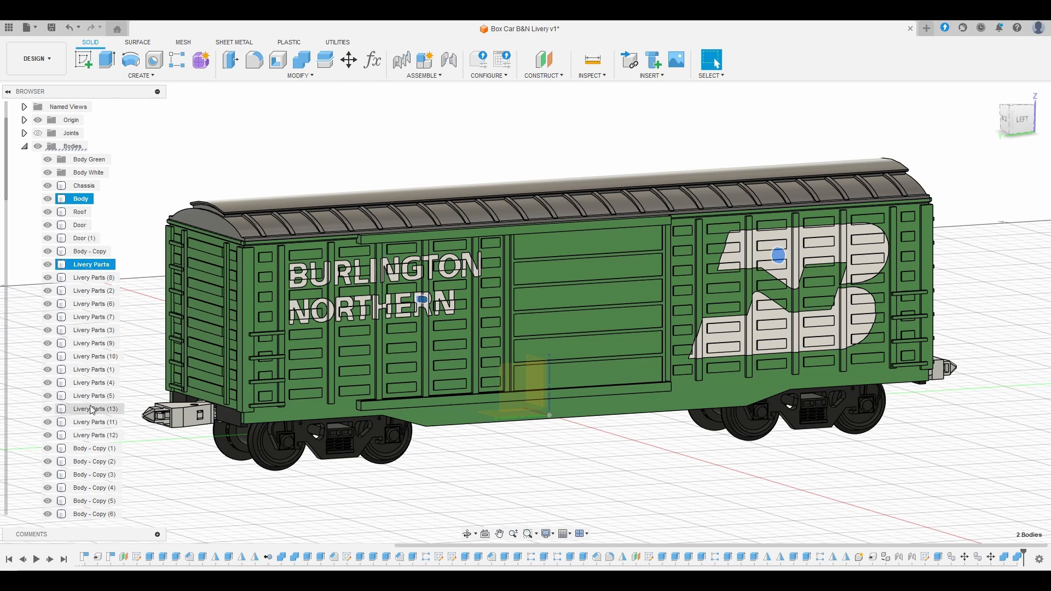
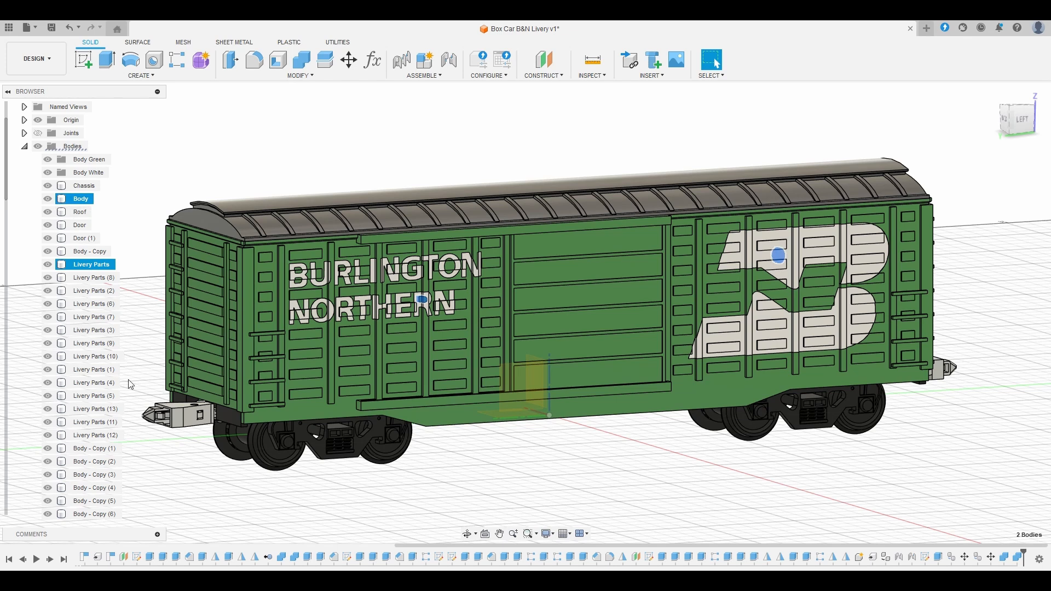
shift+click(95, 435)
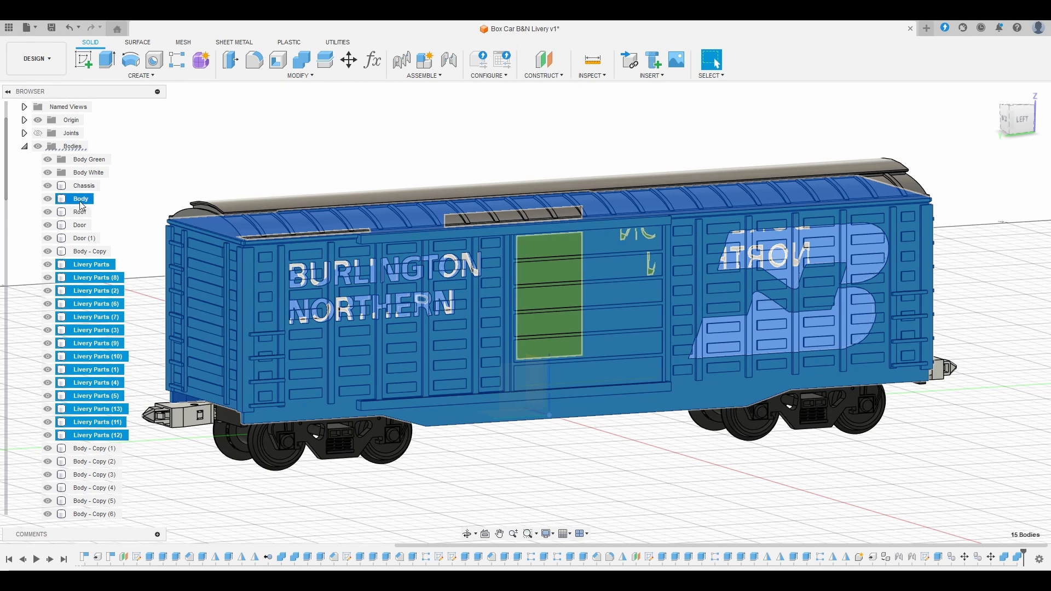
drag(79, 199, 103, 161)
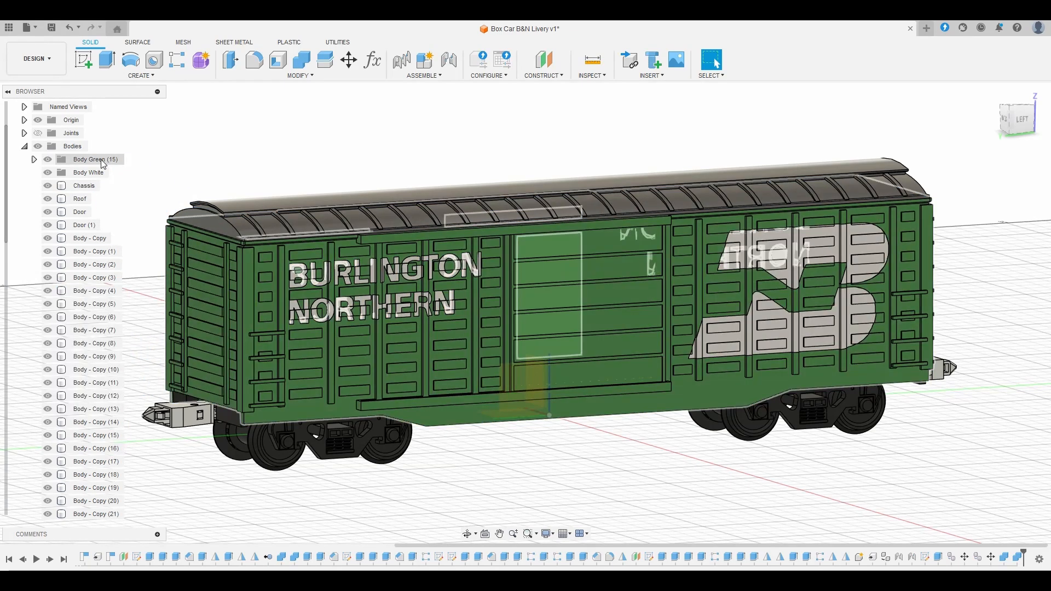
Step: Move Body - Copy and Body - Copy (1) through Body - Copy (39) into the Body White group
click(98, 242)
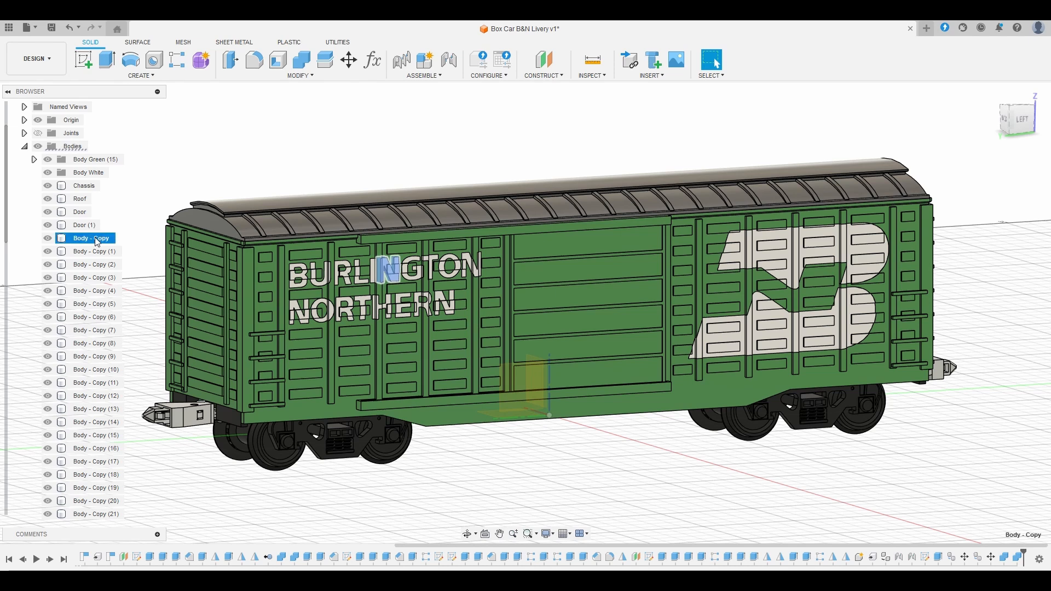
scroll(94, 307, down, 7)
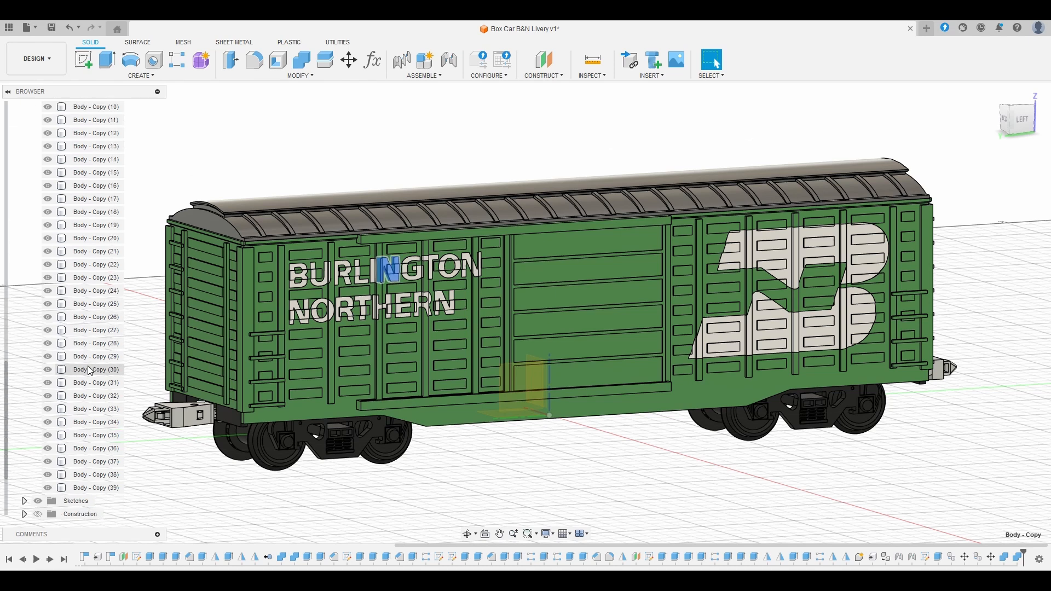
shift+click(93, 487)
scroll(99, 320, up, 5)
scroll(98, 320, up, 2)
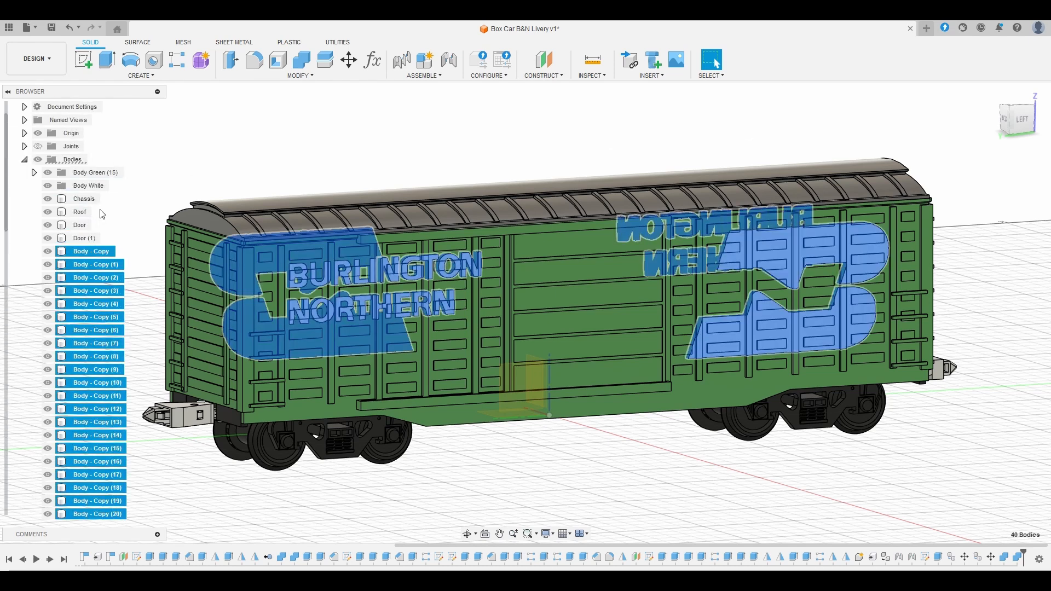
drag(91, 258, 99, 188)
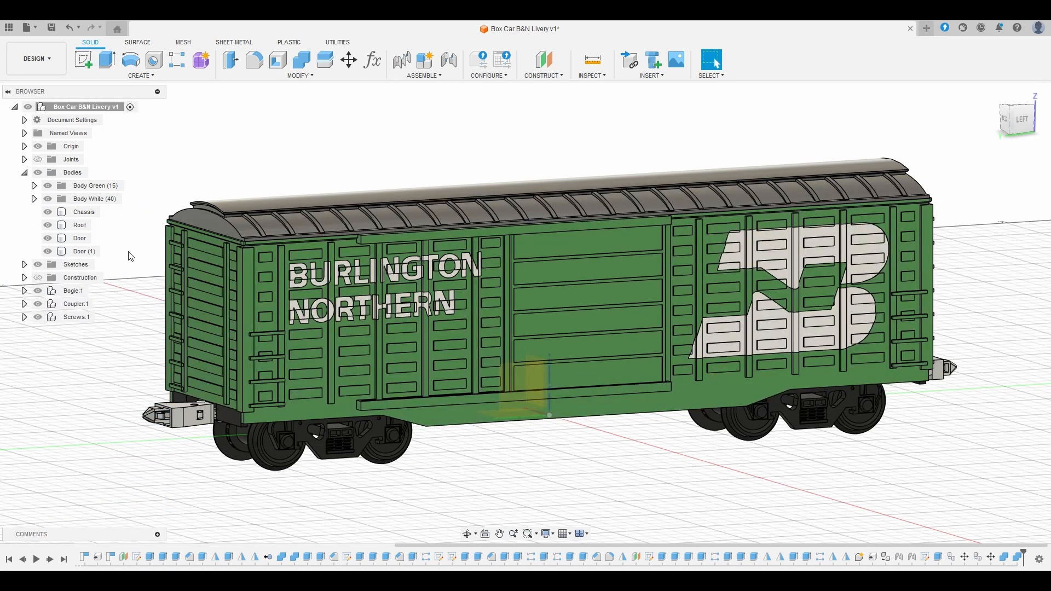
Step: Try to toggle the visibility of the Body Green and Body White groups with Show/Hide
click(66, 200)
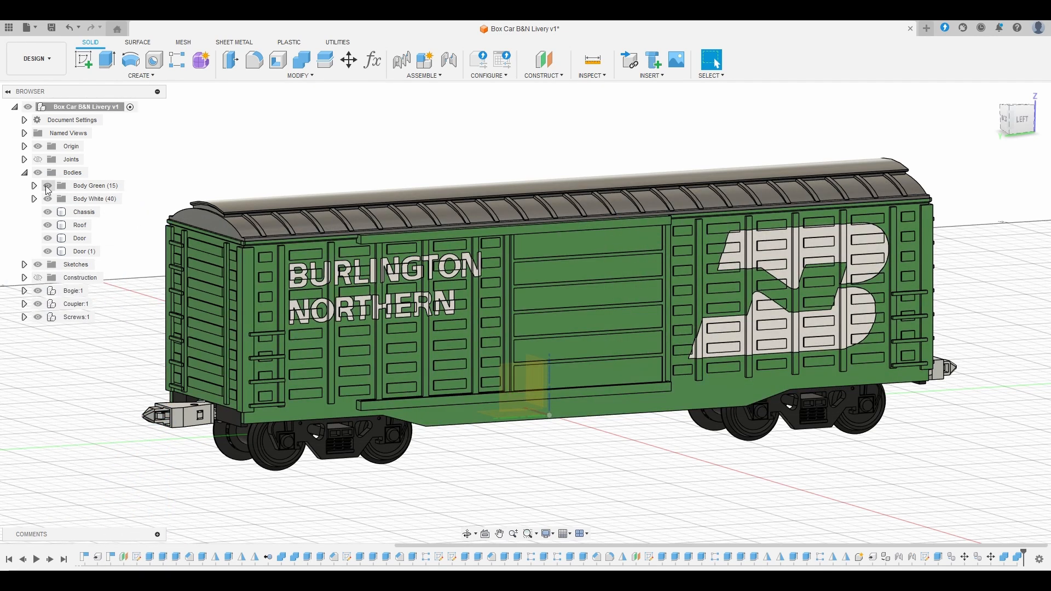
click(76, 186)
right_click(79, 187)
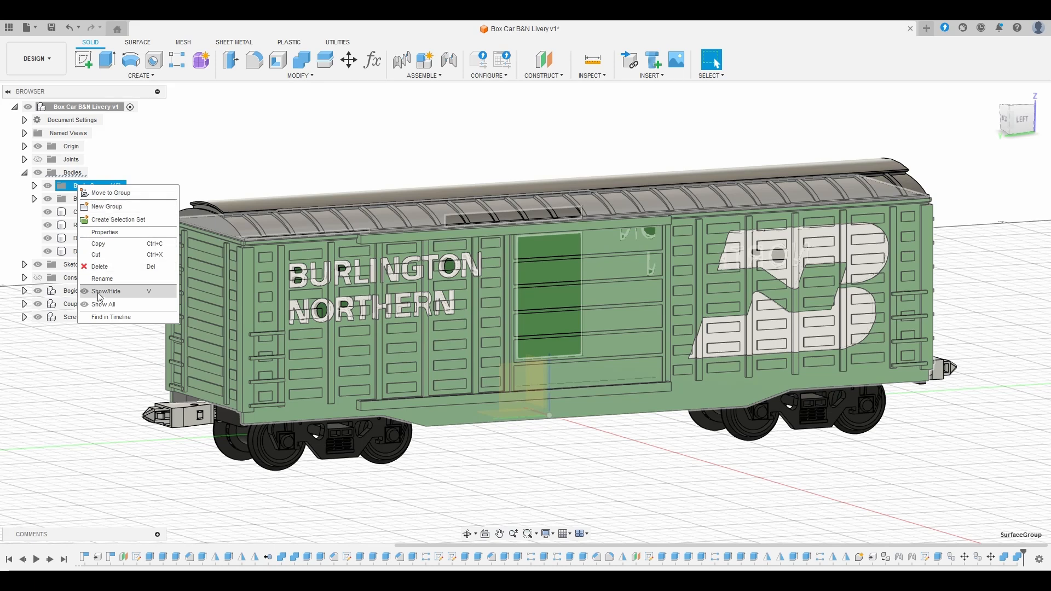
click(100, 291)
click(91, 198)
right_click(89, 201)
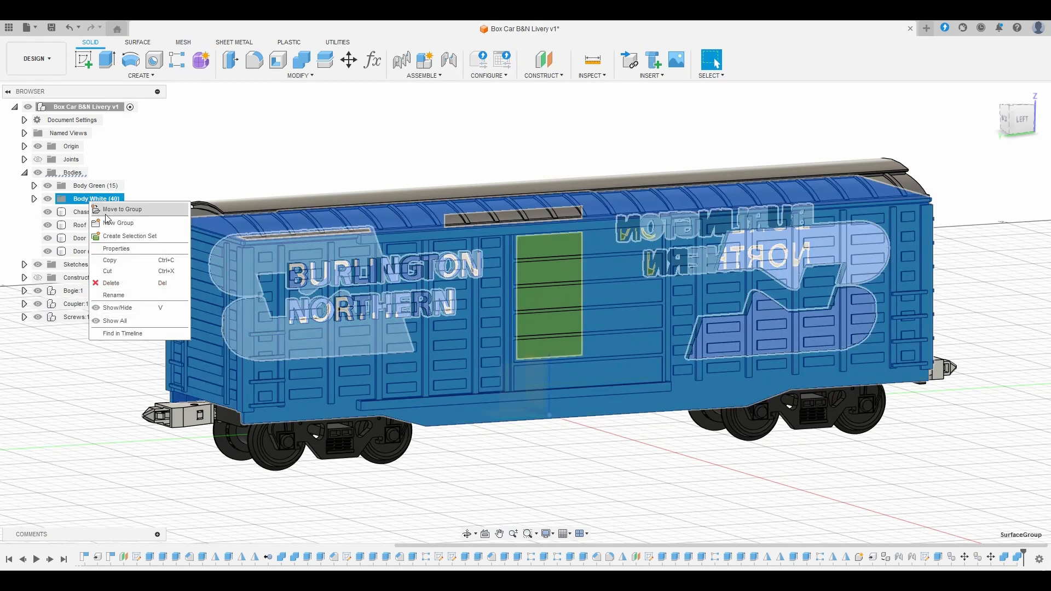
click(110, 310)
click(264, 140)
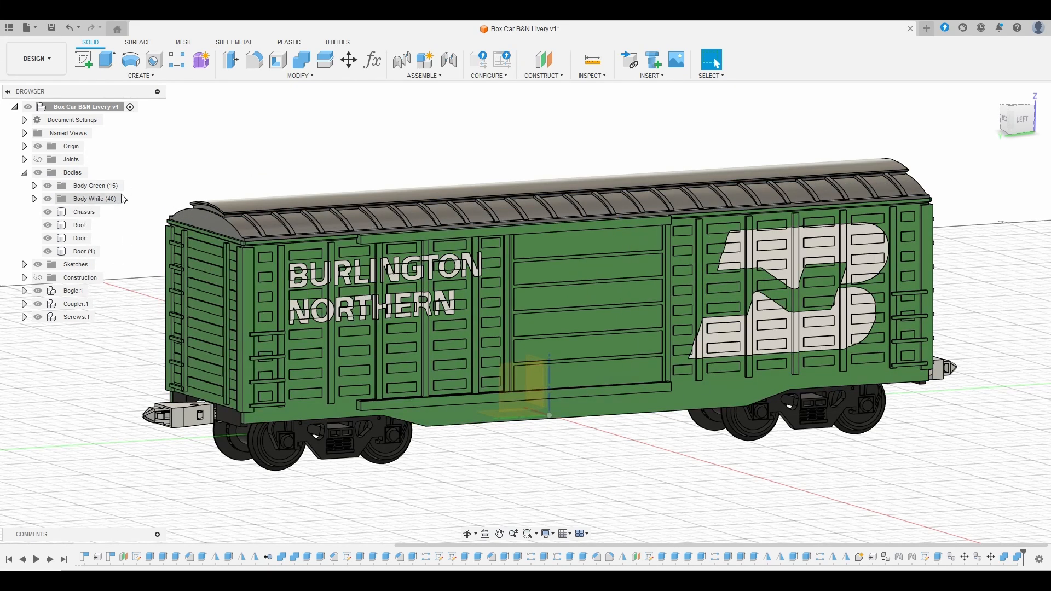
Step: Hide the Body Green group to inspect the white livery pieces on their own, and show it again
click(47, 185)
shift+middle_drag(375, 130, 679, 139)
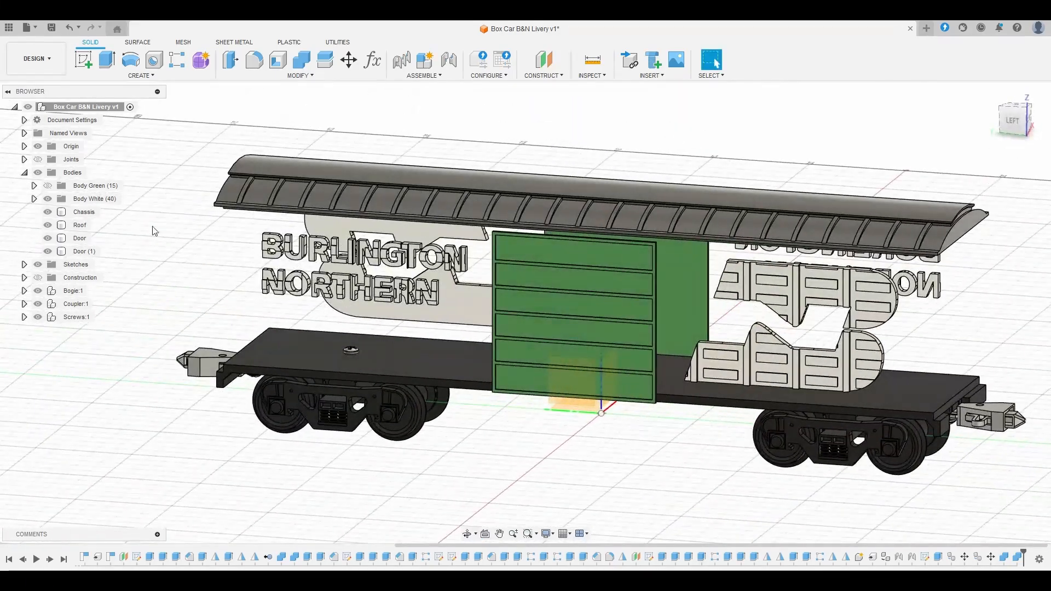
click(48, 185)
click(48, 186)
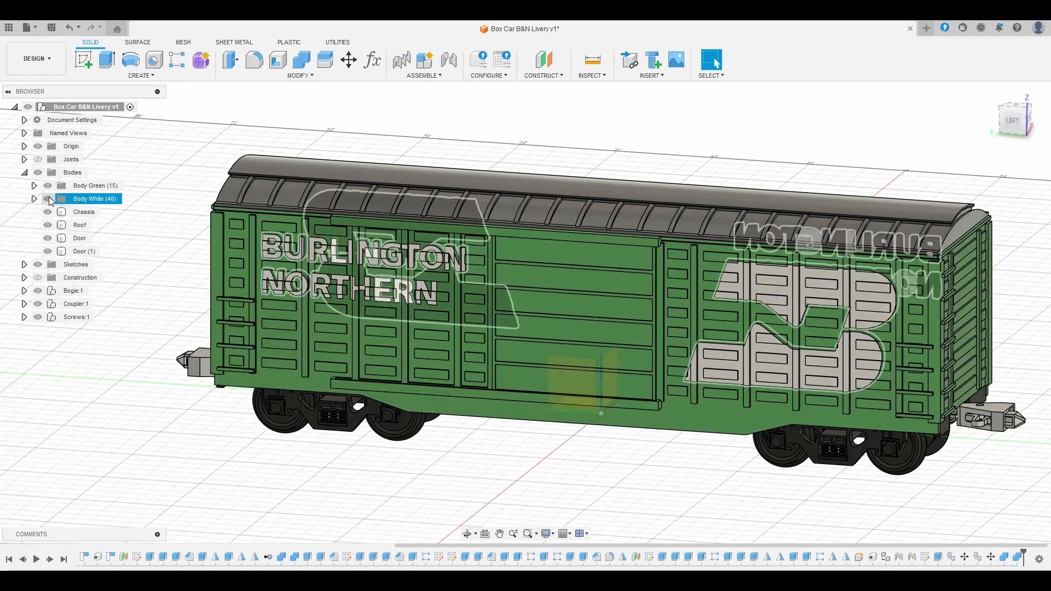
Step: Hide the Body White group to inspect the lettering and emblem recesses in the green body, and show it again
click(48, 198)
shift+middle_drag(406, 161, 343, 157)
key(Escape)
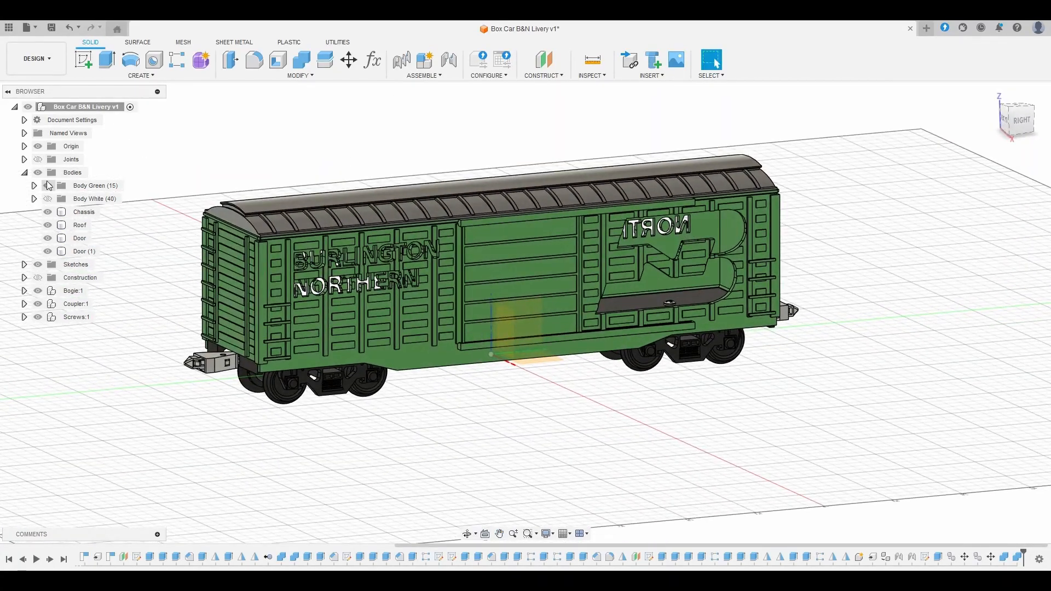
click(87, 199)
click(47, 199)
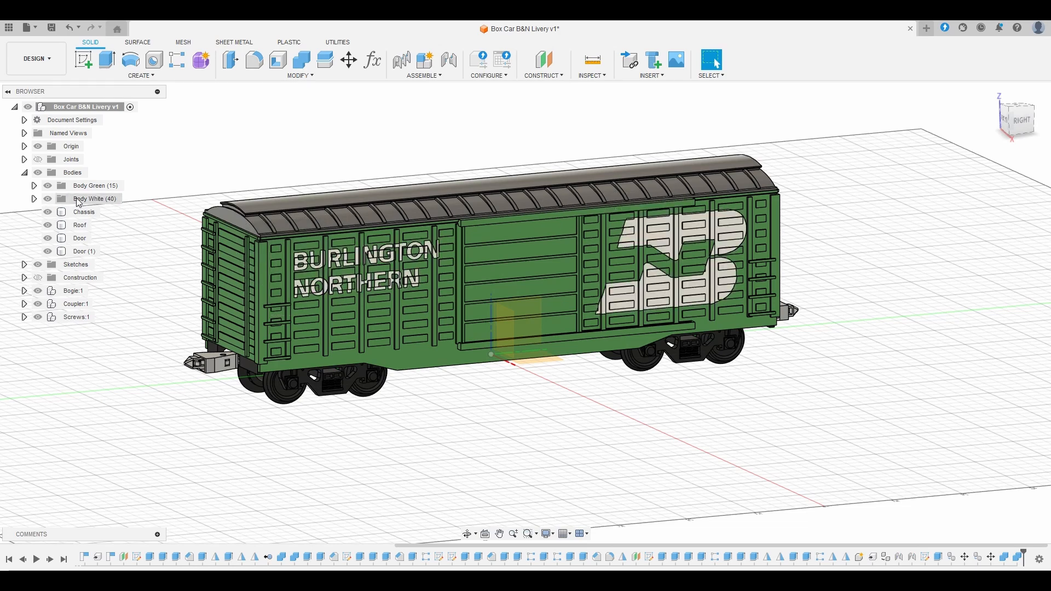
scroll(314, 177, up, 2)
middle_drag(313, 178, 416, 383)
click(470, 533)
drag(358, 215, 370, 225)
key(Escape)
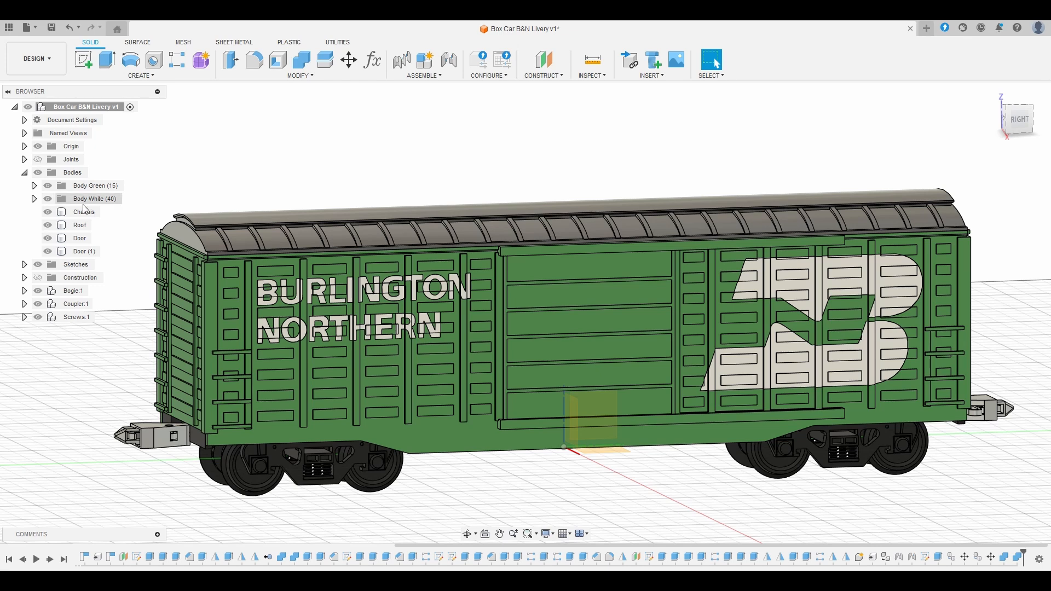
Step: Hide the Body Green and Body White groups and the Chassis, Roof, Door and Door (1) bodies
click(47, 185)
click(48, 199)
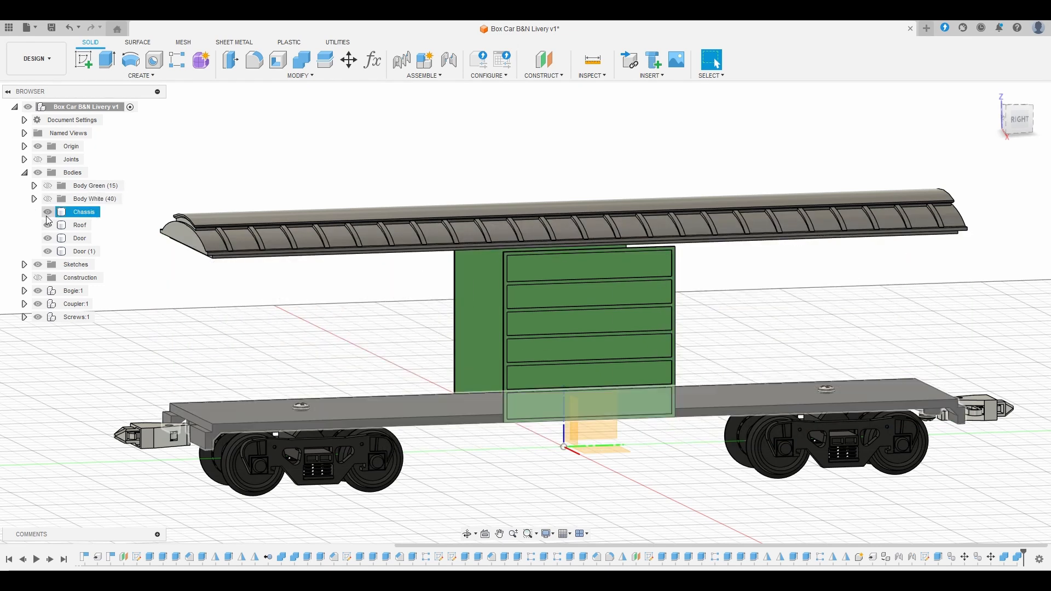
click(47, 212)
click(47, 226)
click(48, 238)
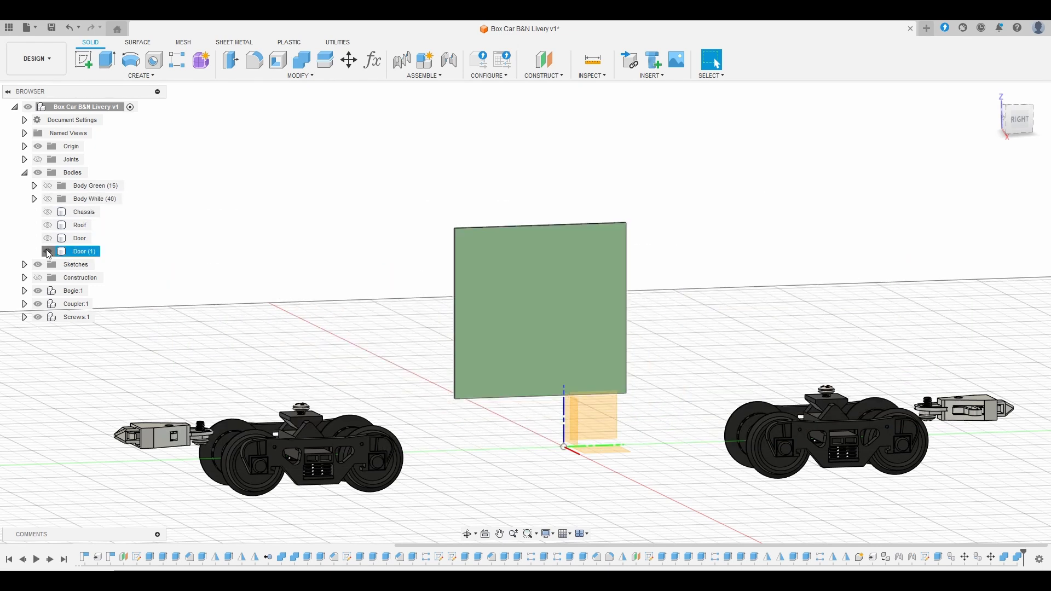
click(48, 252)
Step: Hide the Bogie, Coupler and Screws components and the origin
click(38, 291)
click(37, 304)
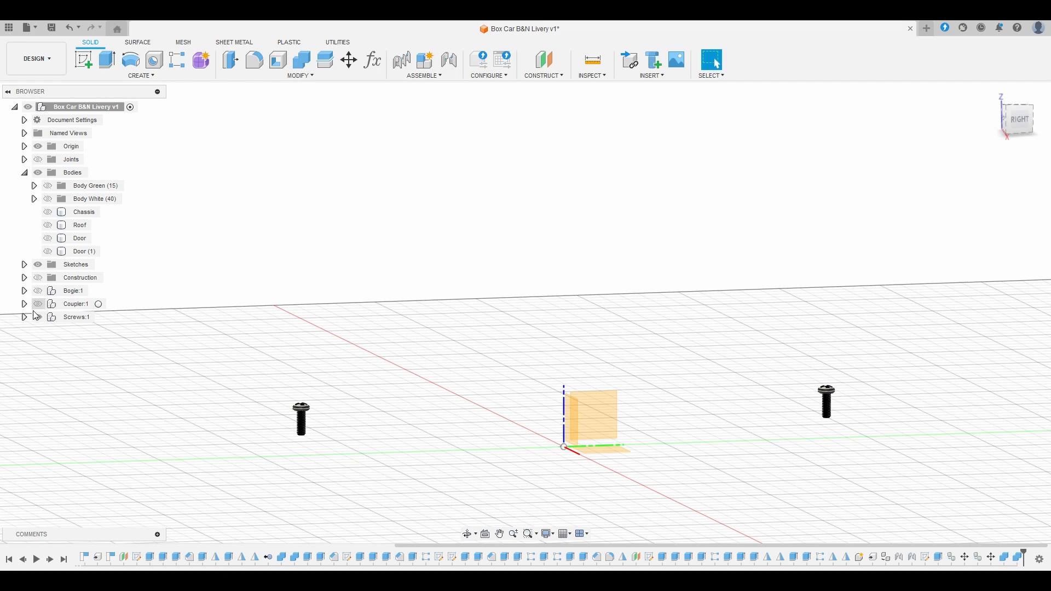
click(37, 317)
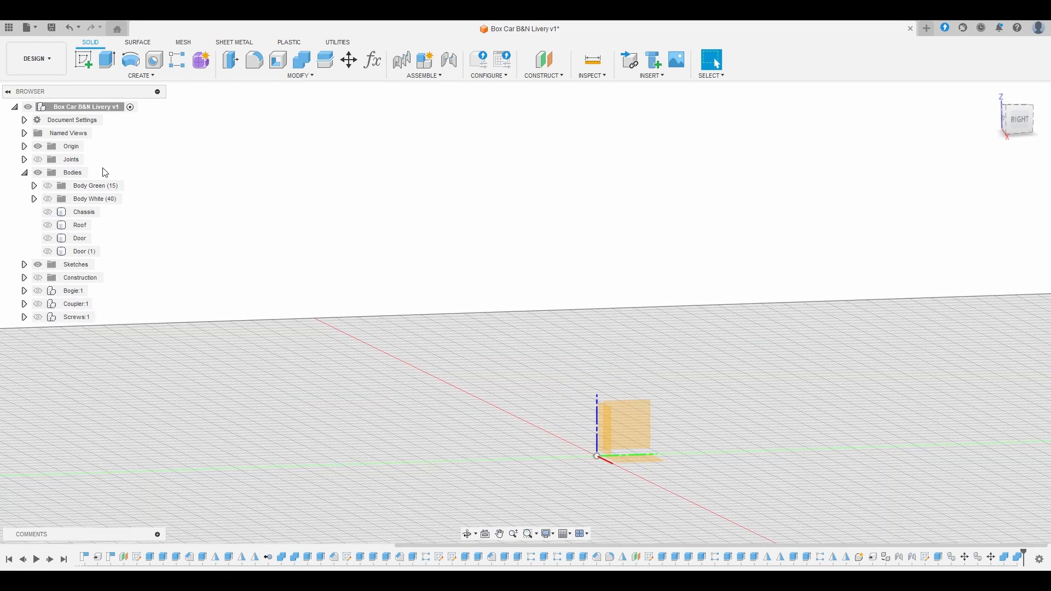
click(38, 146)
shift+middle_drag(454, 315, 451, 312)
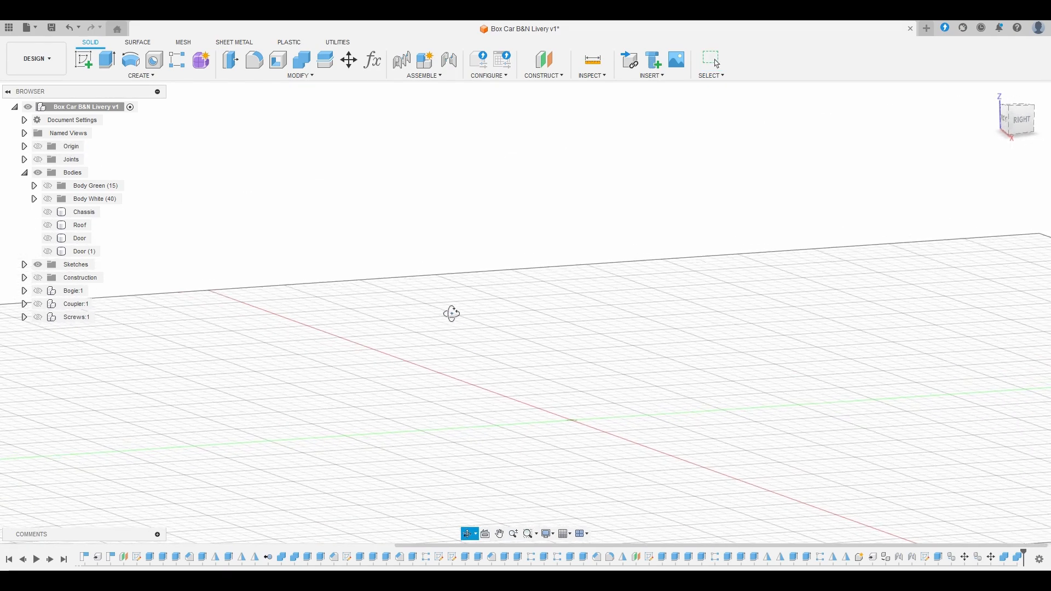
scroll(615, 327, down, 2)
scroll(607, 327, up, 2)
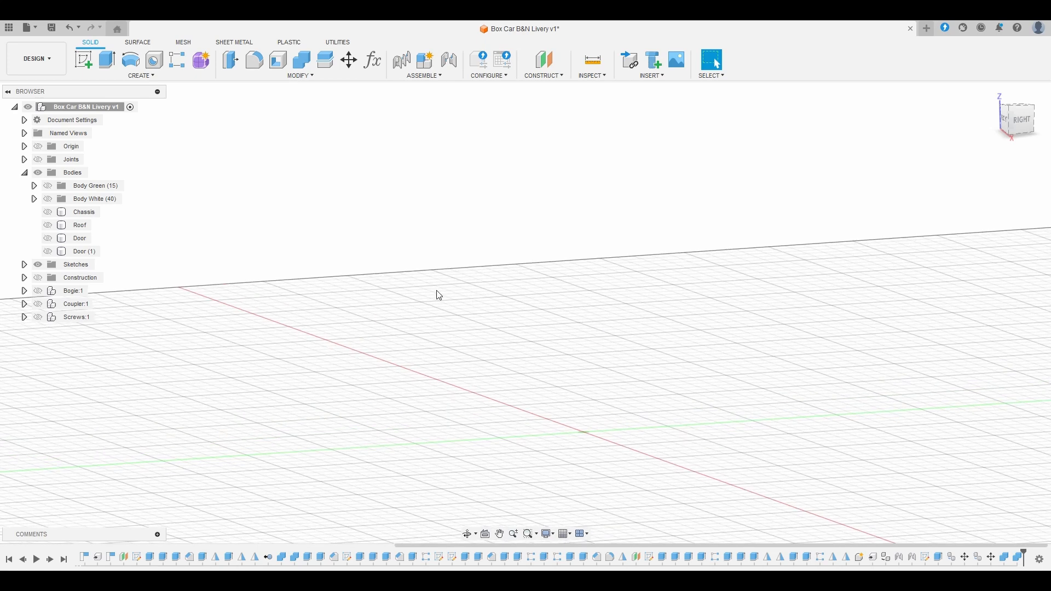
Step: Show the Body Green group on its own and examine its lettering and emblem cutouts
click(50, 187)
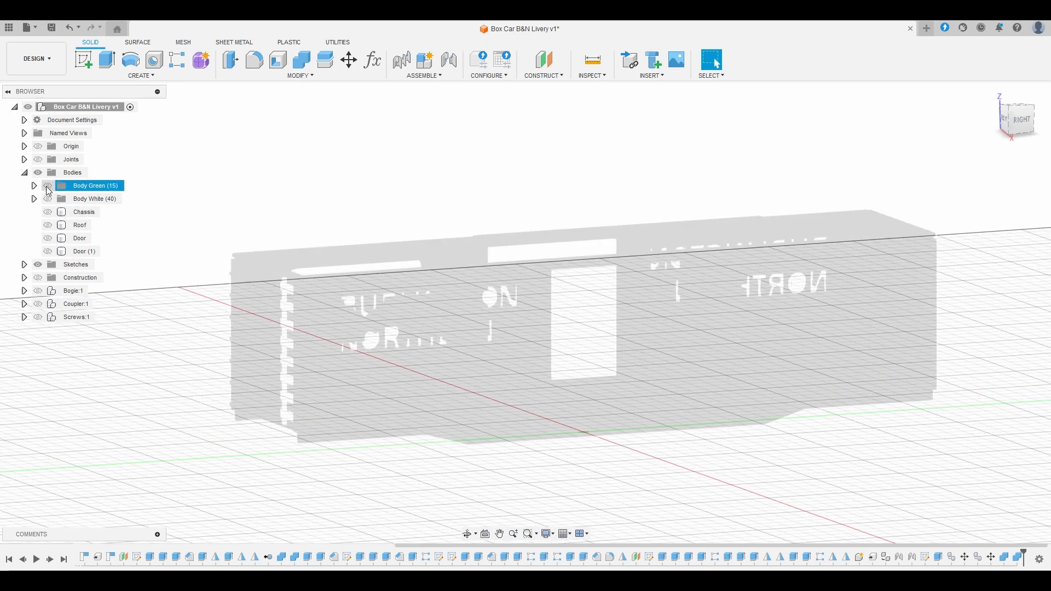
click(48, 187)
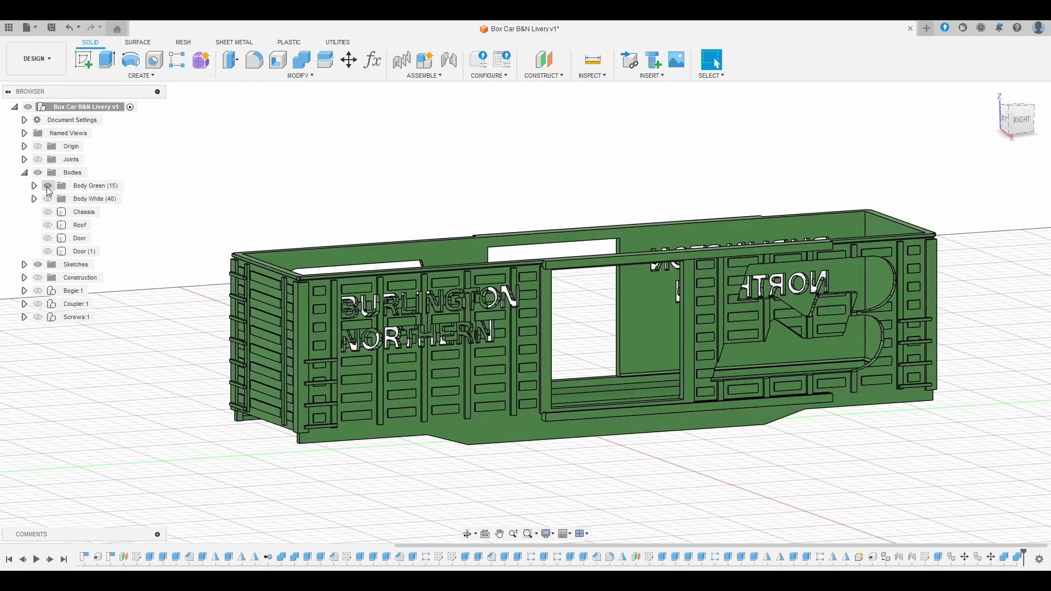
click(409, 198)
shift+middle_drag(409, 199, 376, 192)
scroll(321, 252, up, 5)
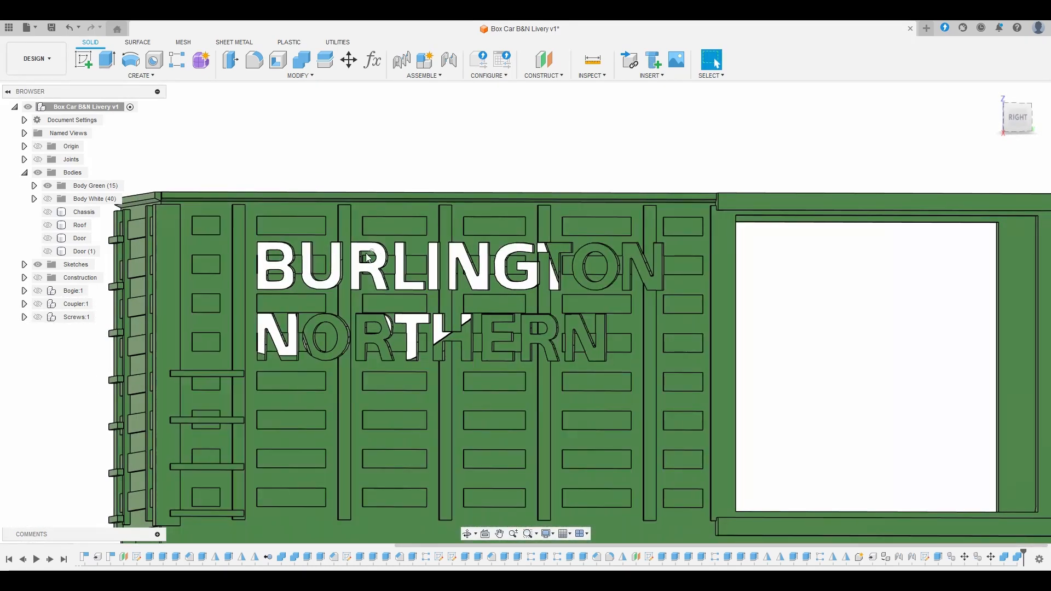
scroll(367, 208, down, 5)
shift+middle_drag(362, 195, 381, 226)
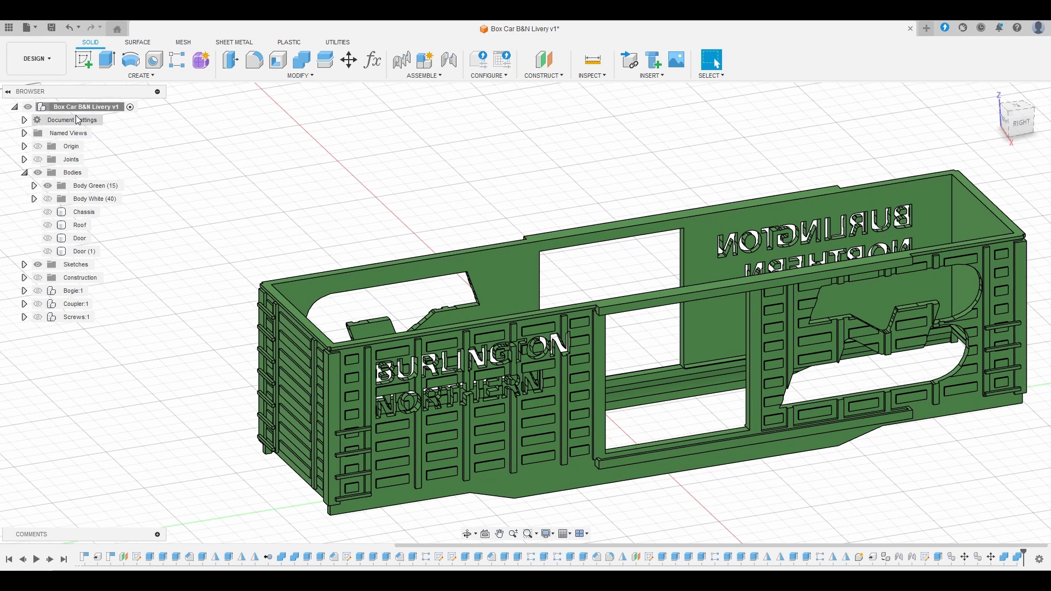
Step: Save the visible green bodies as a single binary STL mesh in millimetres named "box car bn green"
right_click(71, 111)
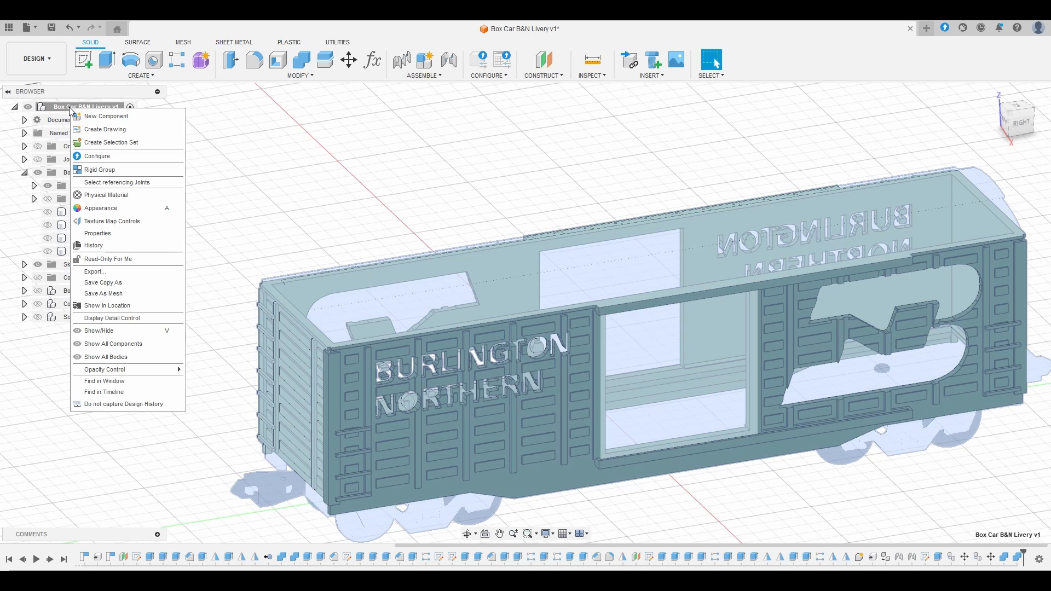
click(120, 299)
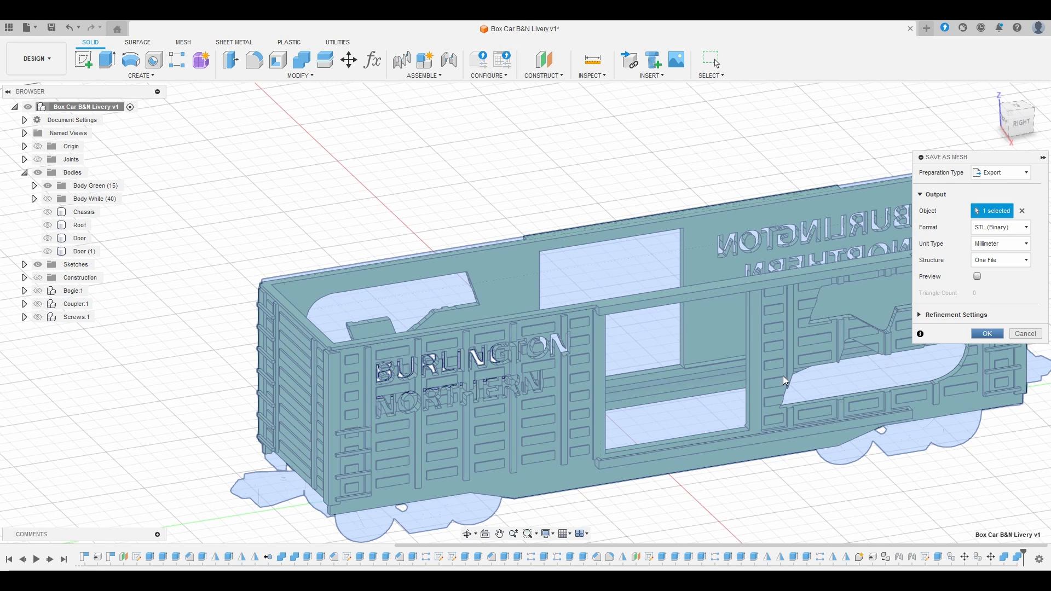
key(Return)
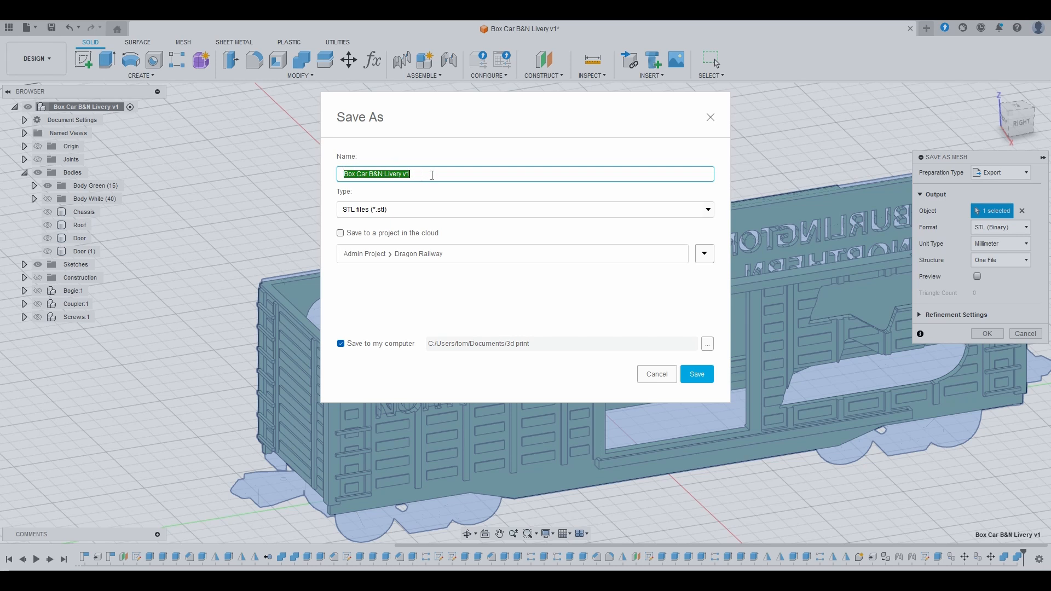
text(box car bn green)
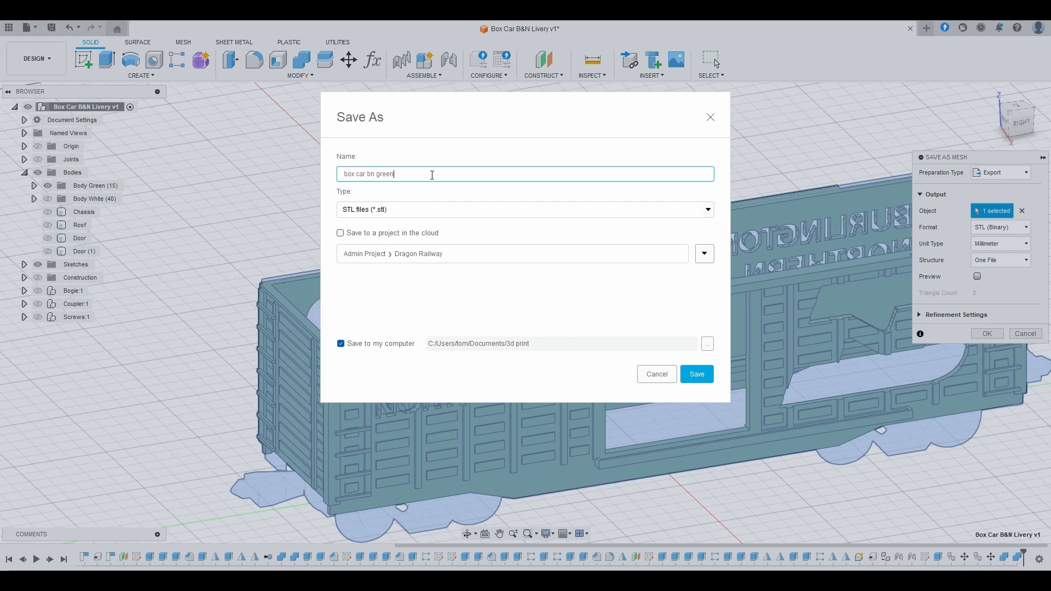
key(Return)
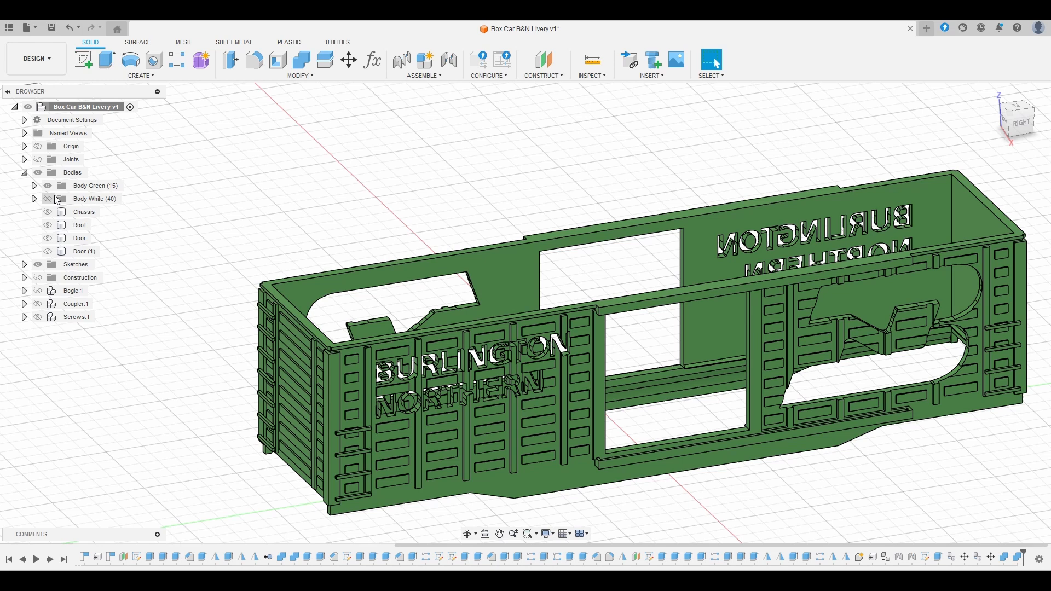
Step: Show the Body White group in place of Body Green and save it as a binary STL mesh named "box car bn white"
click(50, 190)
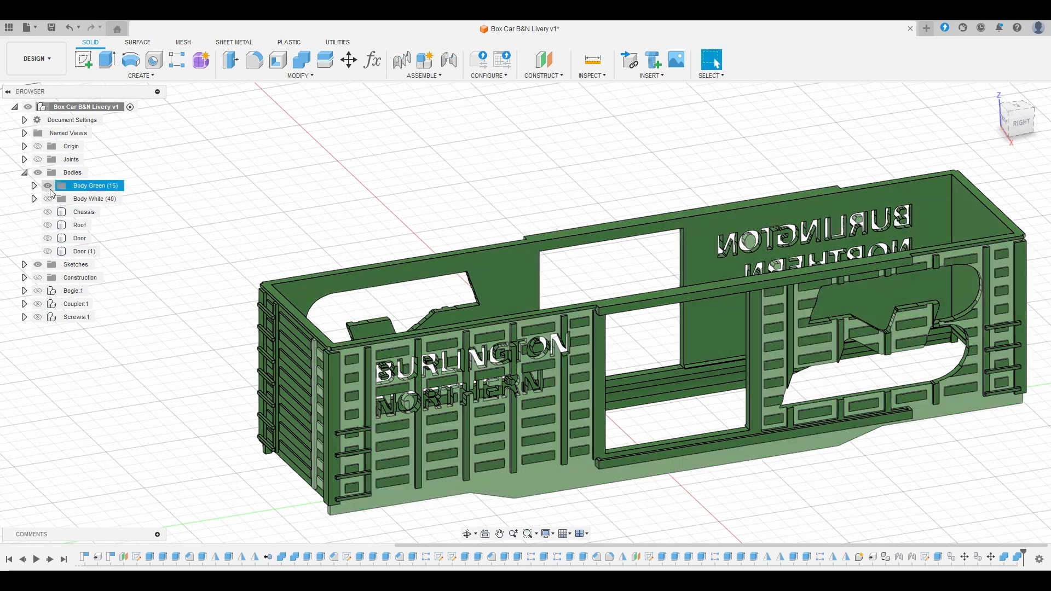
click(48, 187)
click(48, 199)
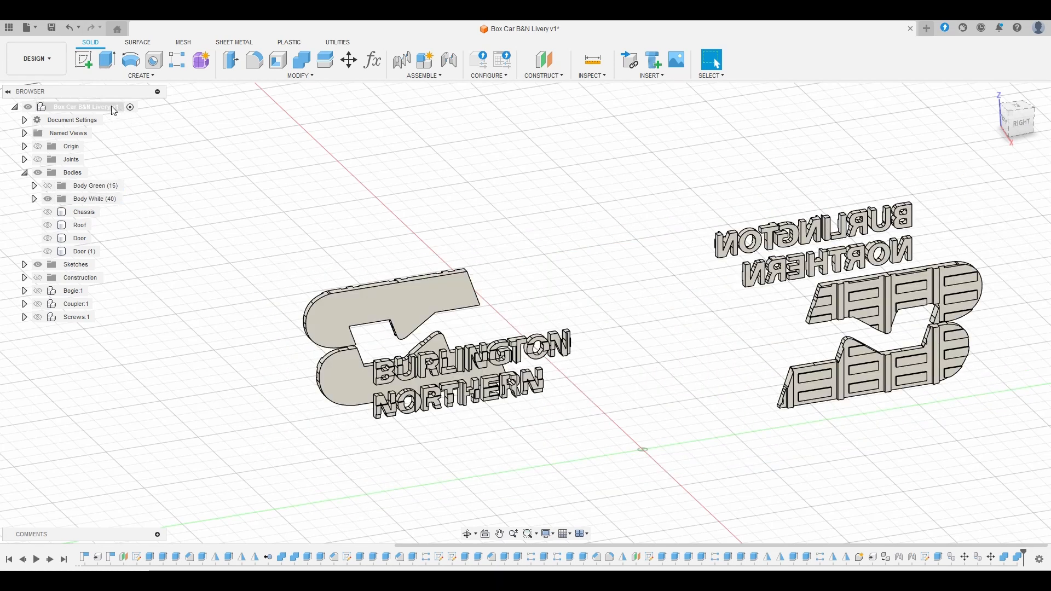
right_click(93, 108)
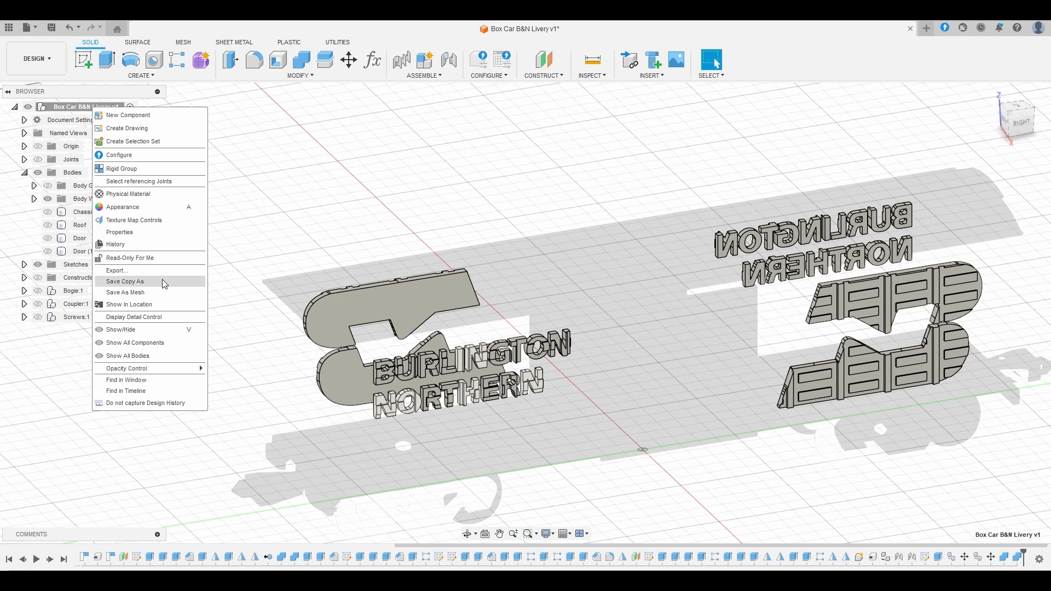
click(146, 295)
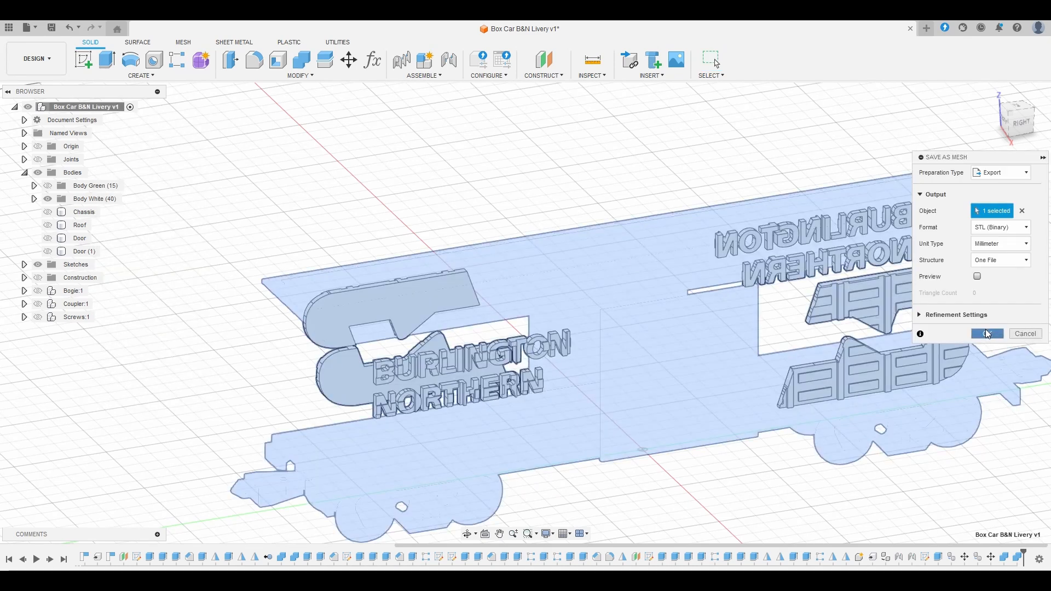
key(Return)
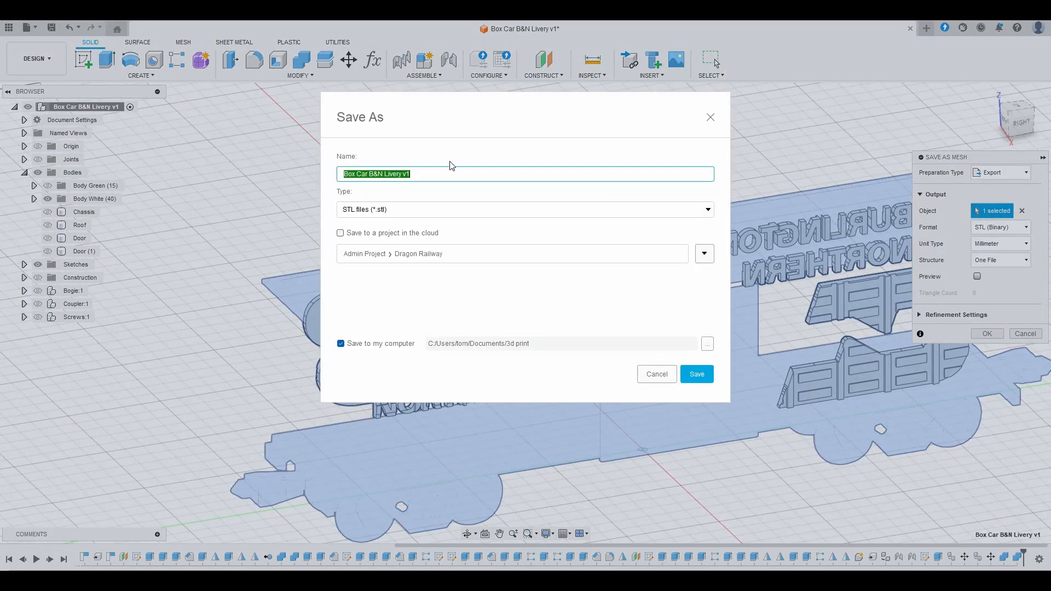
text(box car bn white)
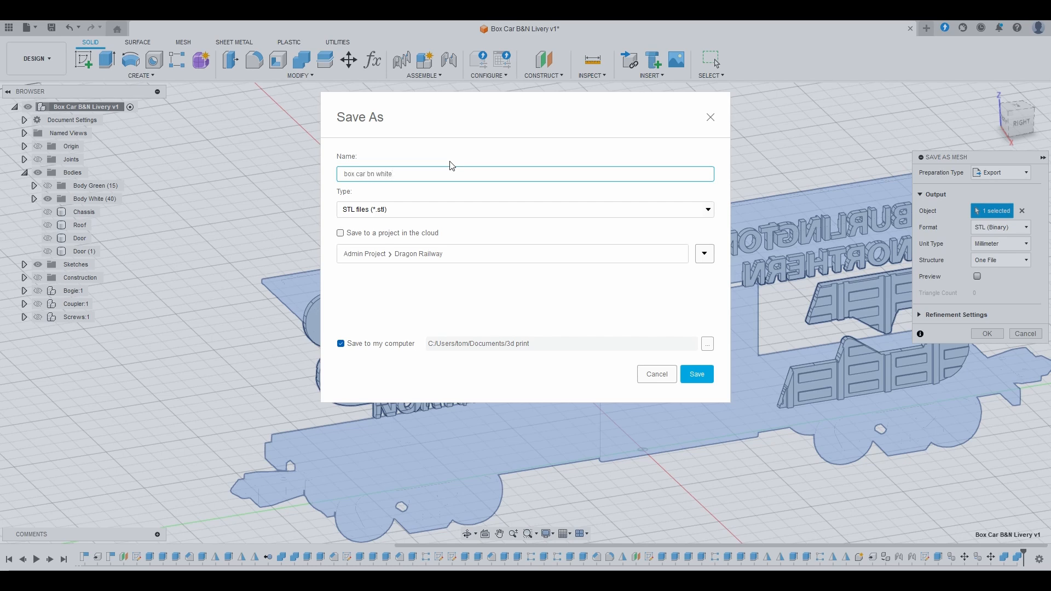
key(Return)
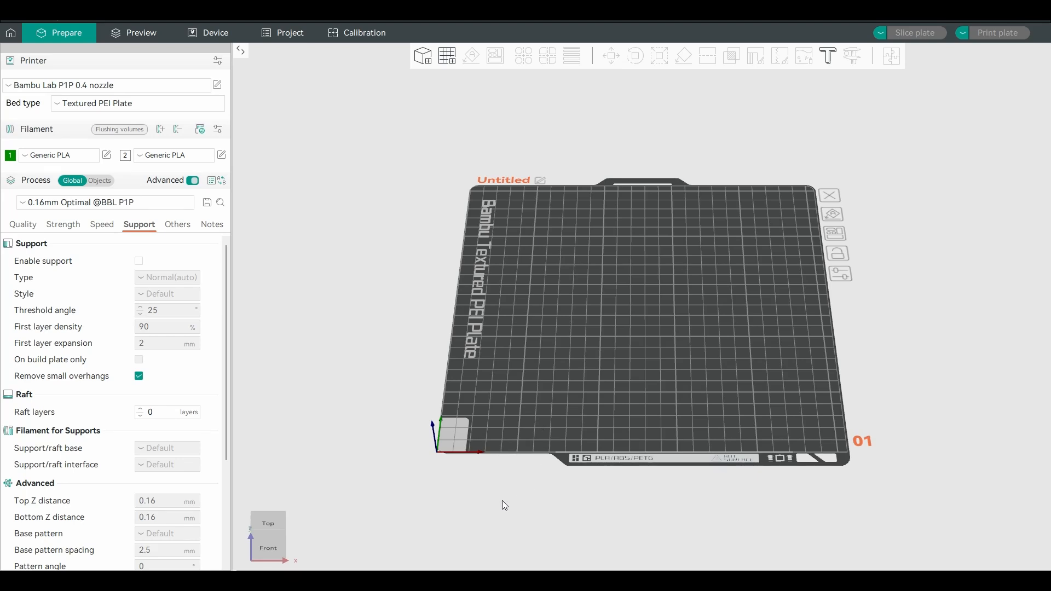
Step: Switch to the slicer and import box car bn green.stl and box car bn white.stl as a single object with multiple parts
click(430, 62)
click(143, 94)
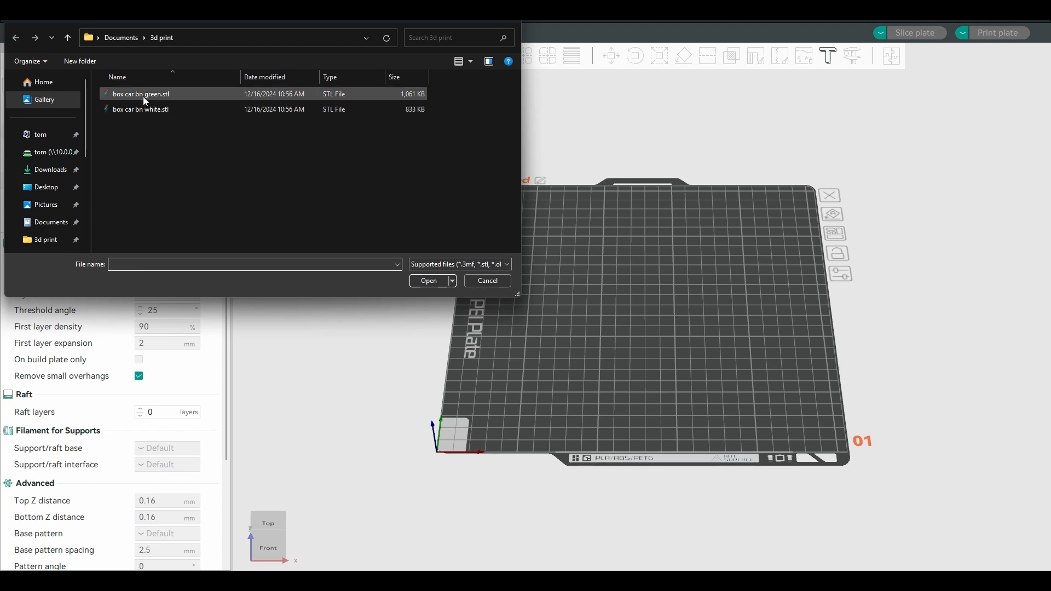
shift+click(143, 113)
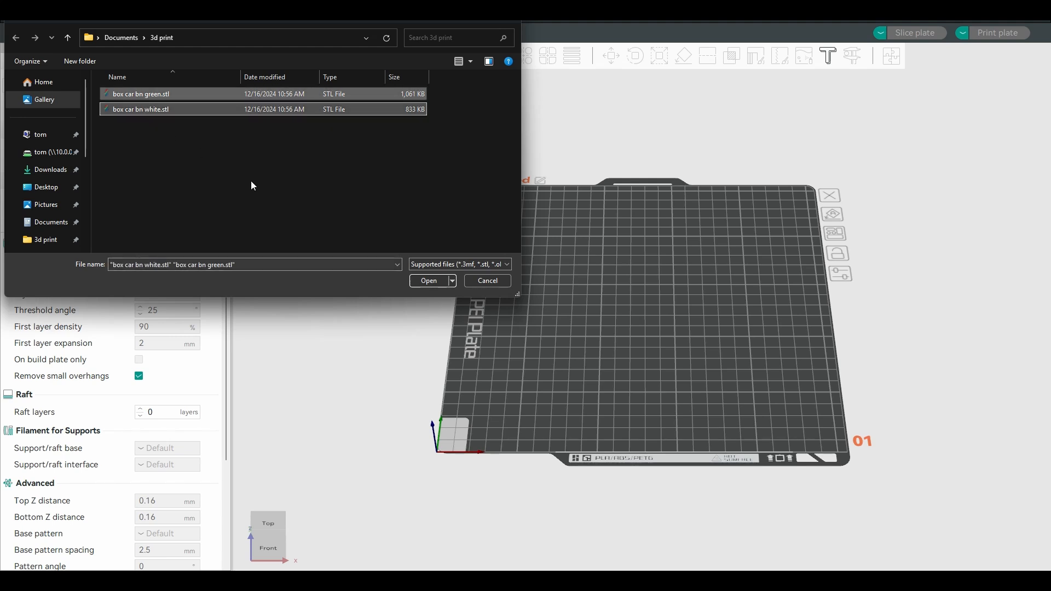
click(429, 281)
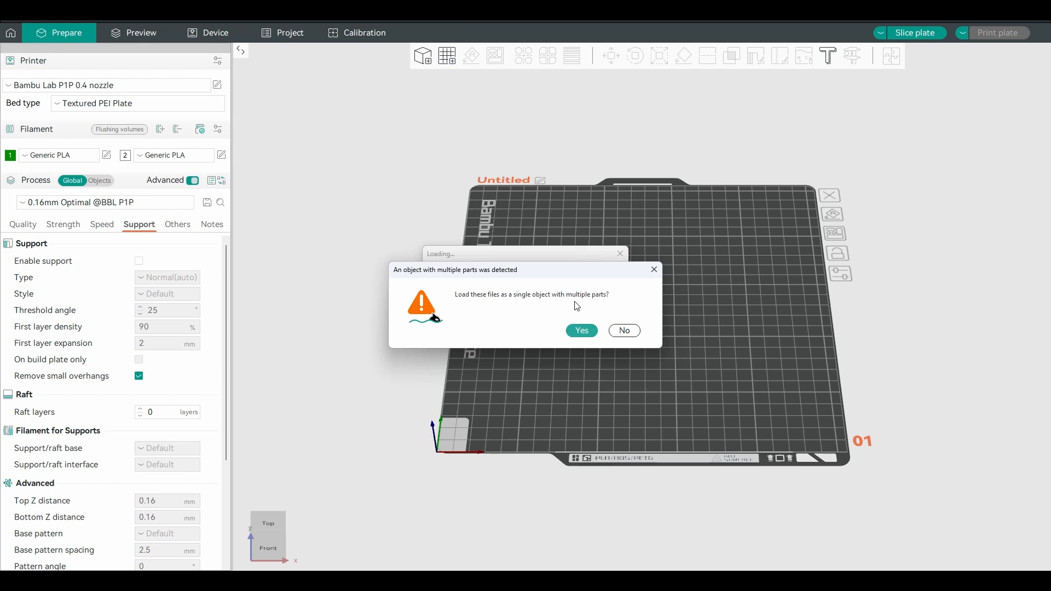
click(582, 331)
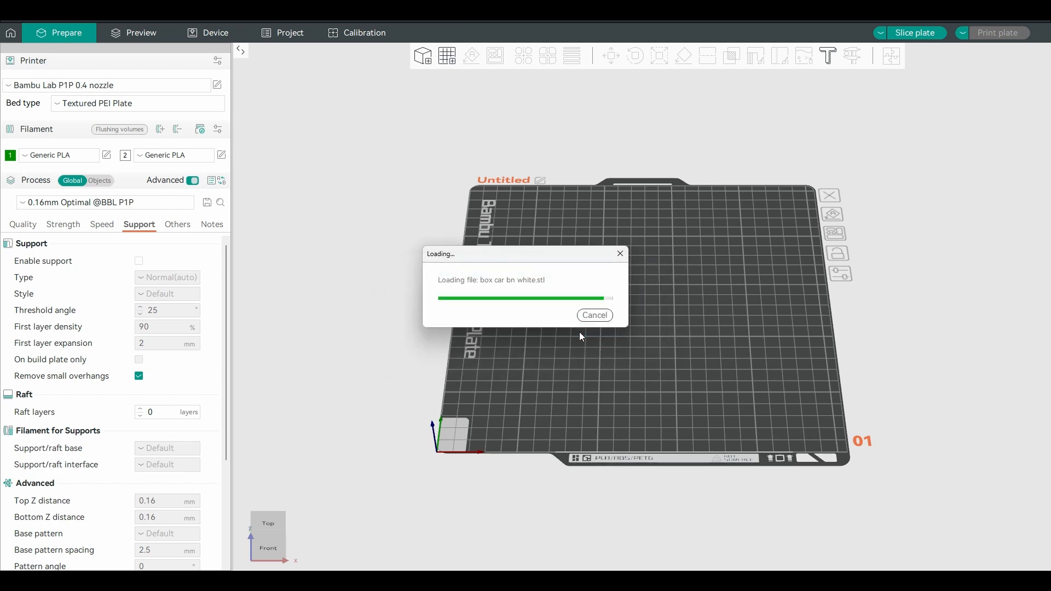
drag(580, 330, 731, 360)
scroll(732, 360, up, 8)
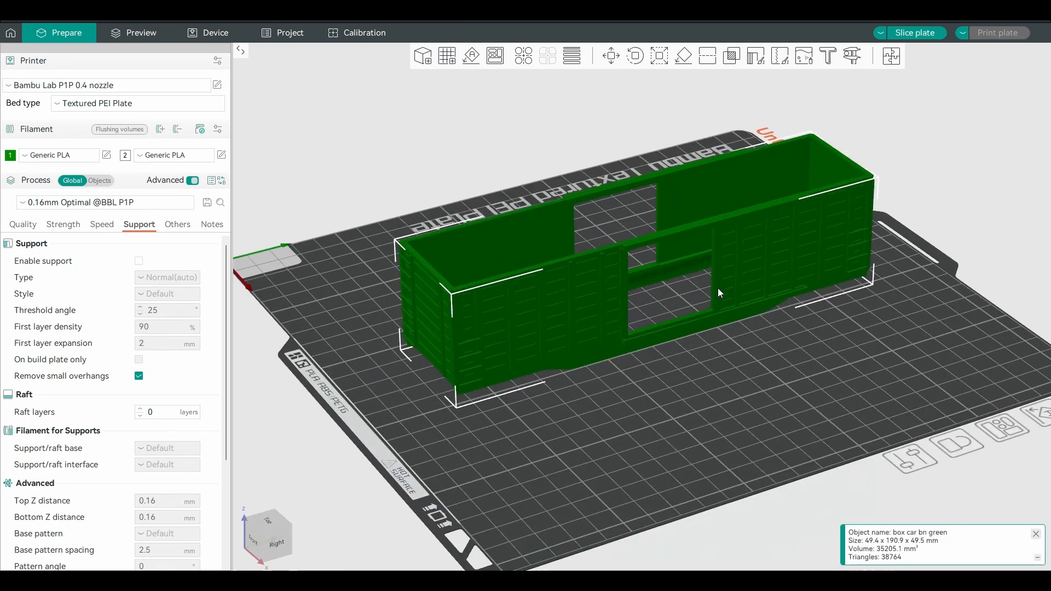
scroll(610, 338, down, 3)
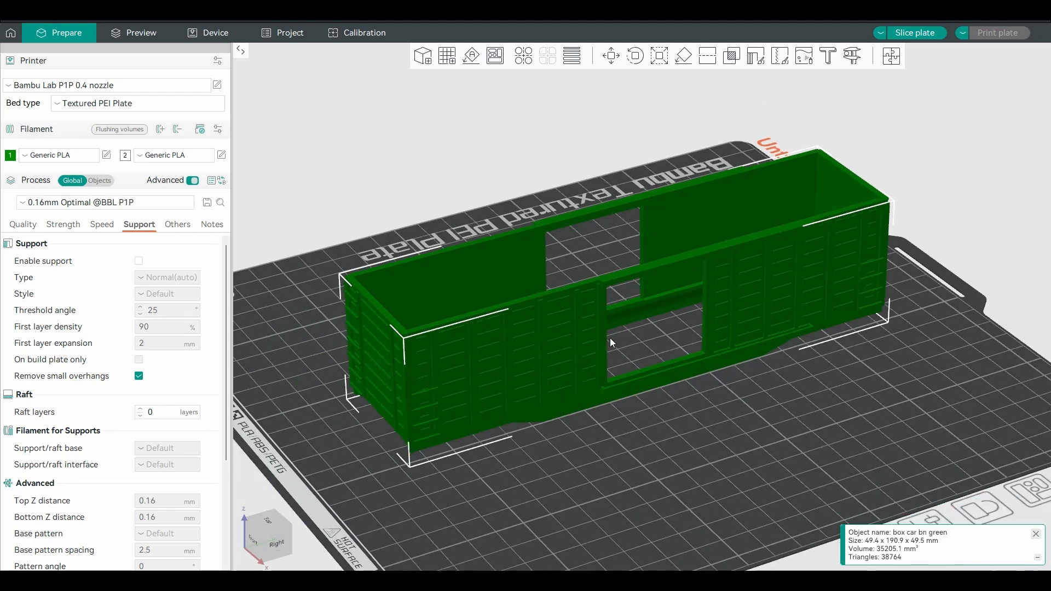
Step: Assign filament 2 to the box car bn white.stl part and check the two-colour box car on the plate
click(100, 181)
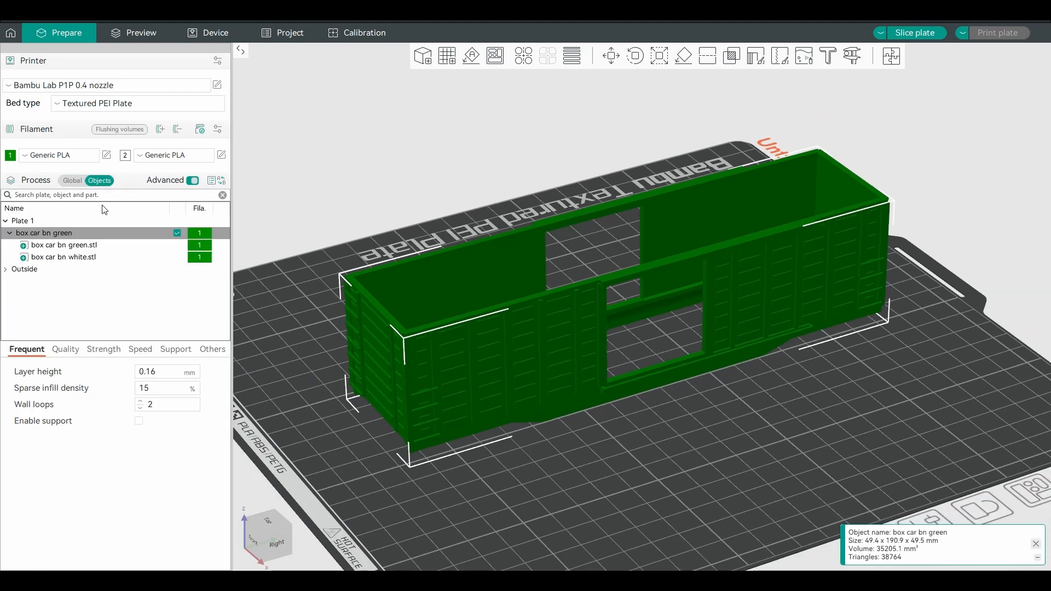
click(97, 258)
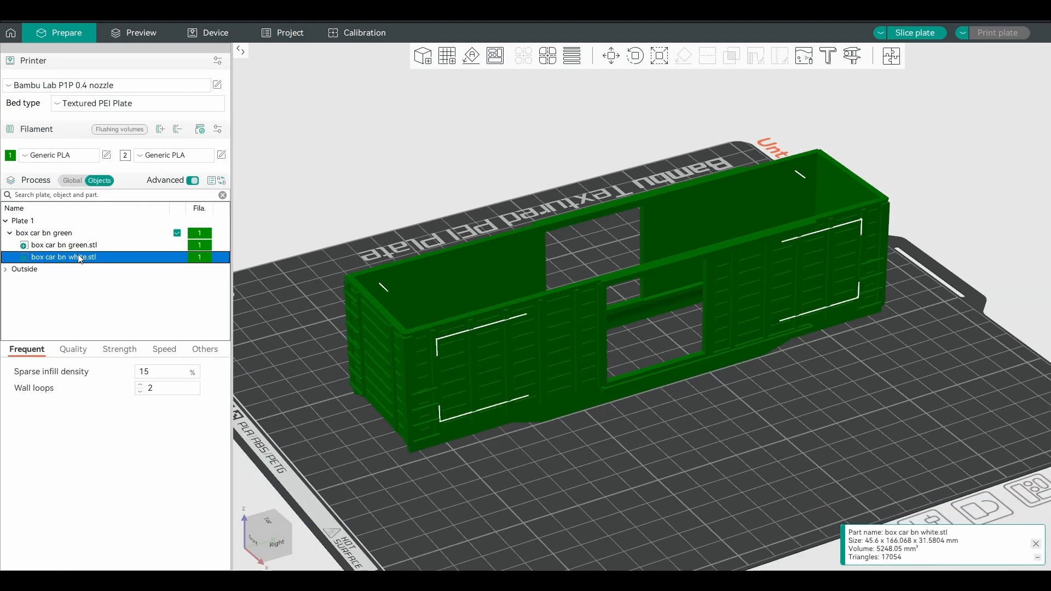
click(74, 246)
click(75, 259)
key(2)
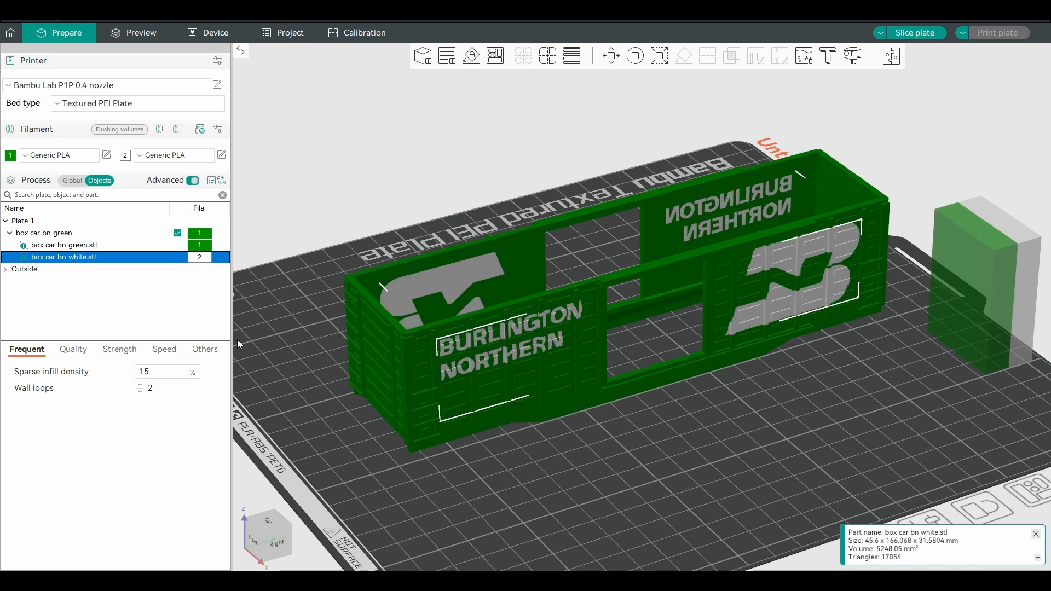
click(605, 445)
drag(628, 467, 617, 340)
click(633, 379)
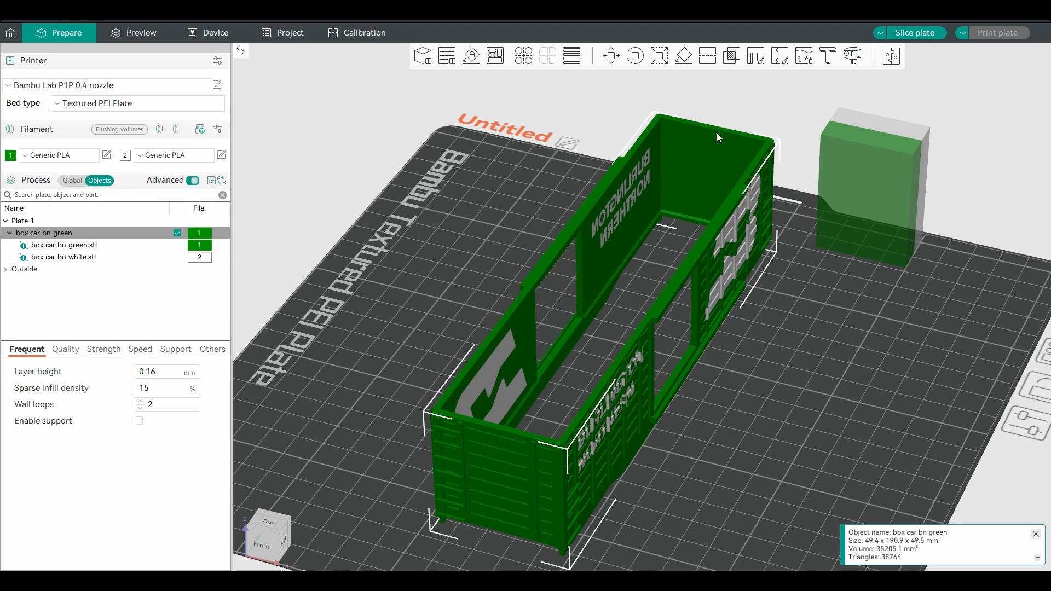
Step: Lay the box car upside down on the plate so it rests on its upper rim
click(684, 56)
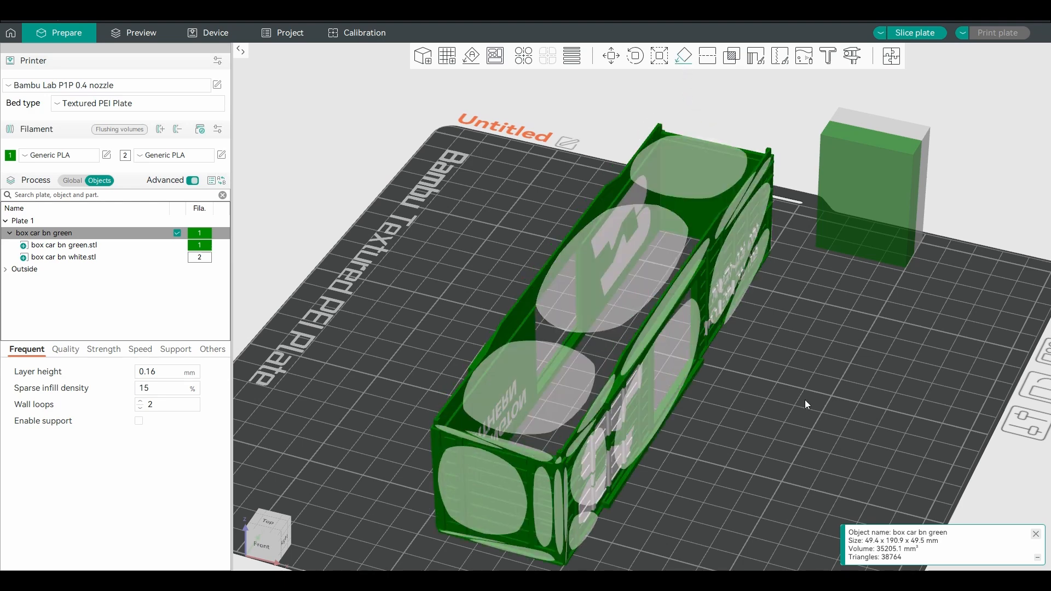
click(803, 404)
drag(800, 408, 764, 405)
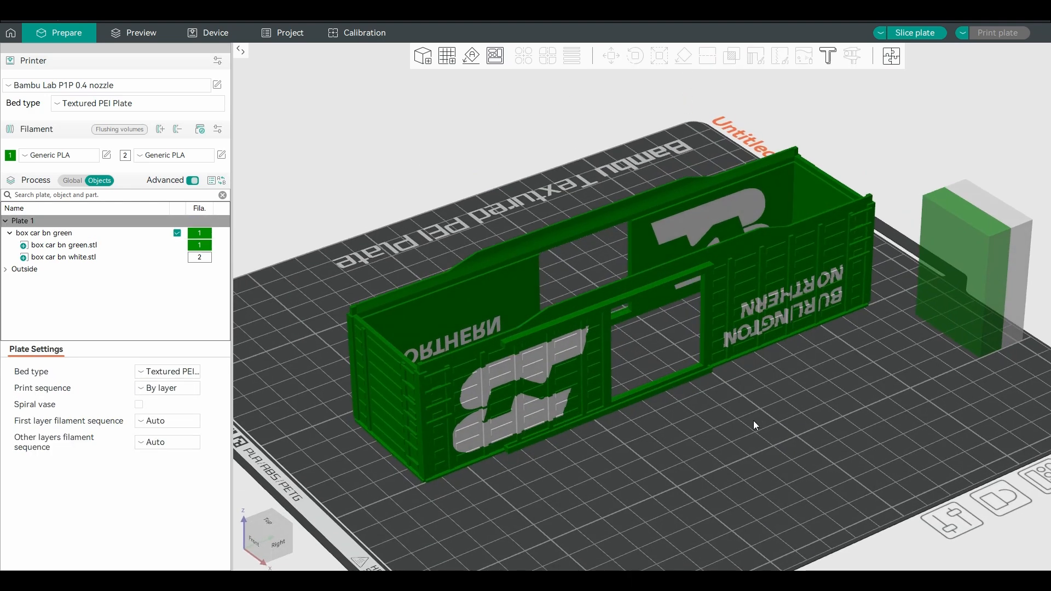
Step: Enable supports in the global process settings with type Tree(manual), restricted to the build plate only
click(75, 182)
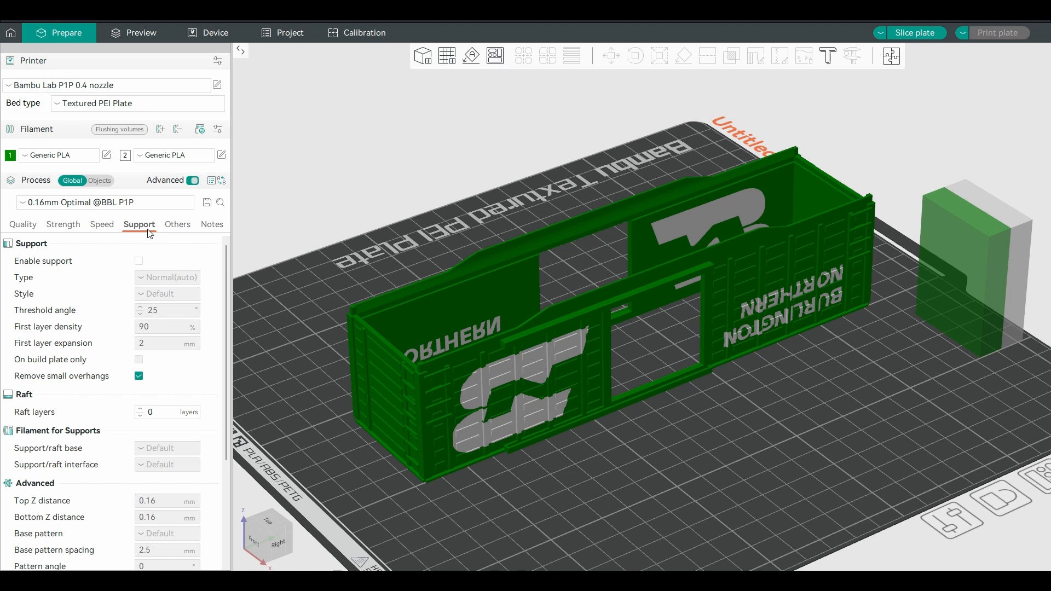
click(141, 262)
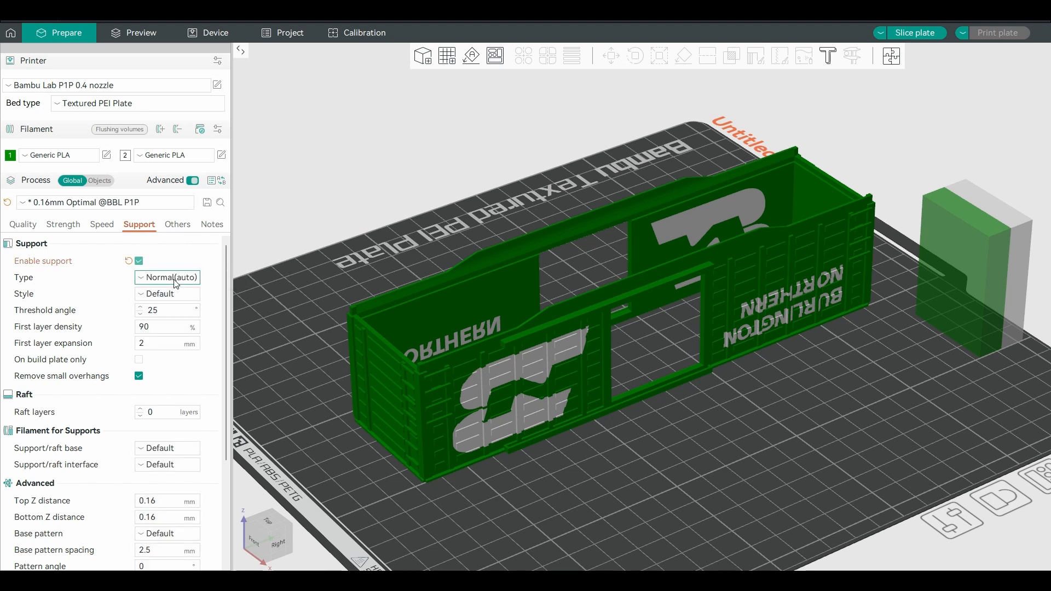
click(177, 280)
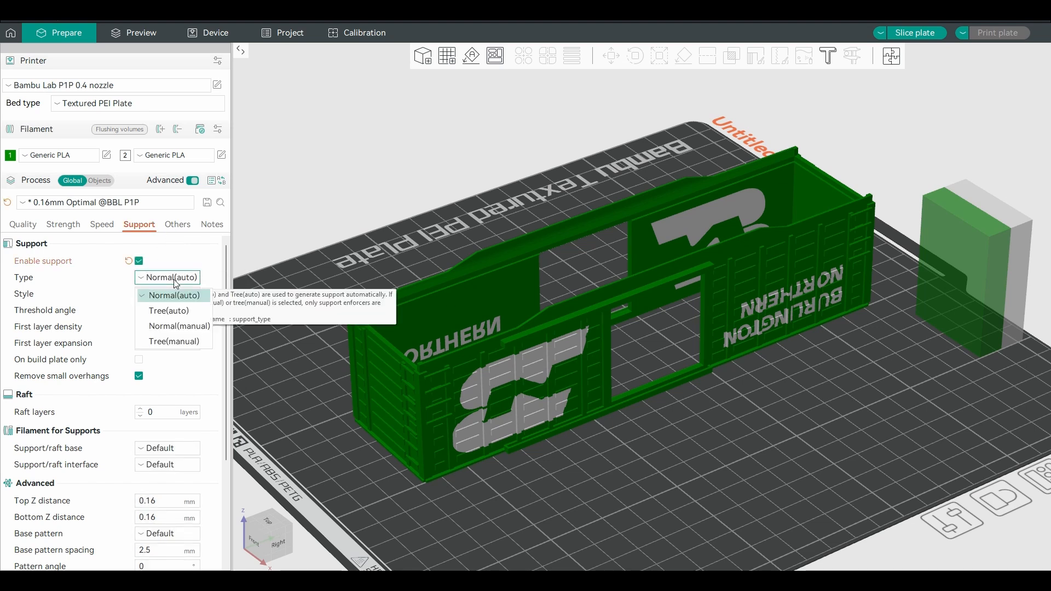
click(178, 344)
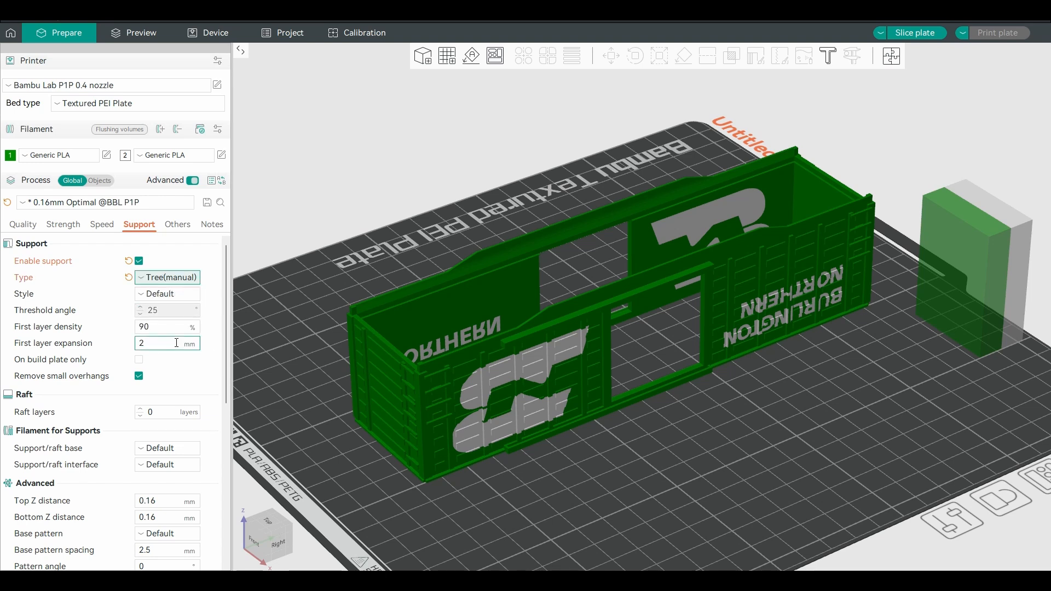
click(139, 359)
Step: Start support painting with smart fill and mark the door opening's overhang and the door rail's underside on one long side
drag(577, 414, 743, 445)
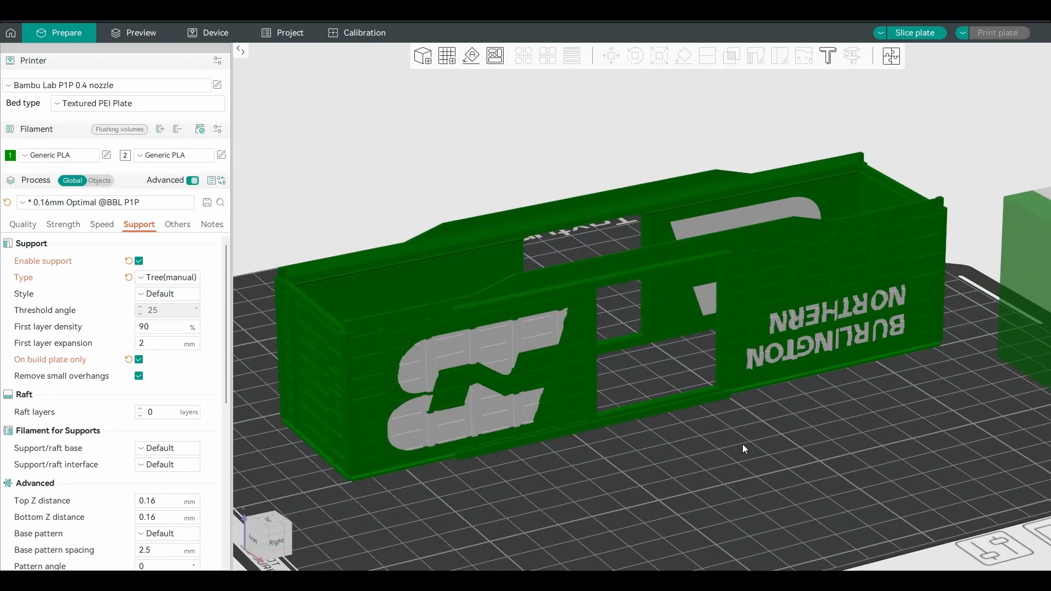
click(784, 307)
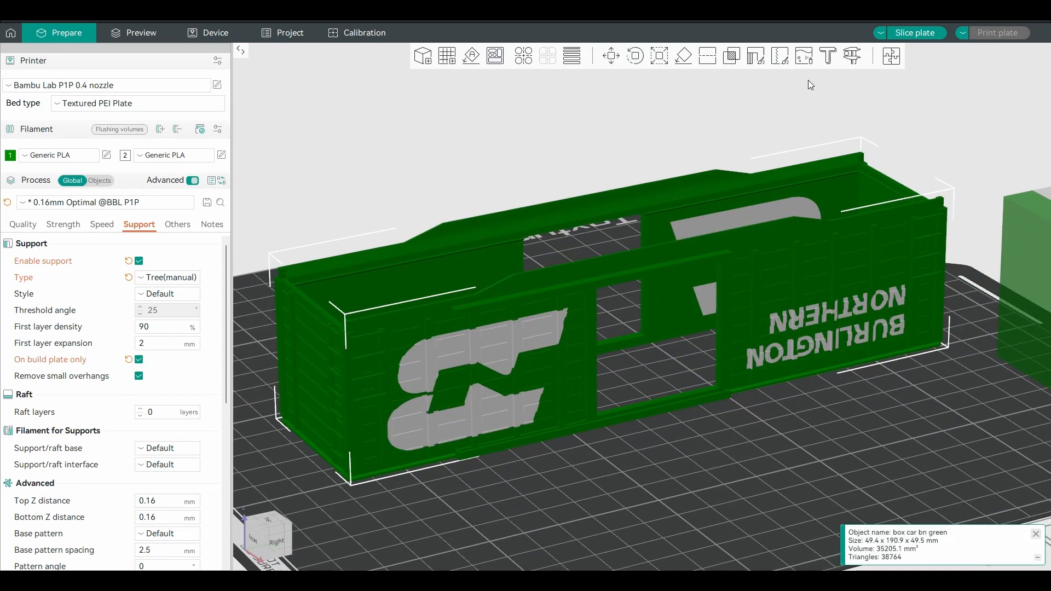
click(755, 57)
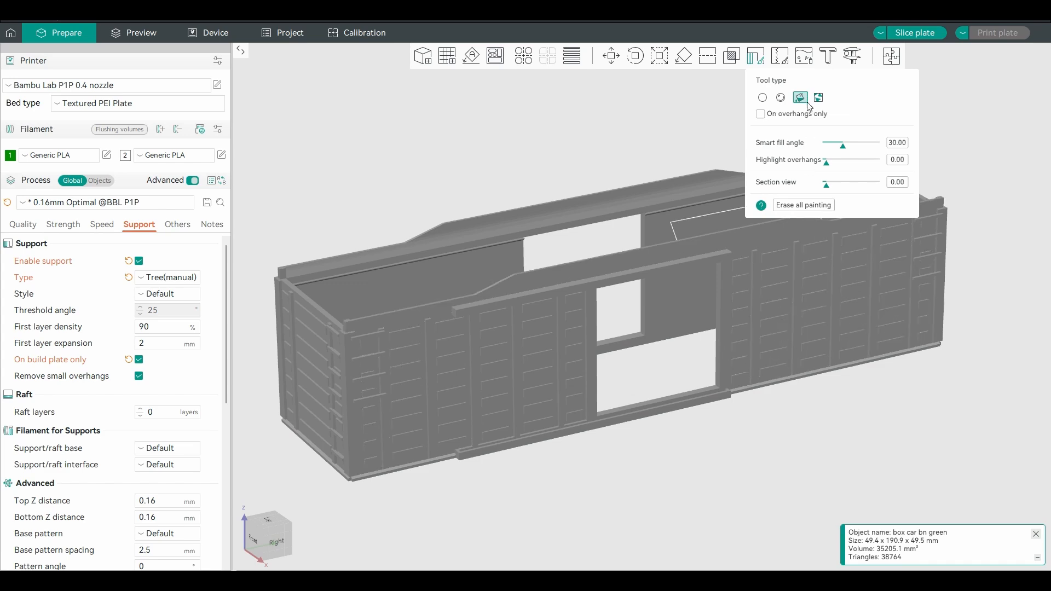
drag(799, 449, 801, 414)
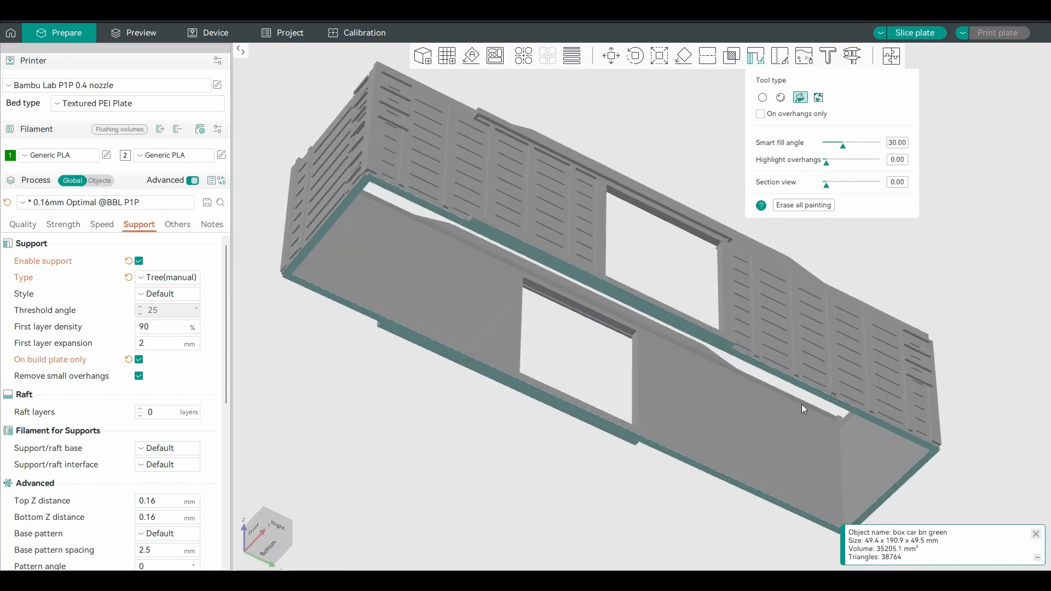
scroll(616, 407, up, 5)
scroll(617, 408, up, 2)
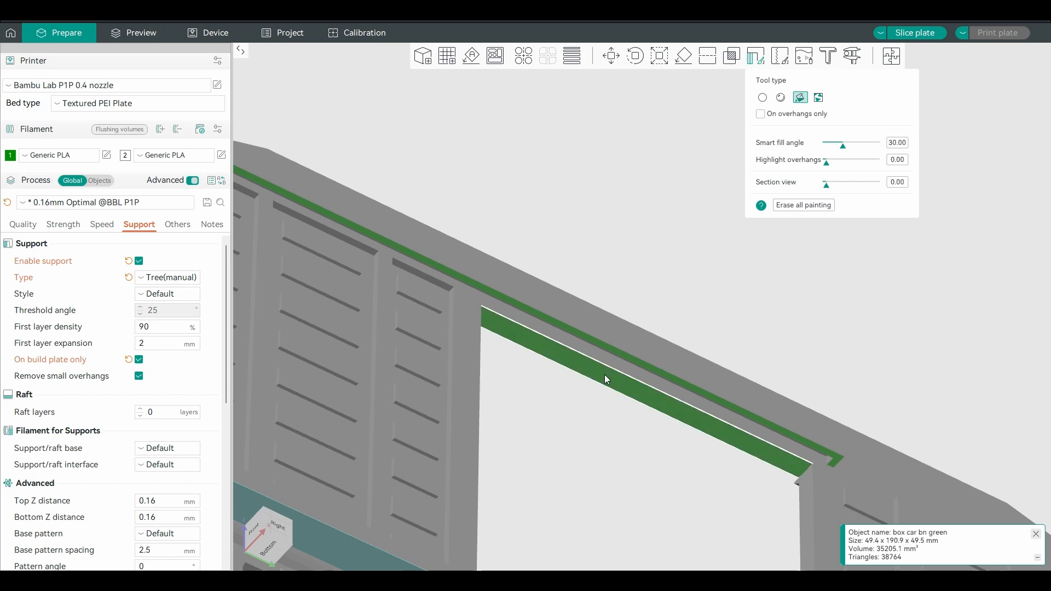
scroll(604, 375, down, 5)
scroll(415, 202, up, 6)
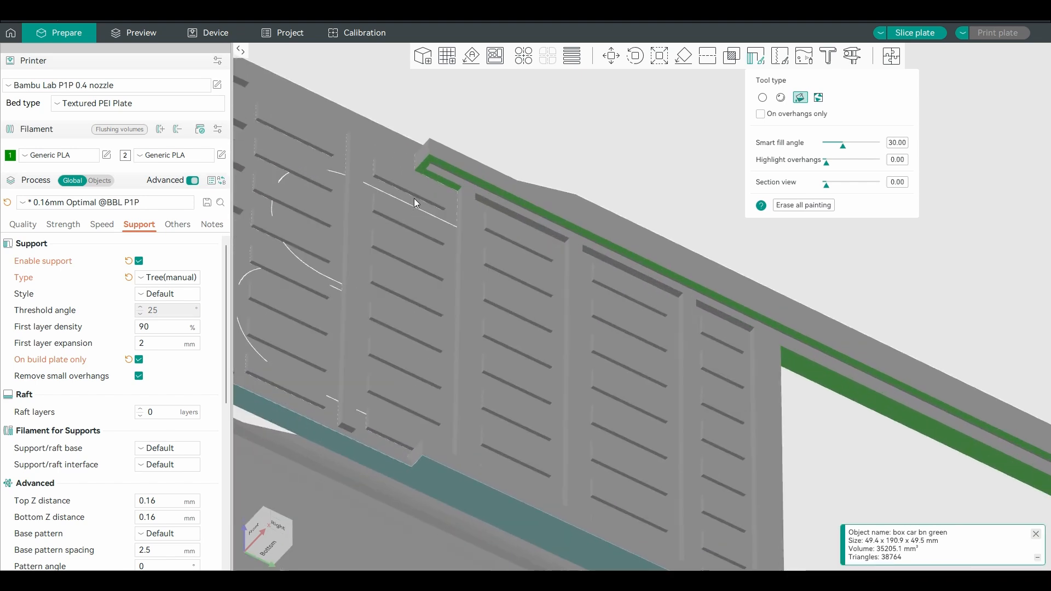
Step: Paint supports on the undersides of the four long ladder rungs at the logo end of the same side
scroll(400, 324, down, 3)
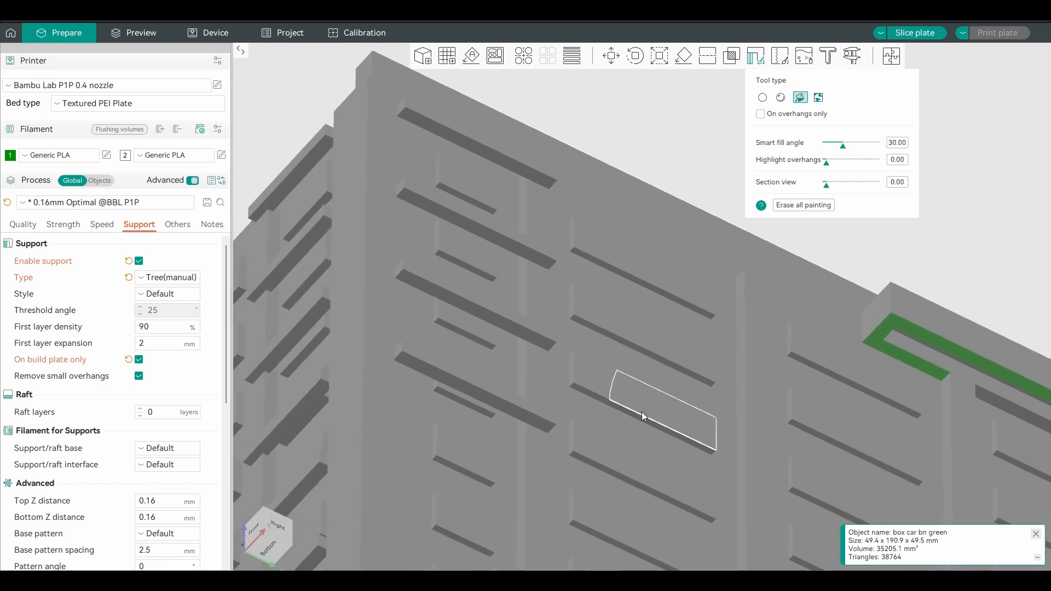
click(456, 382)
click(478, 311)
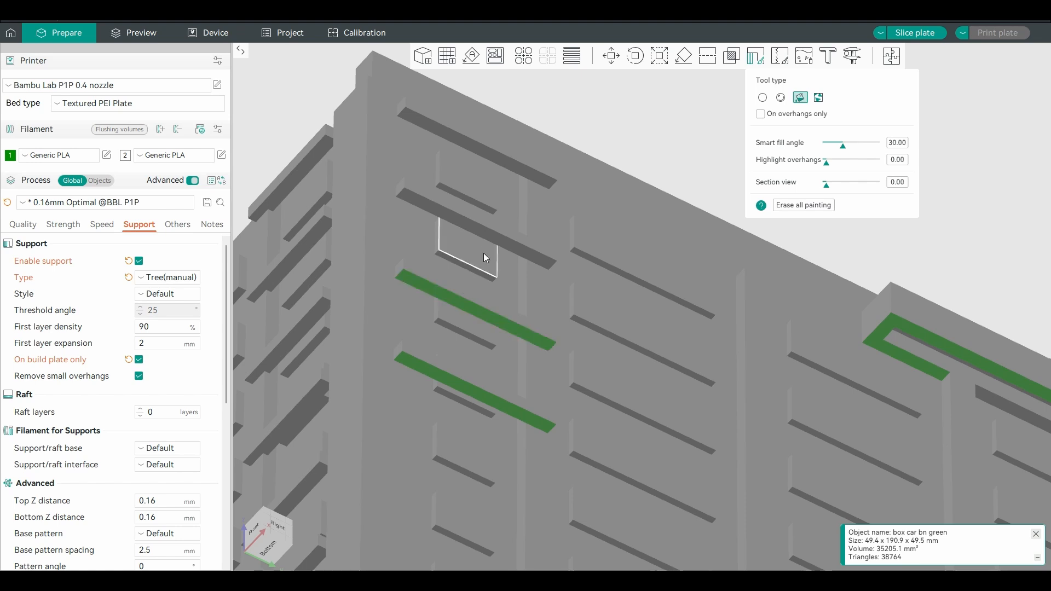
click(484, 235)
click(509, 164)
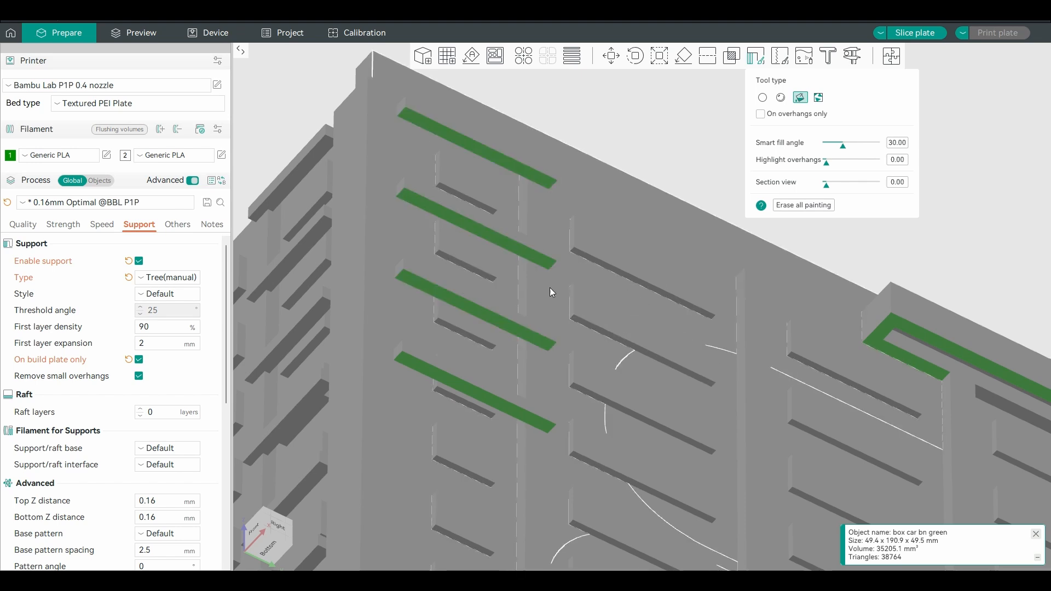
Step: Paint supports on the four long ladder rungs at the opposite, lettered end of that side
scroll(645, 361, down, 2)
drag(648, 345, 746, 402)
middle_drag(743, 398, 534, 301)
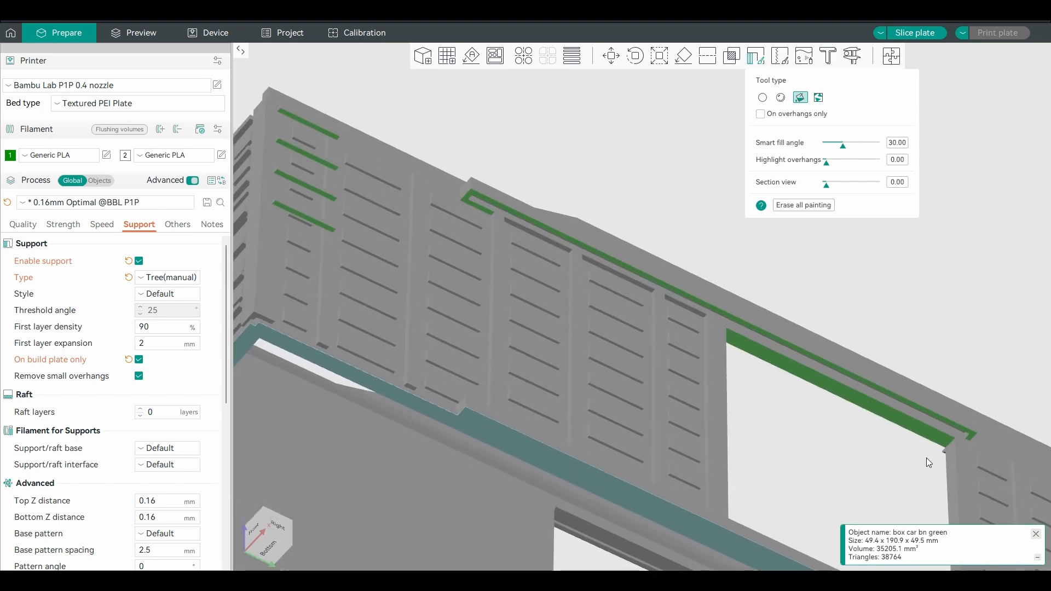
middle_drag(925, 462, 660, 341)
middle_drag(884, 458, 773, 360)
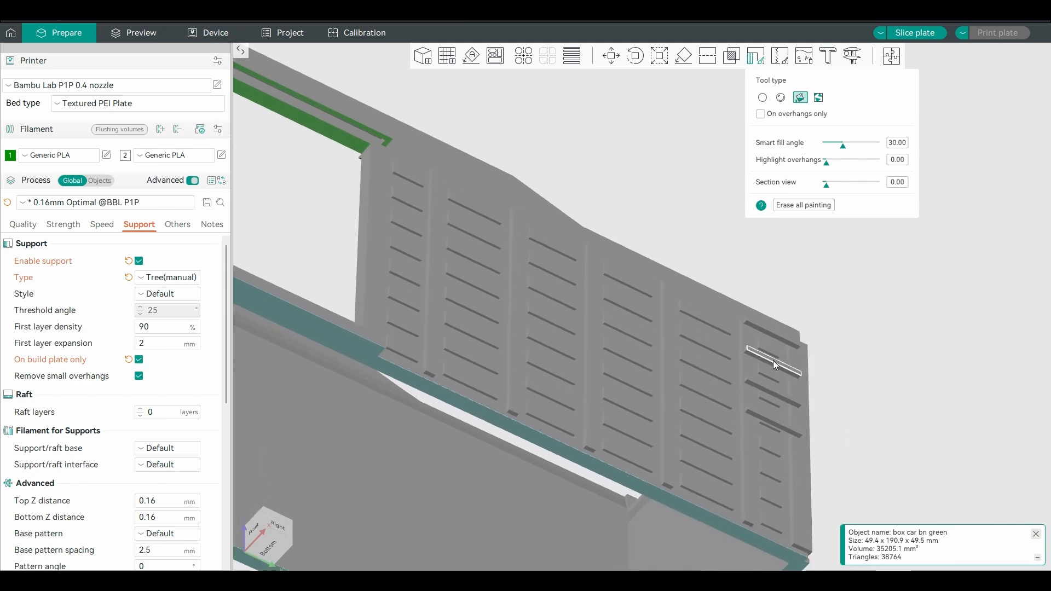
scroll(602, 362, up, 6)
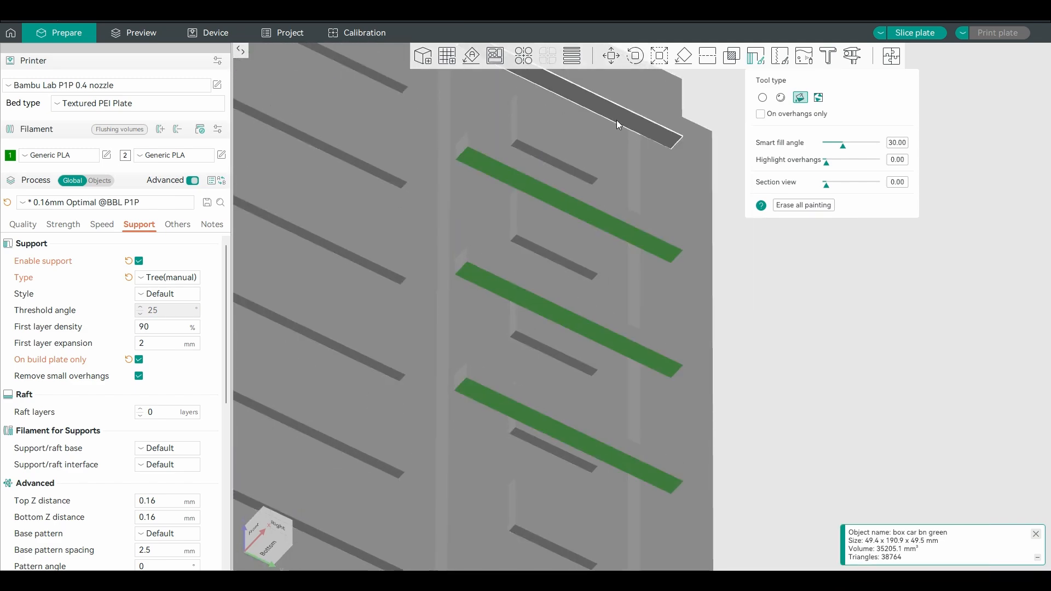
scroll(617, 120, down, 5)
Step: Paint supports on the undersides of all ladder rungs on the adjoining end wall
drag(617, 120, 741, 459)
scroll(505, 330, up, 5)
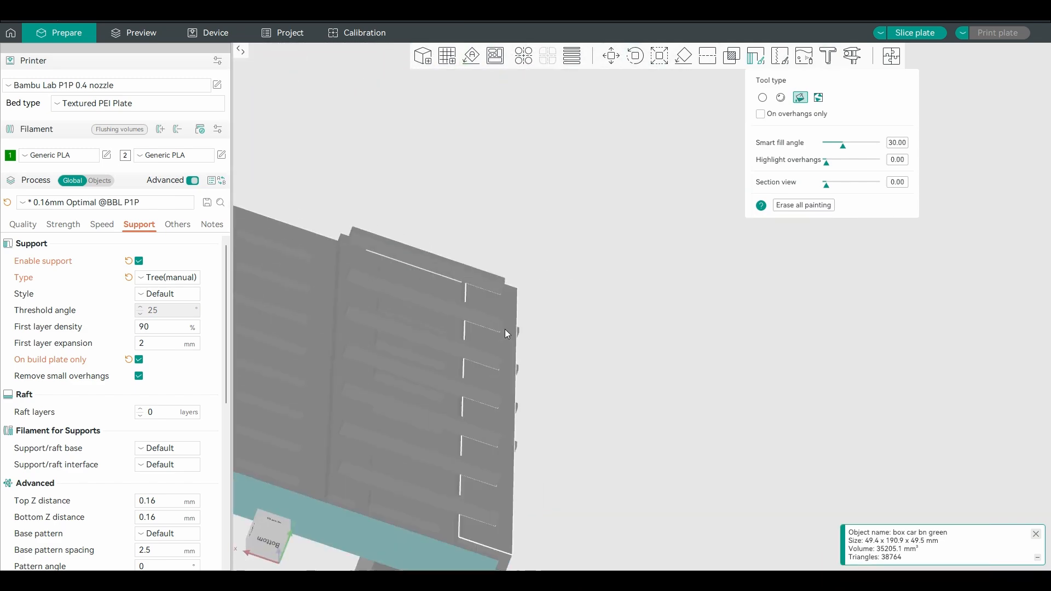
click(485, 277)
click(490, 315)
click(486, 356)
click(483, 394)
click(480, 432)
scroll(599, 386, down, 5)
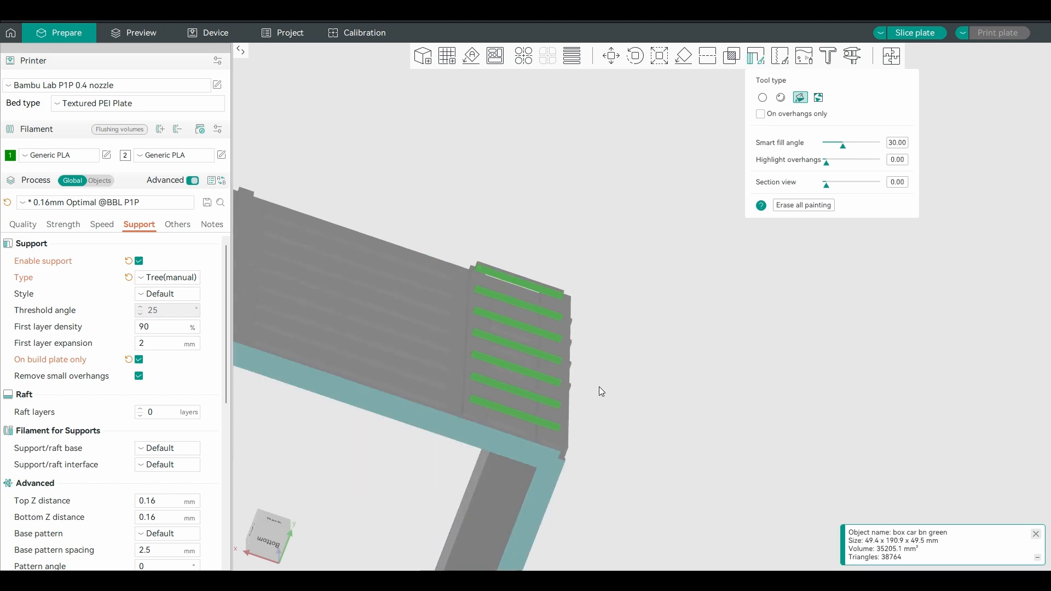
Step: Paint supports on the four long ladder rungs of the second long side, next to the painted end wall
drag(599, 386, 706, 146)
scroll(360, 159, up, 6)
scroll(360, 159, down, 5)
click(366, 162)
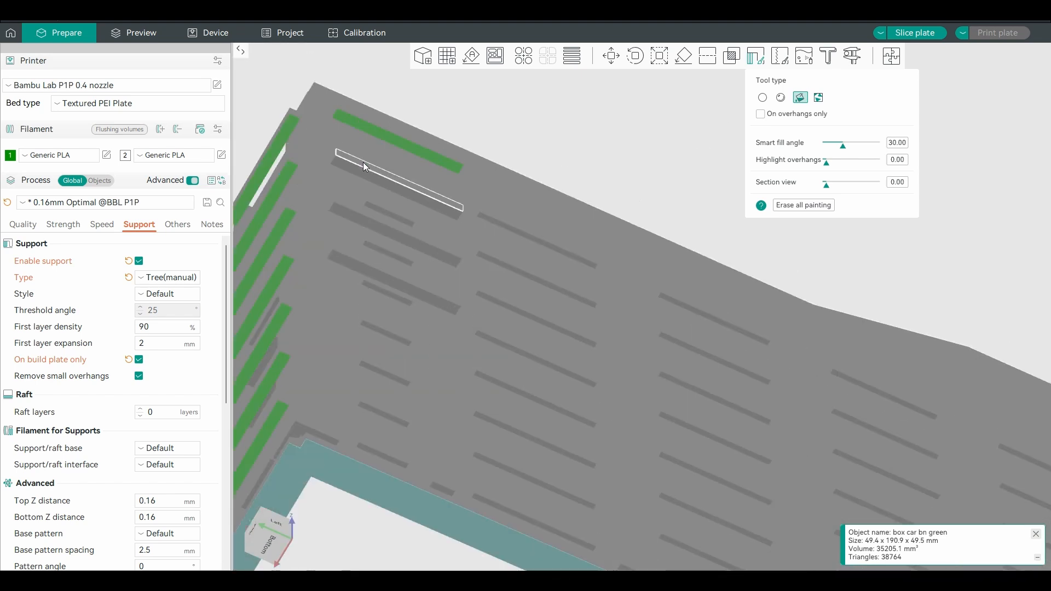
click(361, 198)
click(356, 243)
Step: Paint supports on the door rail's underside and the door opening's overhang on the second long side
drag(353, 248, 637, 235)
scroll(762, 343, up, 5)
scroll(762, 343, down, 5)
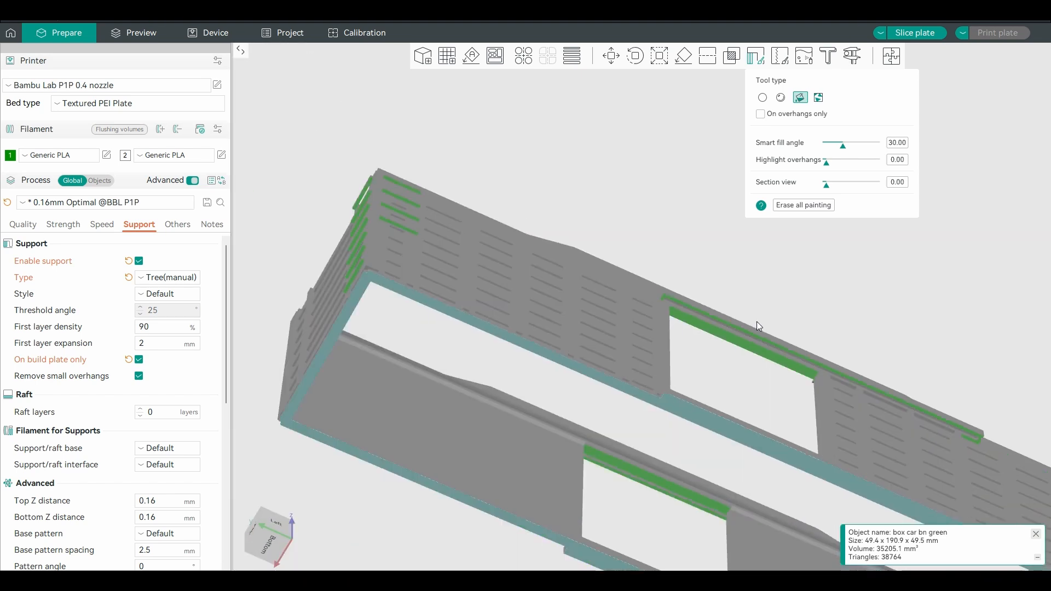
Step: Paint supports on the four long ladder rungs at the far end of the second long side
drag(757, 321, 784, 252)
scroll(820, 291, up, 5)
scroll(824, 295, down, 5)
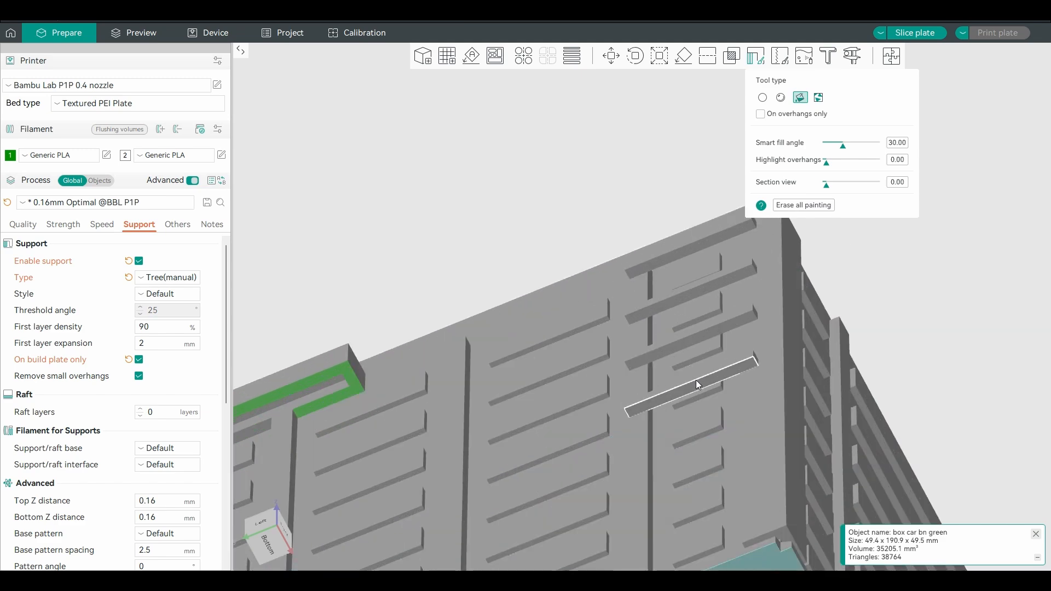
mouse_move(696, 380)
mouse_down()
mouse_move(689, 248)
mouse_move(739, 374)
mouse_up()
Step: Paint supports on the ladder rungs of the remaining end wall and leave support painting
scroll(739, 374, up, 3)
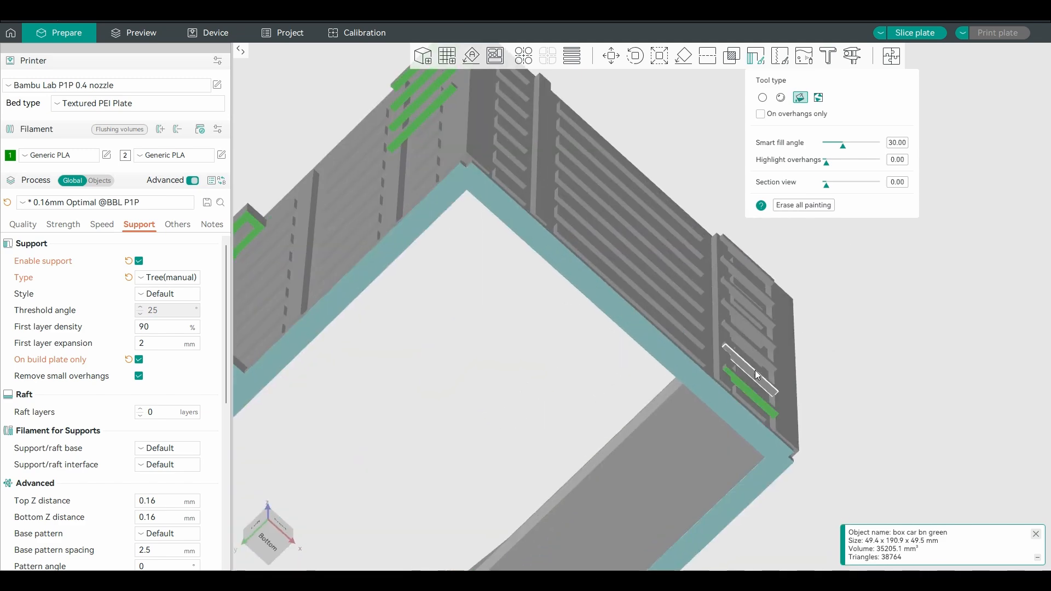
scroll(757, 278, down, 3)
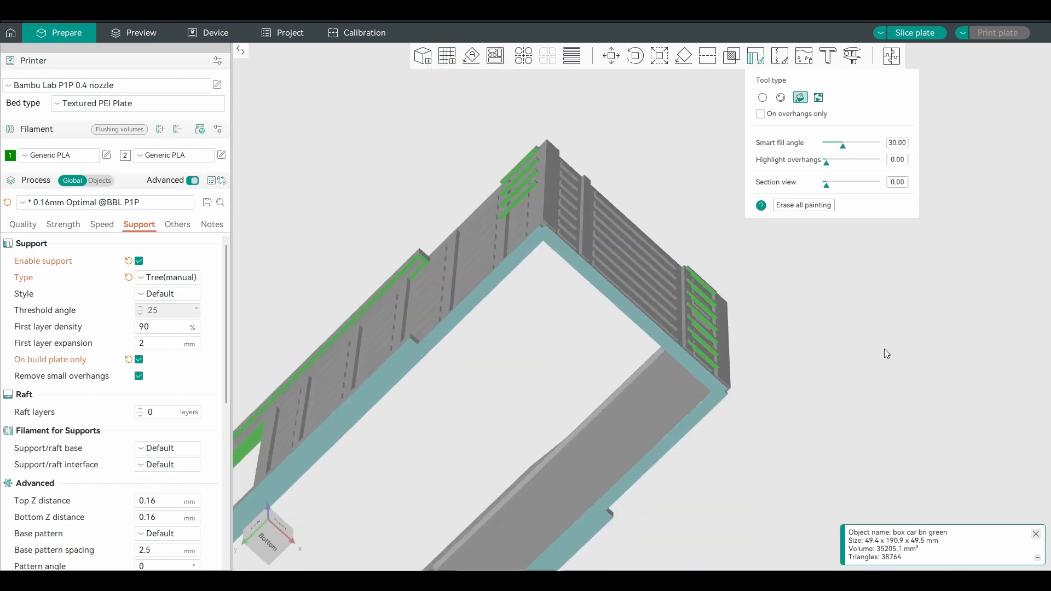
mouse_move(809, 353)
mouse_down()
mouse_move(807, 422)
mouse_move(753, 453)
mouse_move(924, 313)
mouse_move(912, 229)
mouse_up()
key(Escape)
Step: Slice the plate and examine the tree supports and filament colours of the sliced box car
scroll(788, 418, down, 5)
click(914, 32)
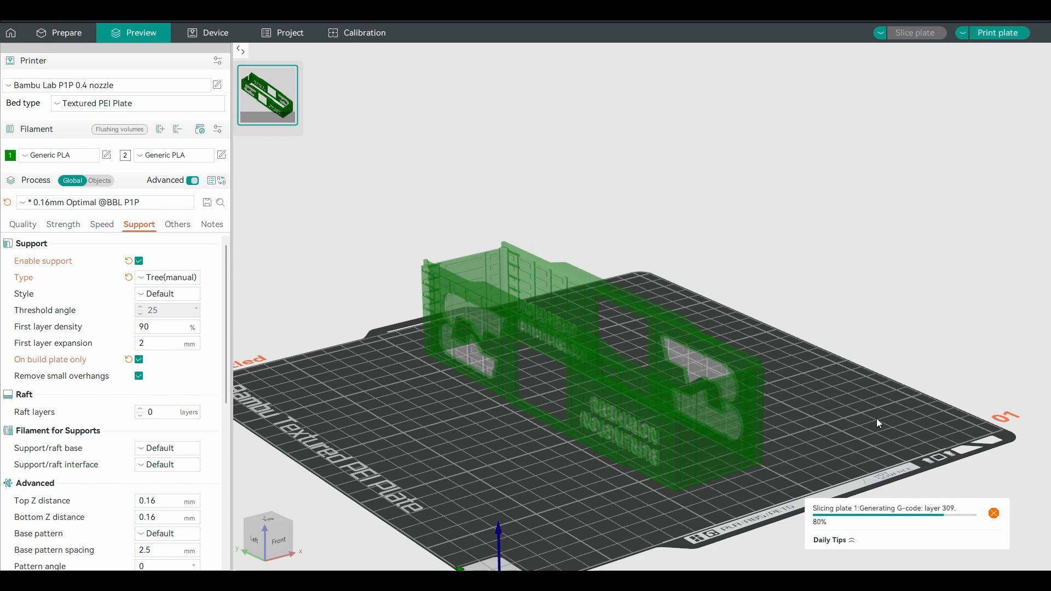
drag(780, 485, 674, 483)
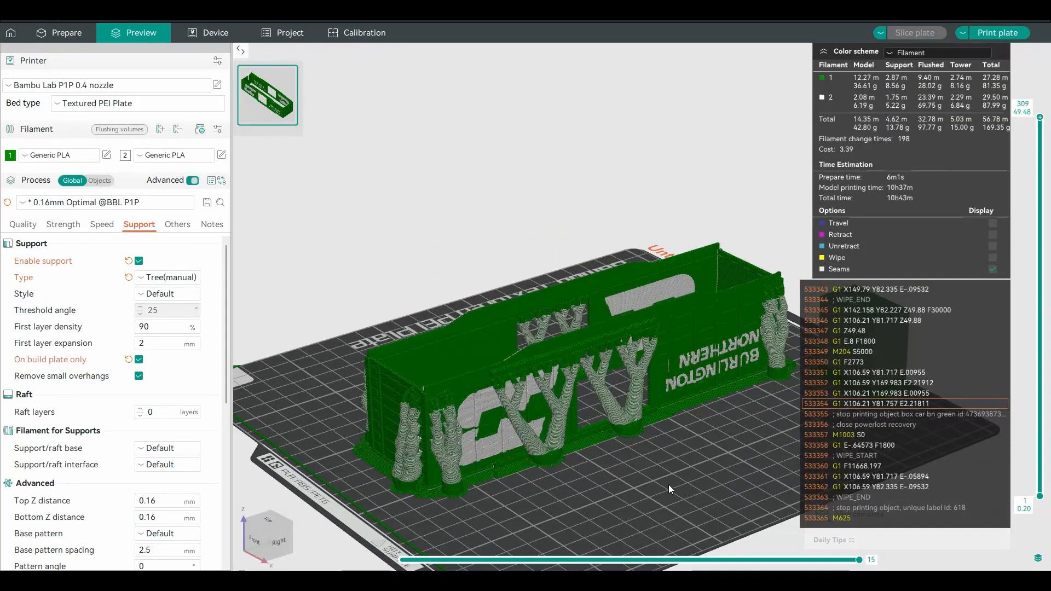
right_drag(668, 485, 648, 454)
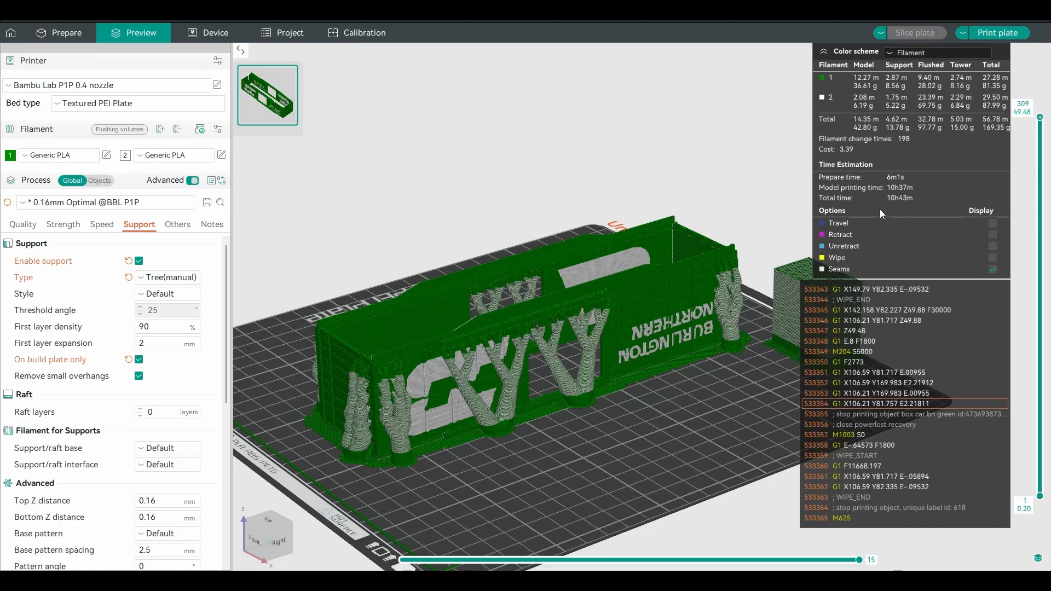
mouse_move(675, 445)
mouse_down()
mouse_move(642, 449)
mouse_move(651, 439)
mouse_move(678, 446)
mouse_up()
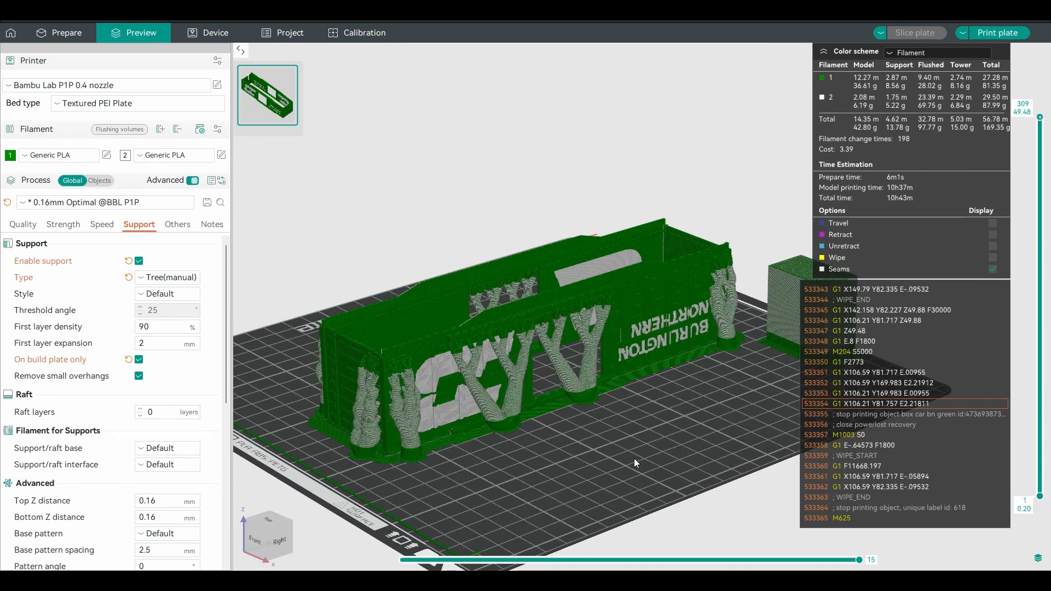
scroll(630, 458, down, 2)
drag(597, 454, 635, 419)
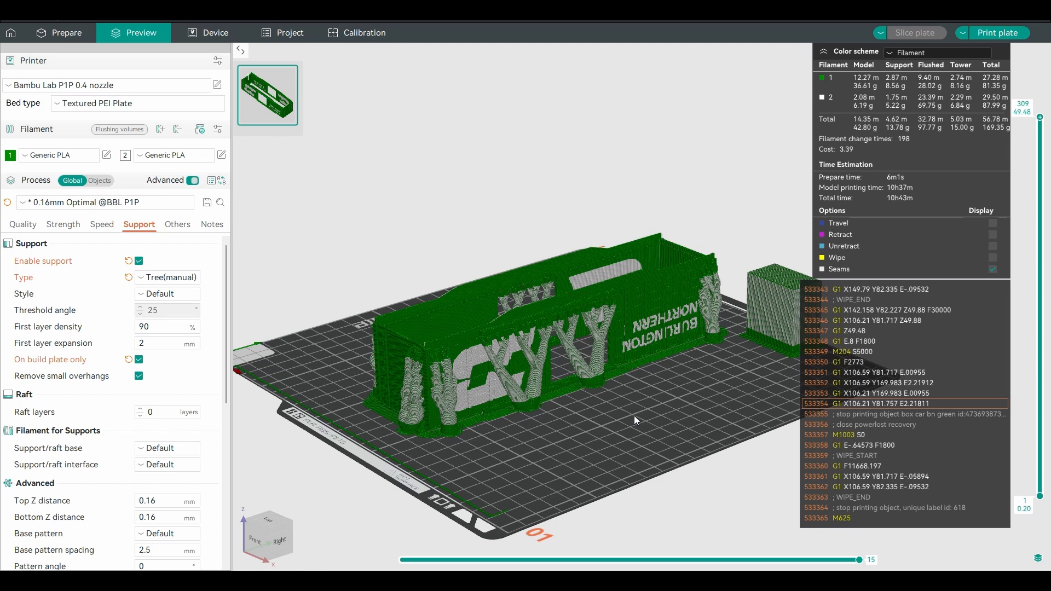